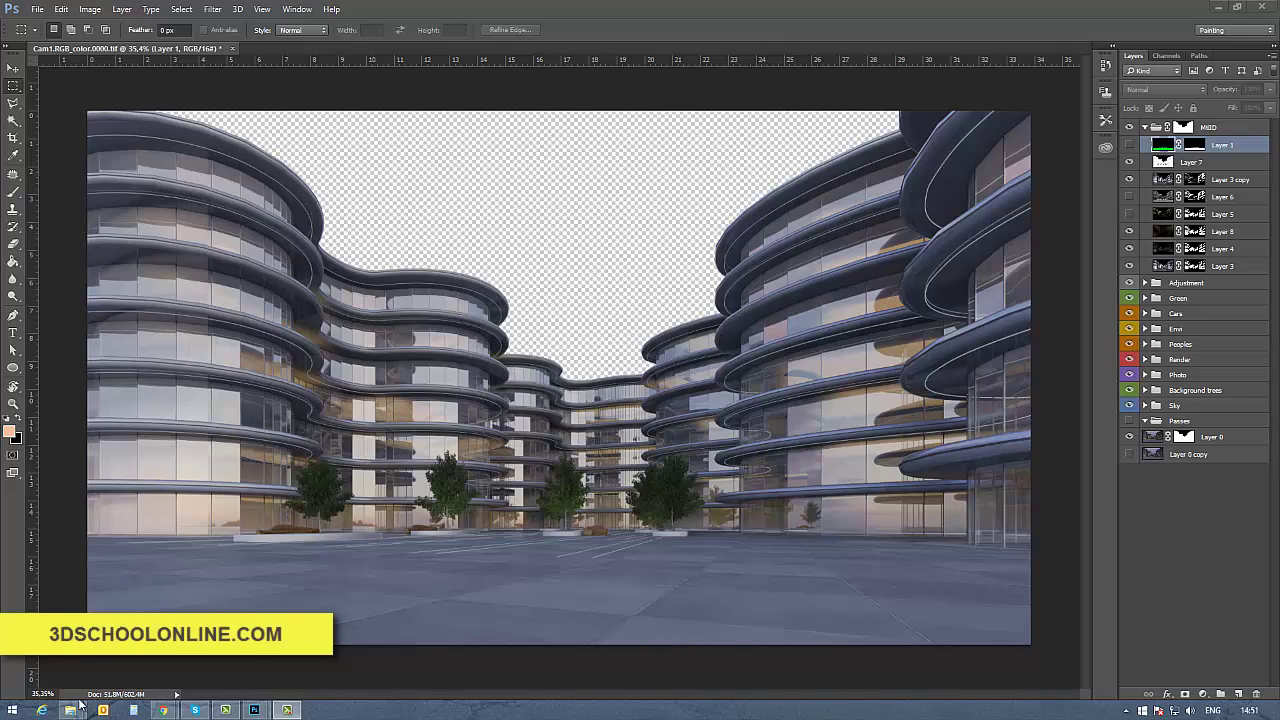
# - Open Cam1.ZDepth1.0000.tif from the Cam1 render folder in Photo Viewer and call up its options
pyautogui.moveTo(70, 710)
pyautogui.click(231, 640)
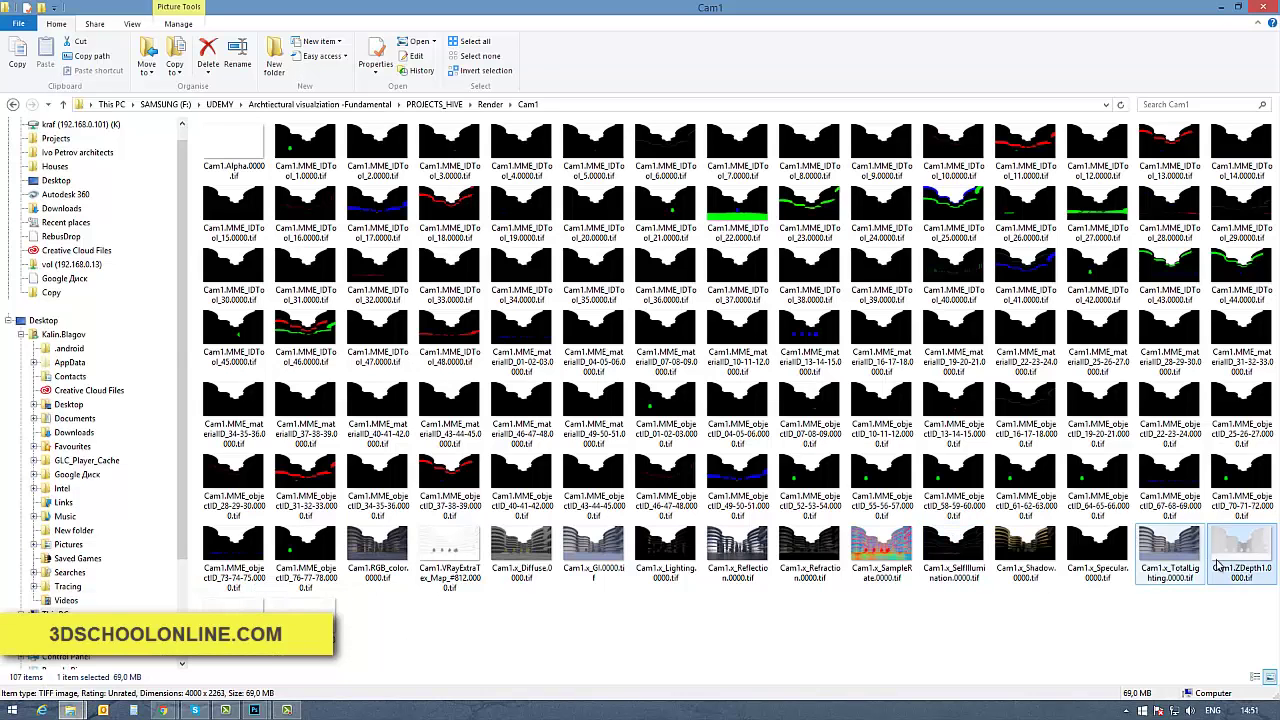
pyautogui.doubleClick(1248, 547)
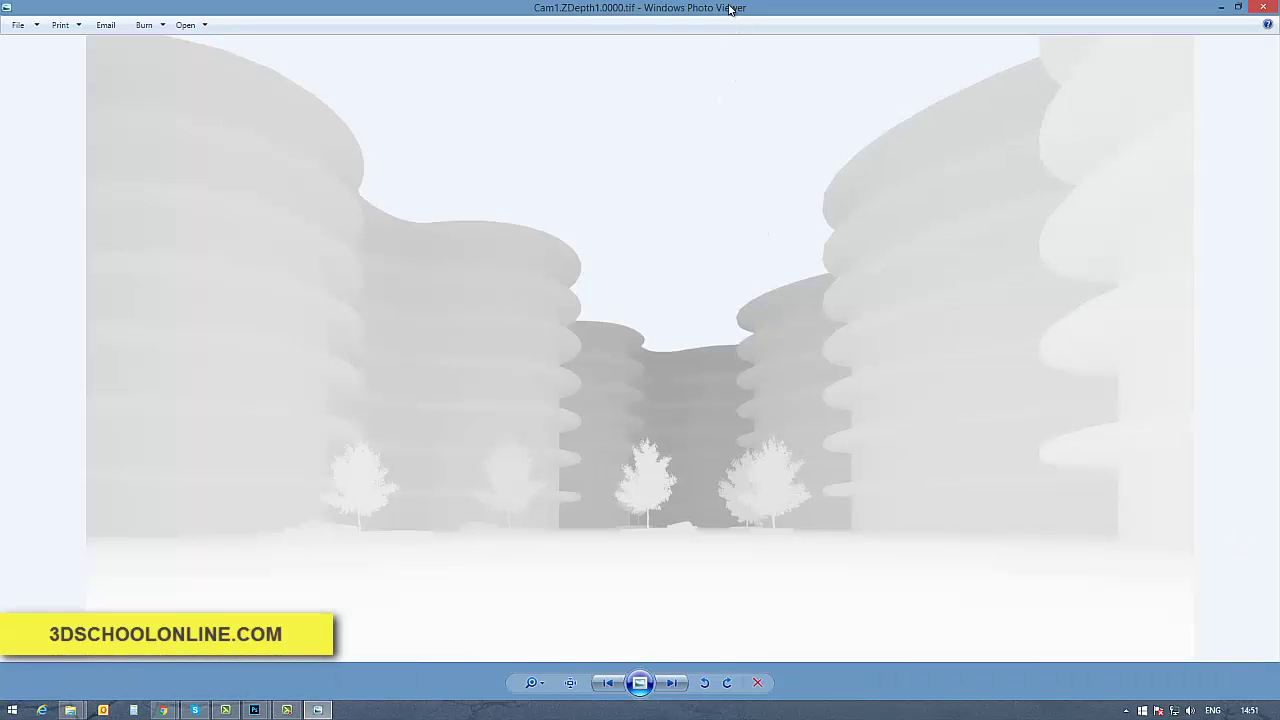
pyautogui.rightClick(696, 158)
# - Open the depth pass in Photoshop and drag it into the Cam1.RGB_color document as Layer 9
pyautogui.moveTo(727, 166)
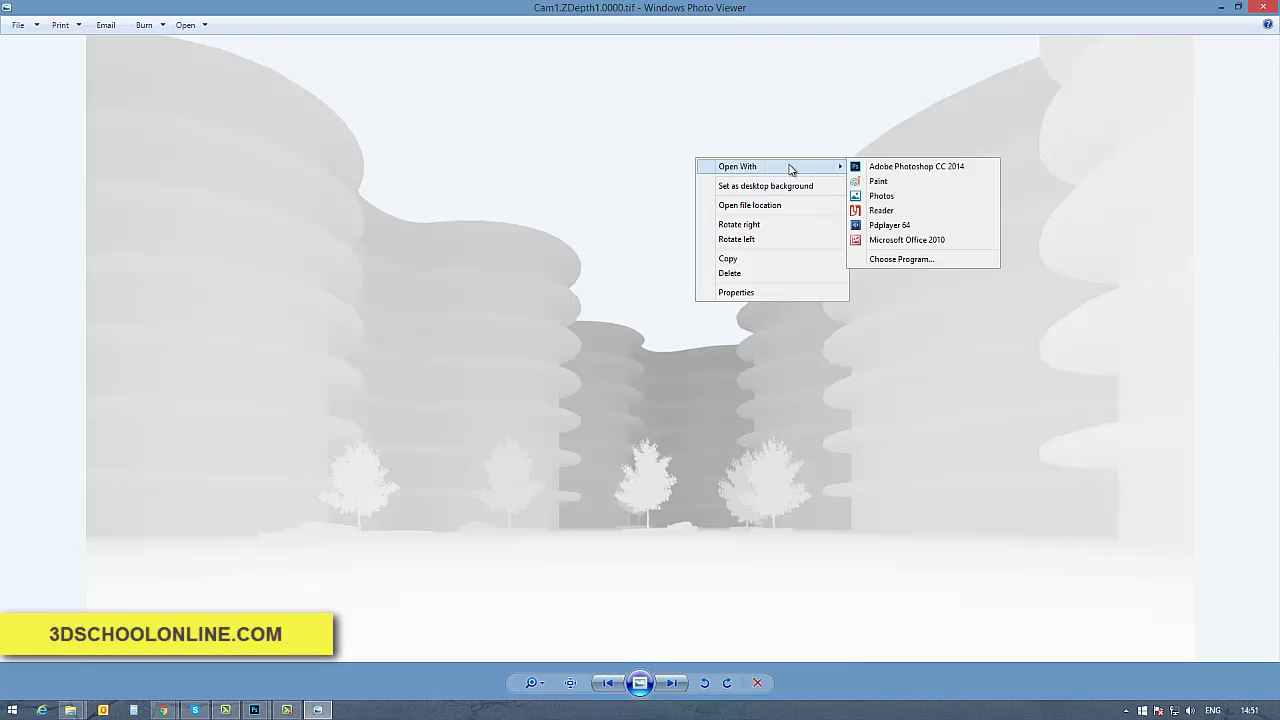
pyautogui.click(888, 172)
pyautogui.moveTo(330, 53); pyautogui.dragTo(569, 145)
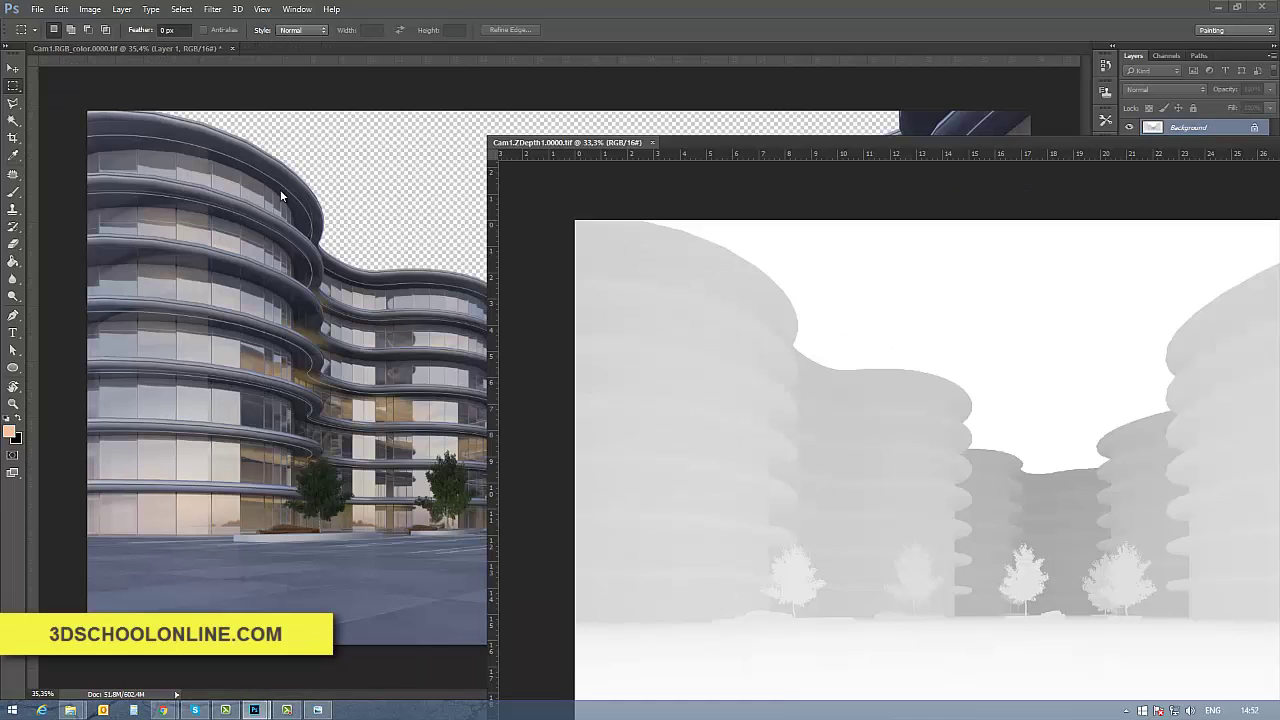
pyautogui.press('v')
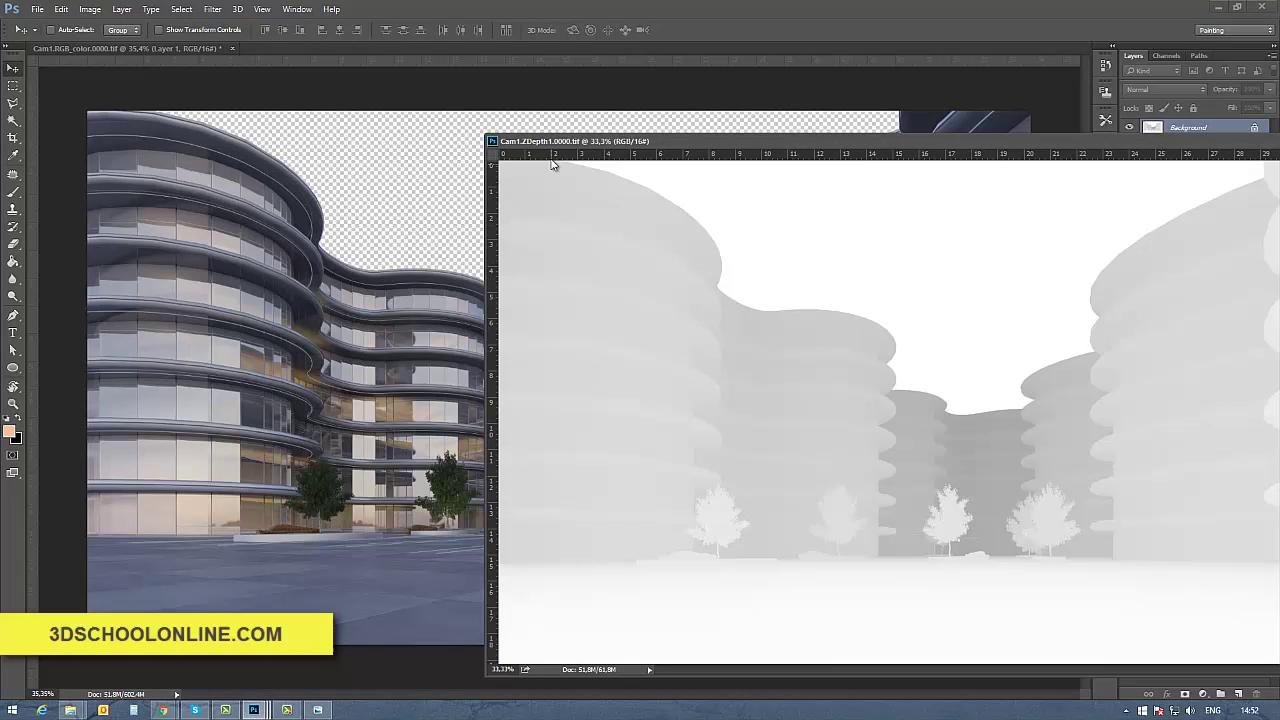
pyautogui.moveTo(584, 136); pyautogui.dragTo(596, 113)
pyautogui.moveTo(602, 246); pyautogui.dragTo(517, 246)
pyautogui.doubleClick(686, 126)
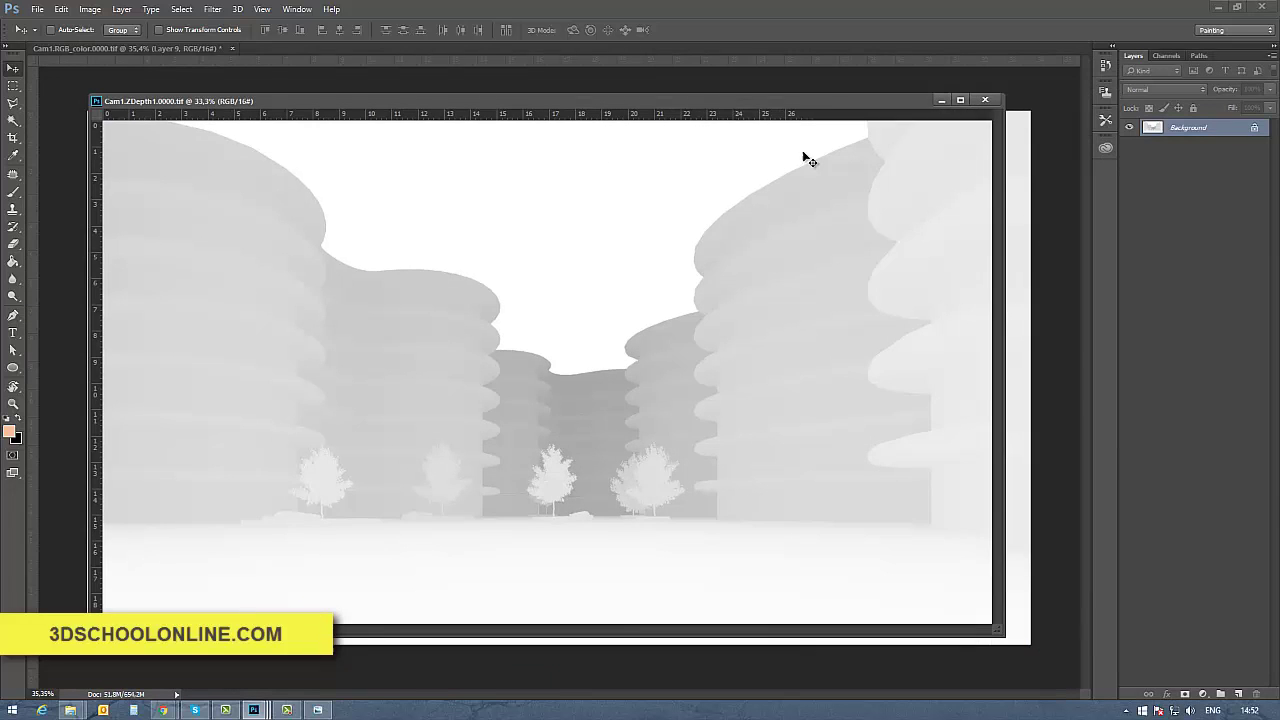
# - Close the separate ZDepth document and toggle Layer 9 to compare it against the render
pyautogui.click(985, 104)
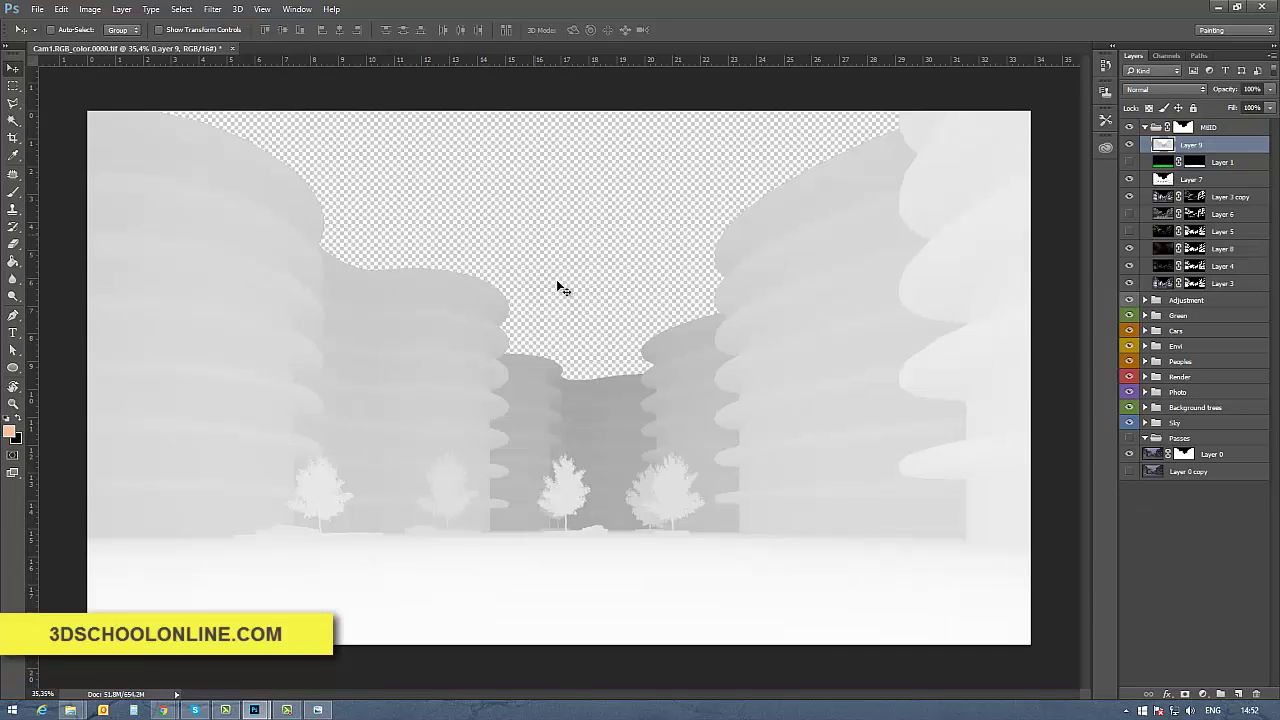
pyautogui.click(1130, 146)
pyautogui.click(1130, 146)
pyautogui.click(1130, 146)
pyautogui.click(1130, 146)
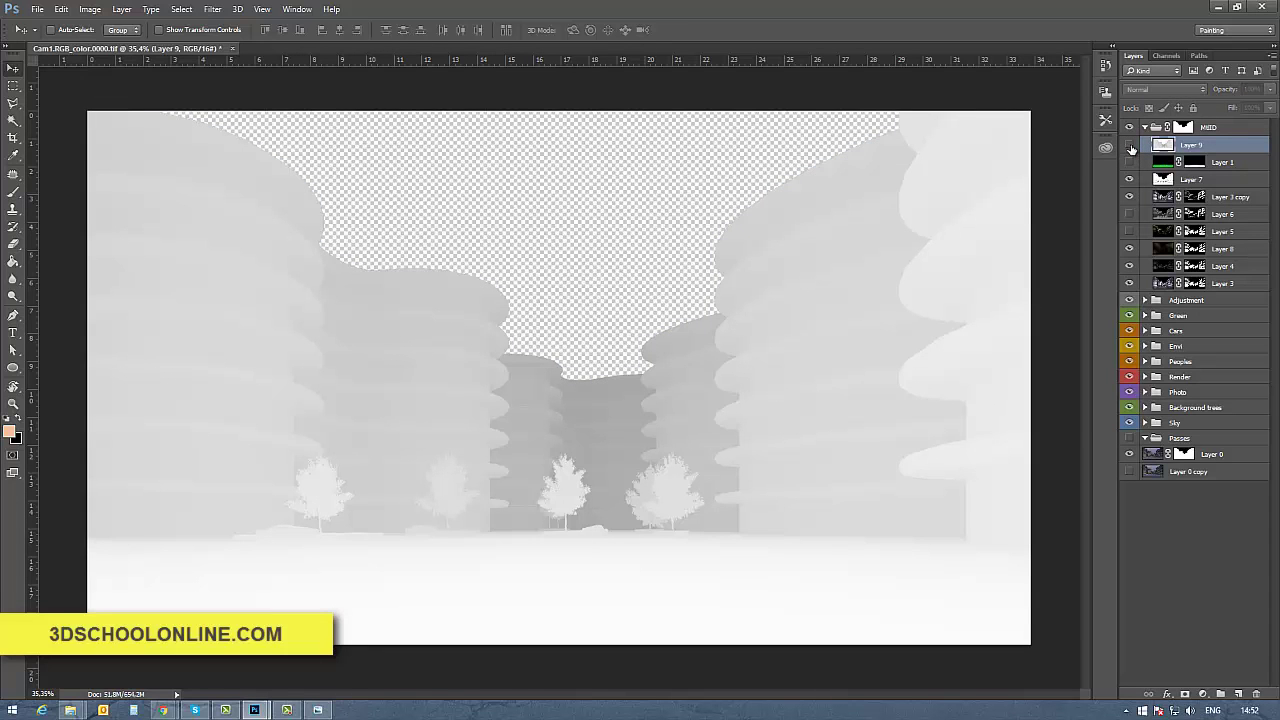
pyautogui.click(1130, 146)
pyautogui.click(1130, 146)
pyautogui.click(1130, 146)
pyautogui.click(1130, 146)
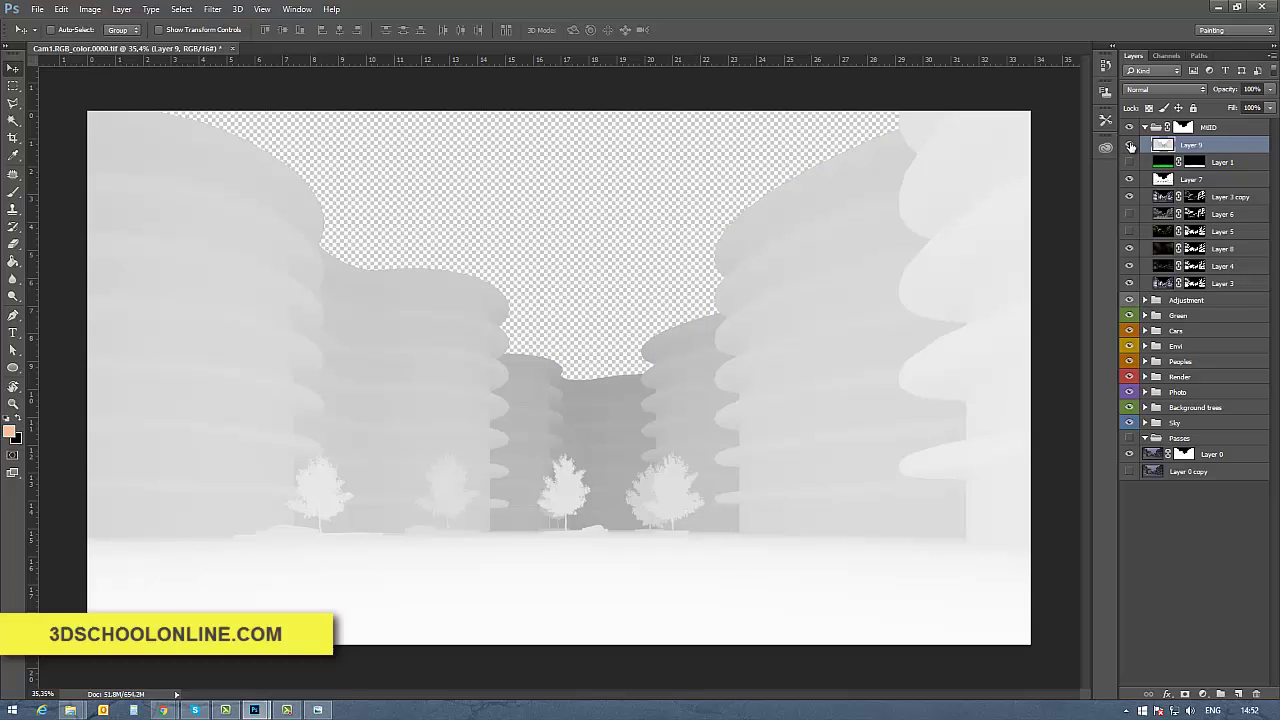
pyautogui.click(1130, 146)
pyautogui.click(1130, 146)
# - Load Layer 9's outline as a selection and hide Layer 9
pyautogui.keyDown('ctrl'); pyautogui.click(1163, 148); pyautogui.keyUp('ctrl')
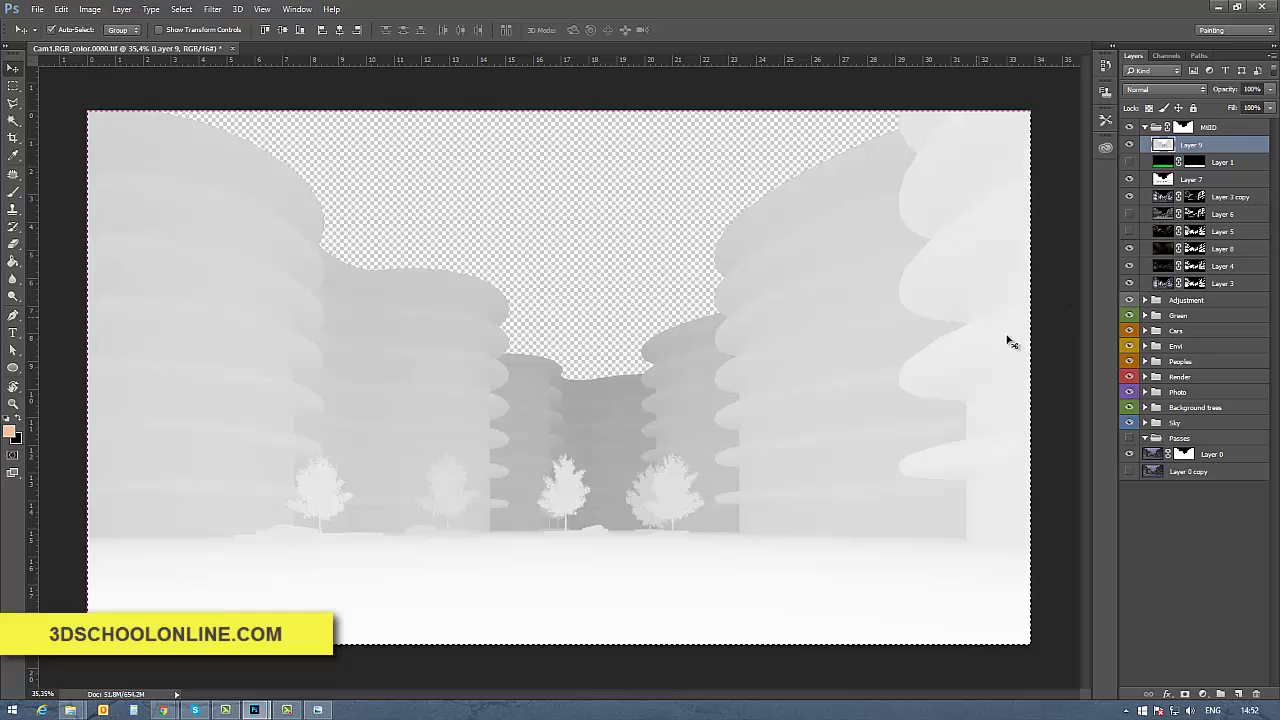
pyautogui.press('ctrl')
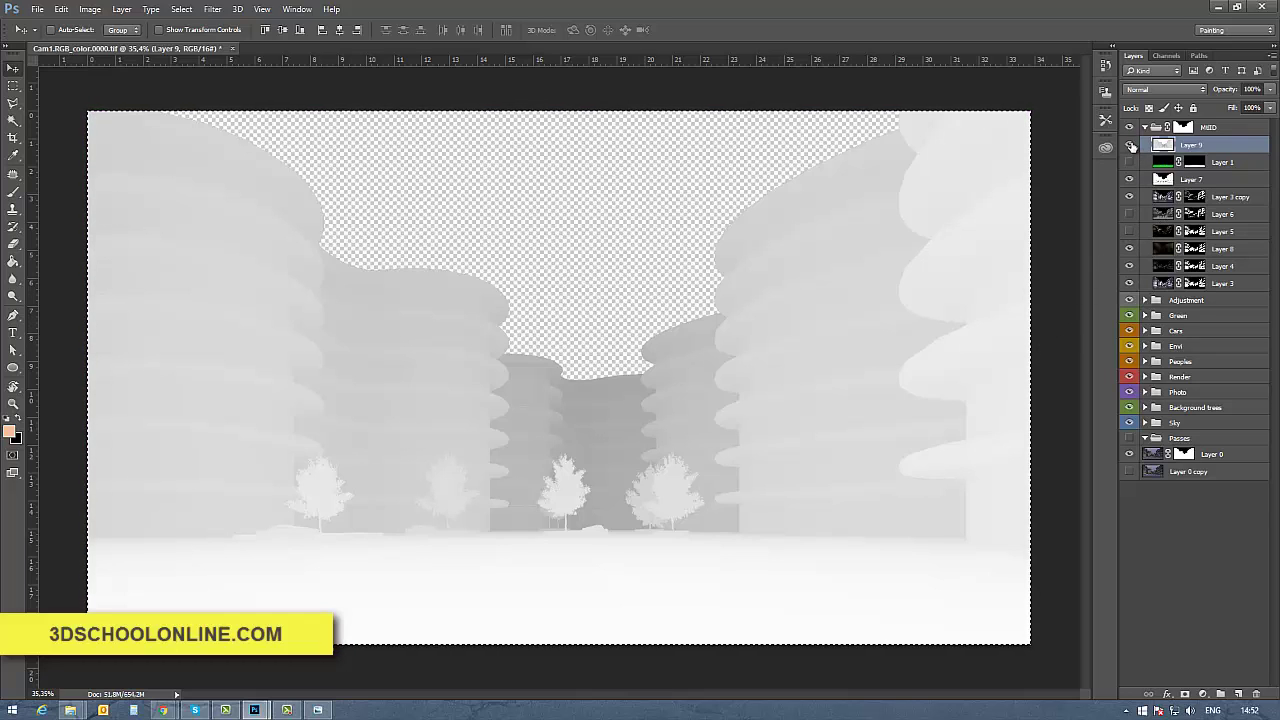
pyautogui.click(1129, 145)
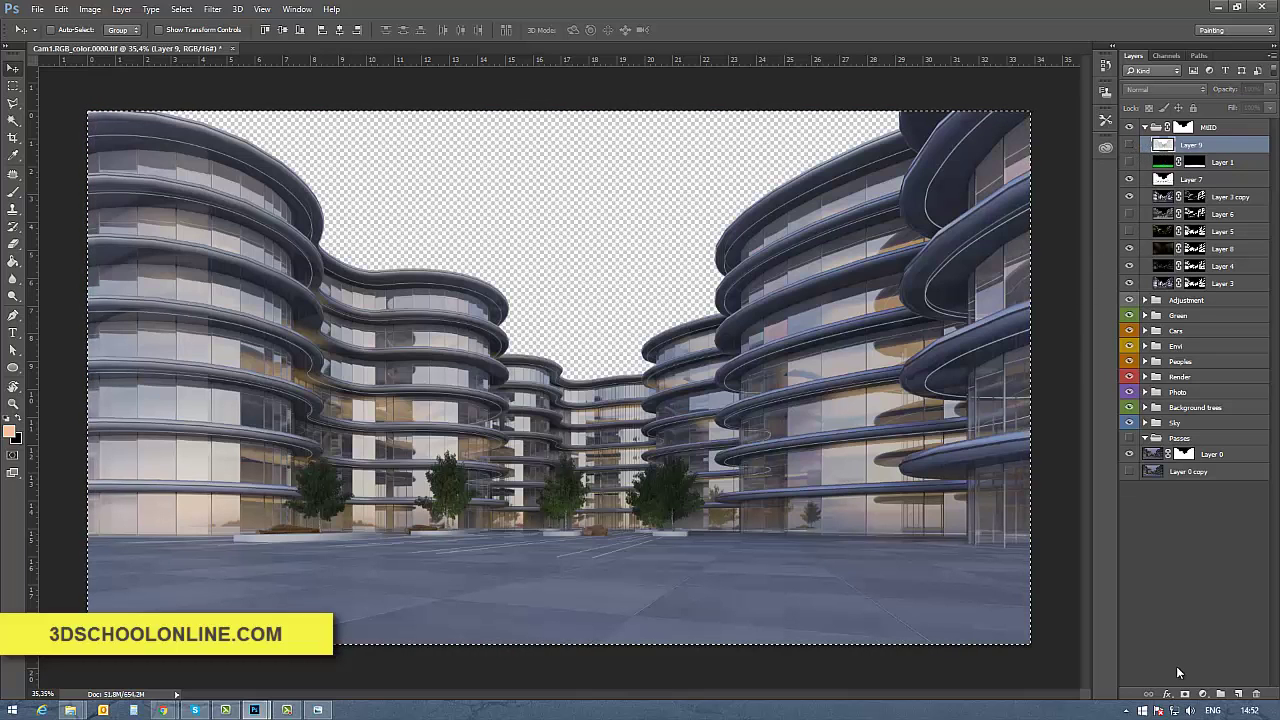
# - Add Layer 10 and paint-bucket fill its building area with peach, then hide it
pyautogui.click(1238, 694)
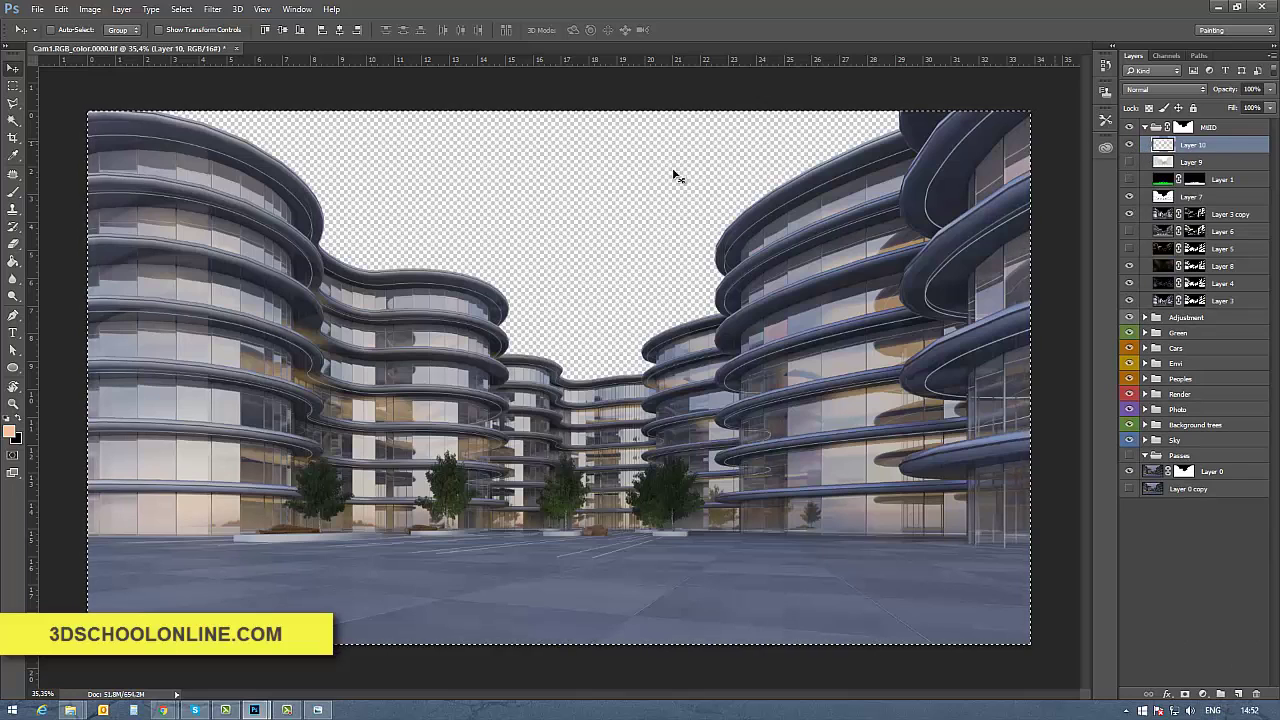
pyautogui.click(13, 261)
pyautogui.click(455, 364)
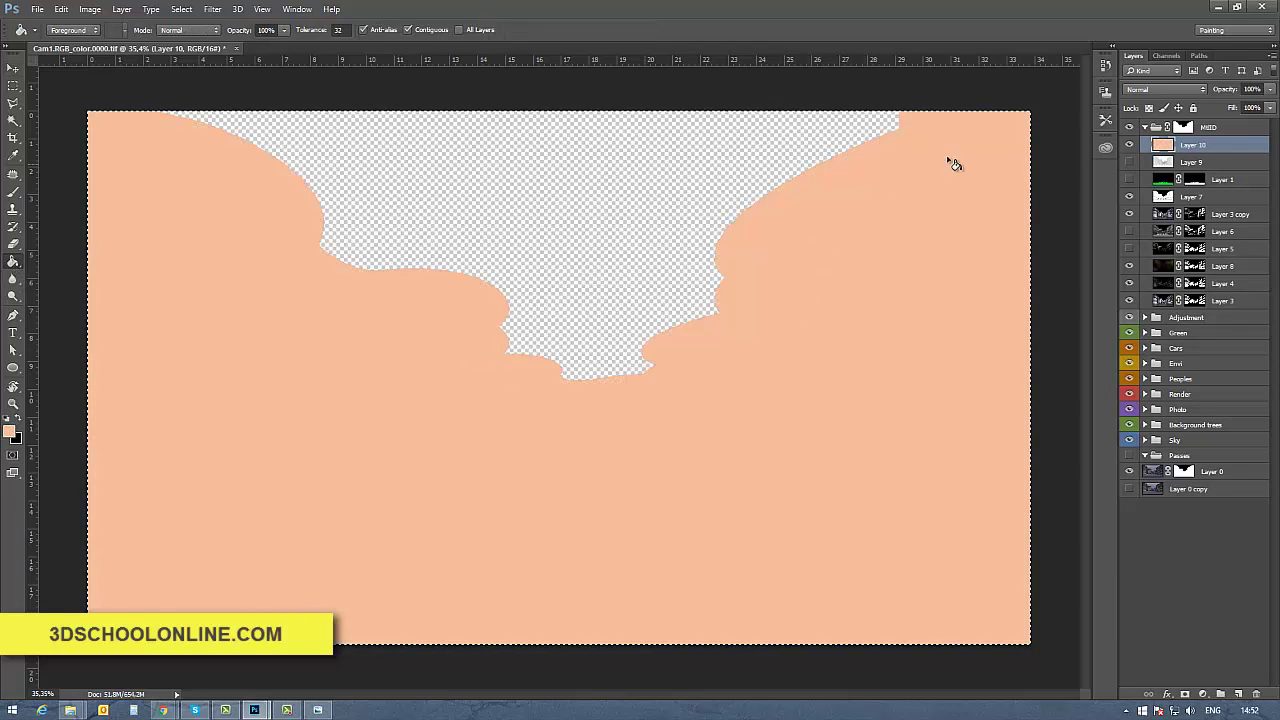
pyautogui.click(10, 432)
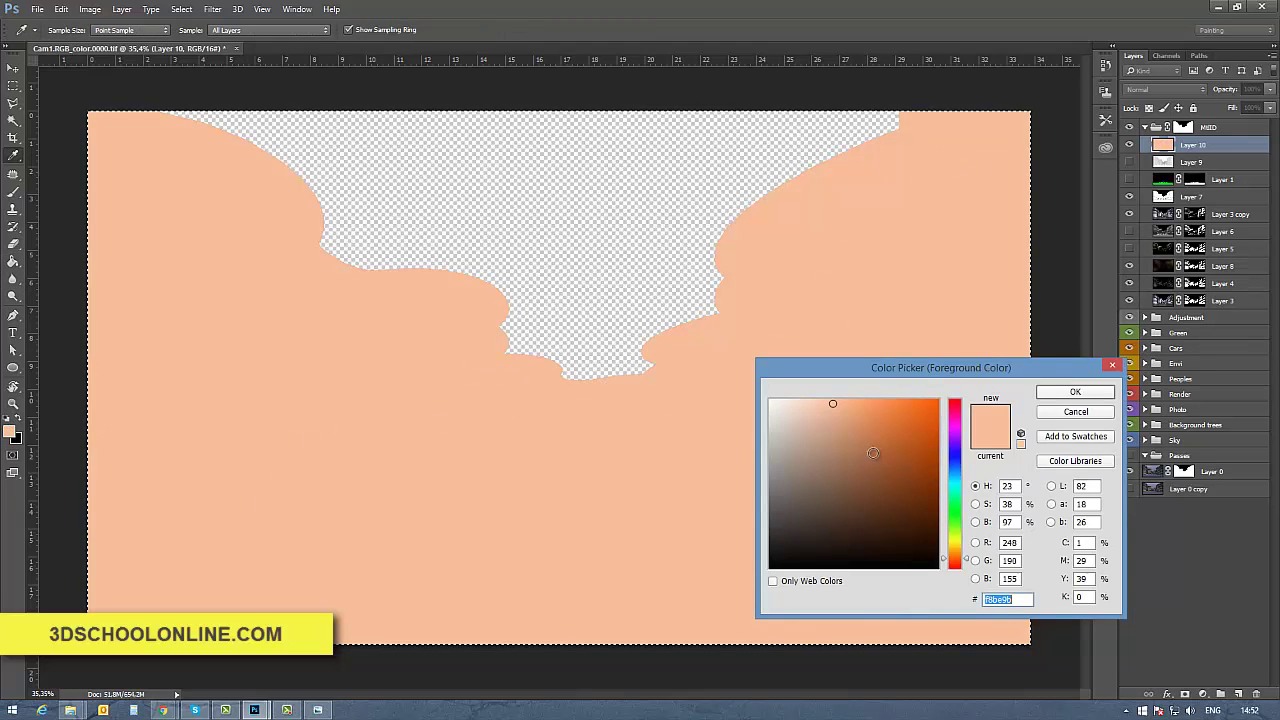
pyautogui.click(925, 404)
pyautogui.click(1075, 411)
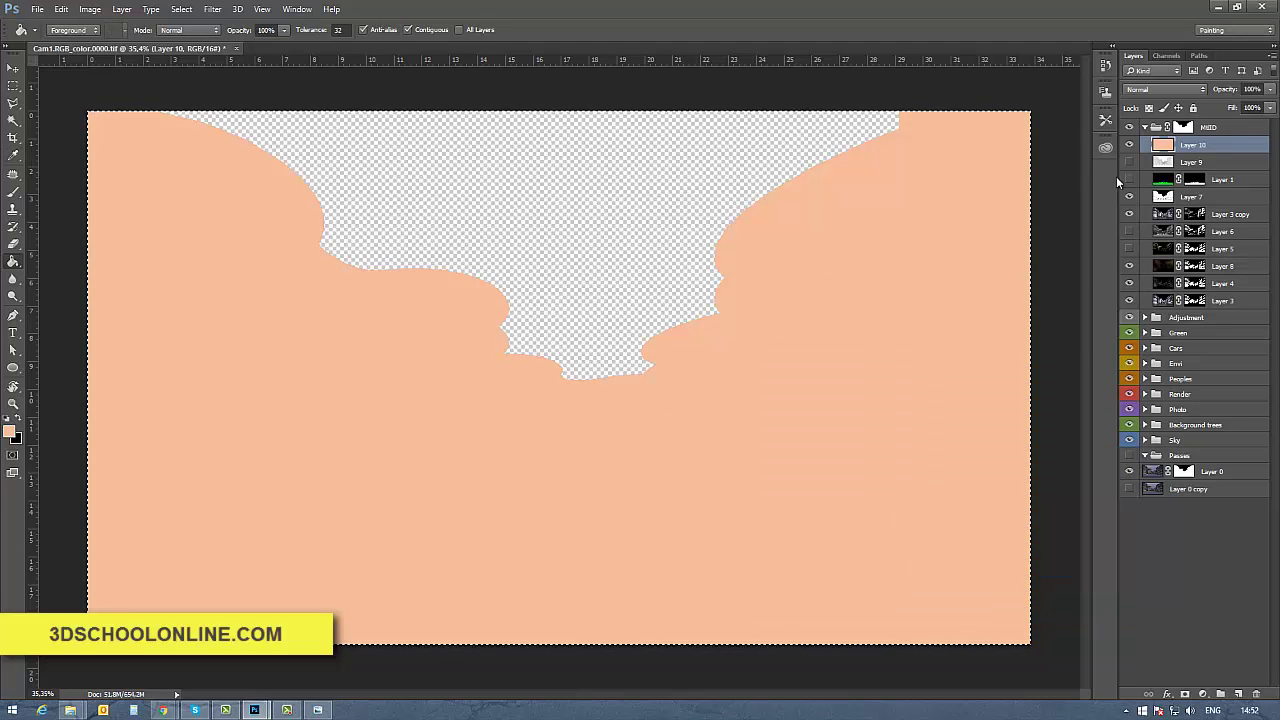
pyautogui.click(1130, 145)
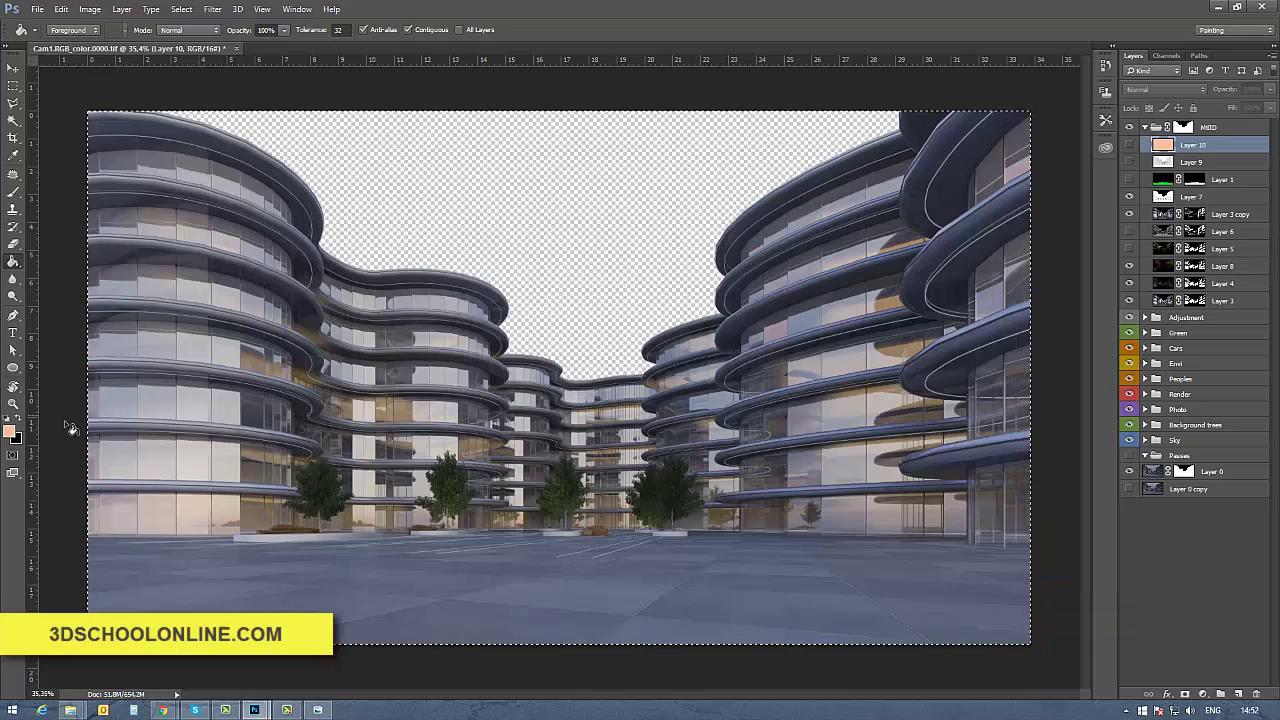
# - Sample a building colour, lighten it, and refill Layer 10 with the lighter tan
pyautogui.click(13, 432)
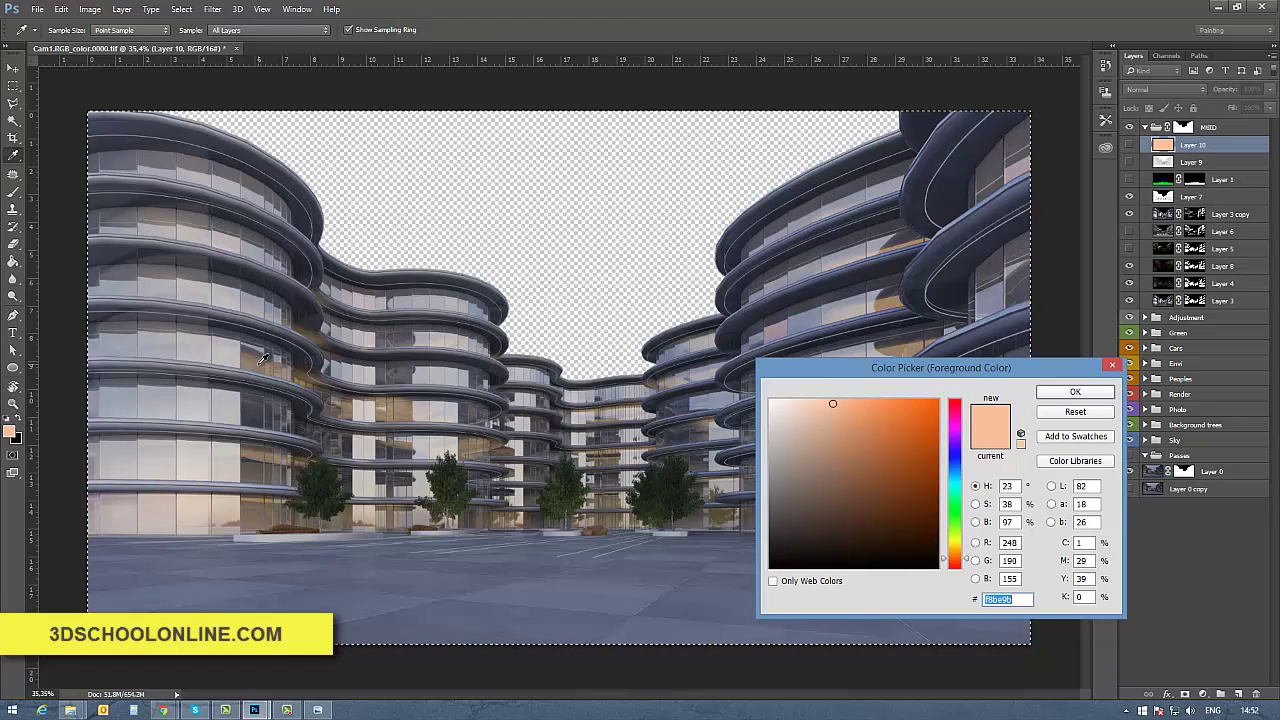
pyautogui.click(262, 362)
pyautogui.moveTo(850, 426); pyautogui.dragTo(851, 418)
pyautogui.press('Return')
pyautogui.press('g')
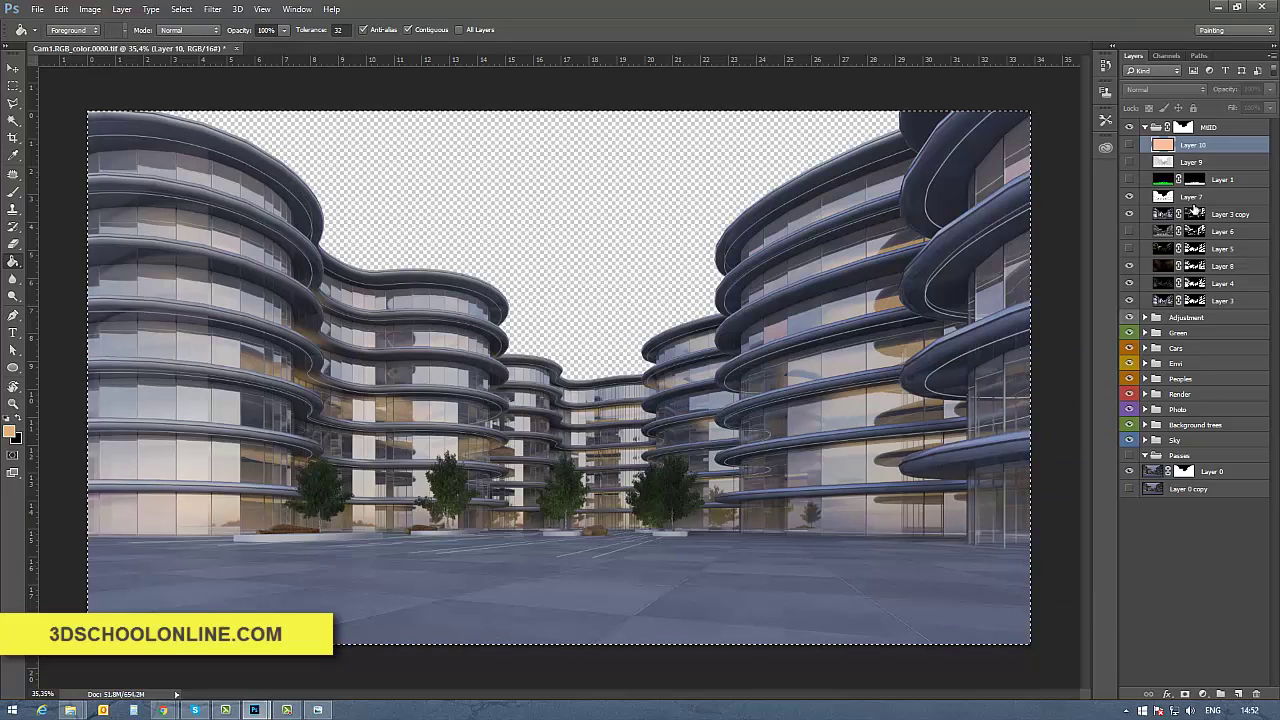
pyautogui.click(1129, 145)
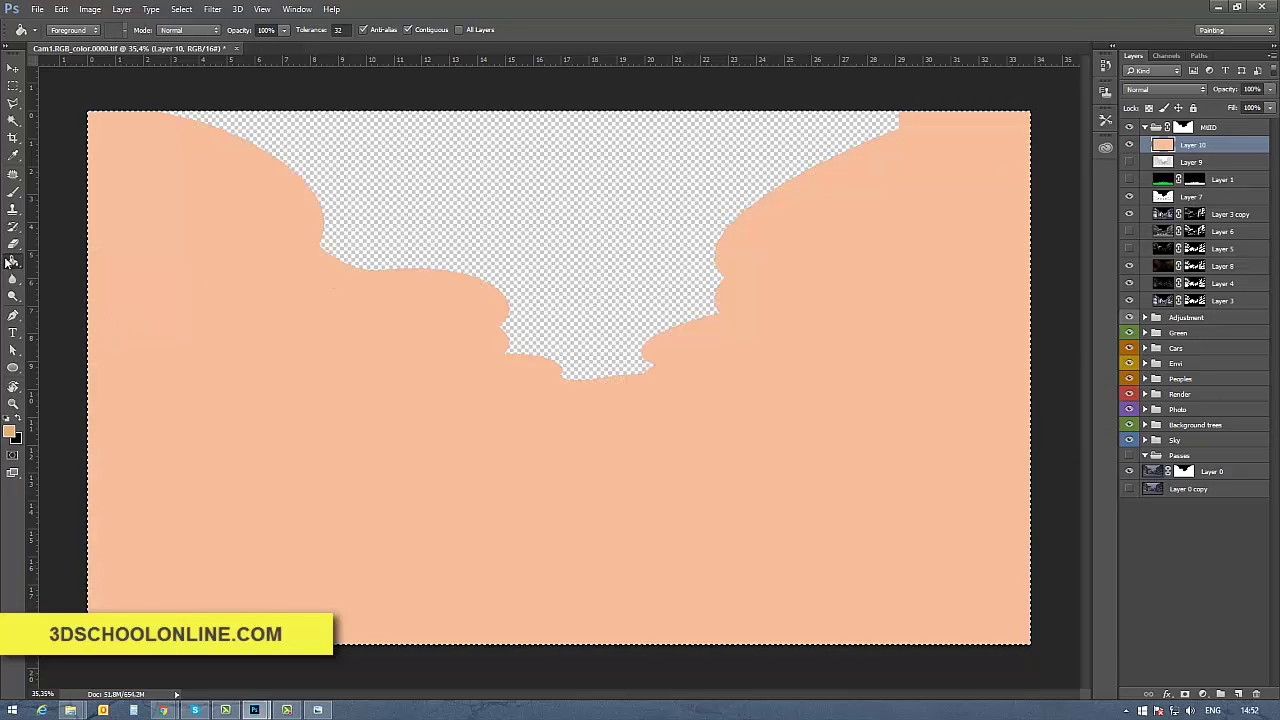
pyautogui.click(578, 497)
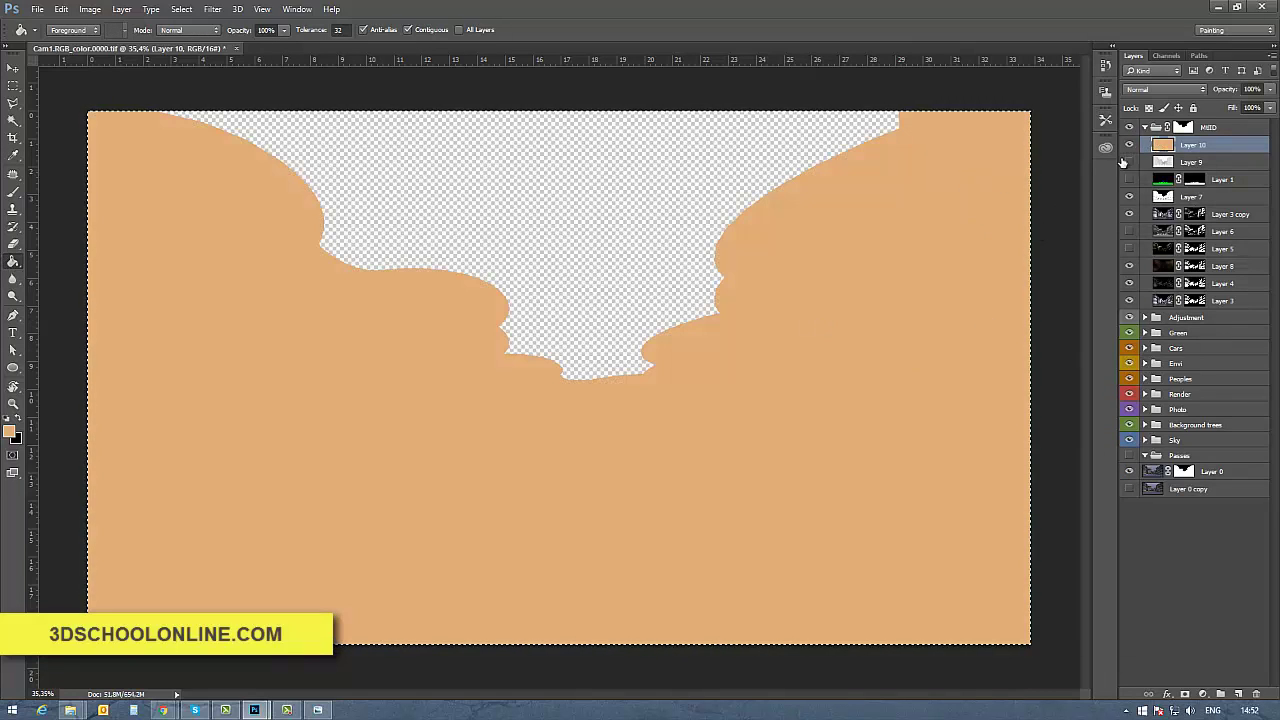
pyautogui.click(1168, 57)
# - Add a layer mask to Layer 10 and make the Layer 10 Mask channel visible in Channels
pyautogui.click(1137, 56)
pyautogui.click(1185, 694)
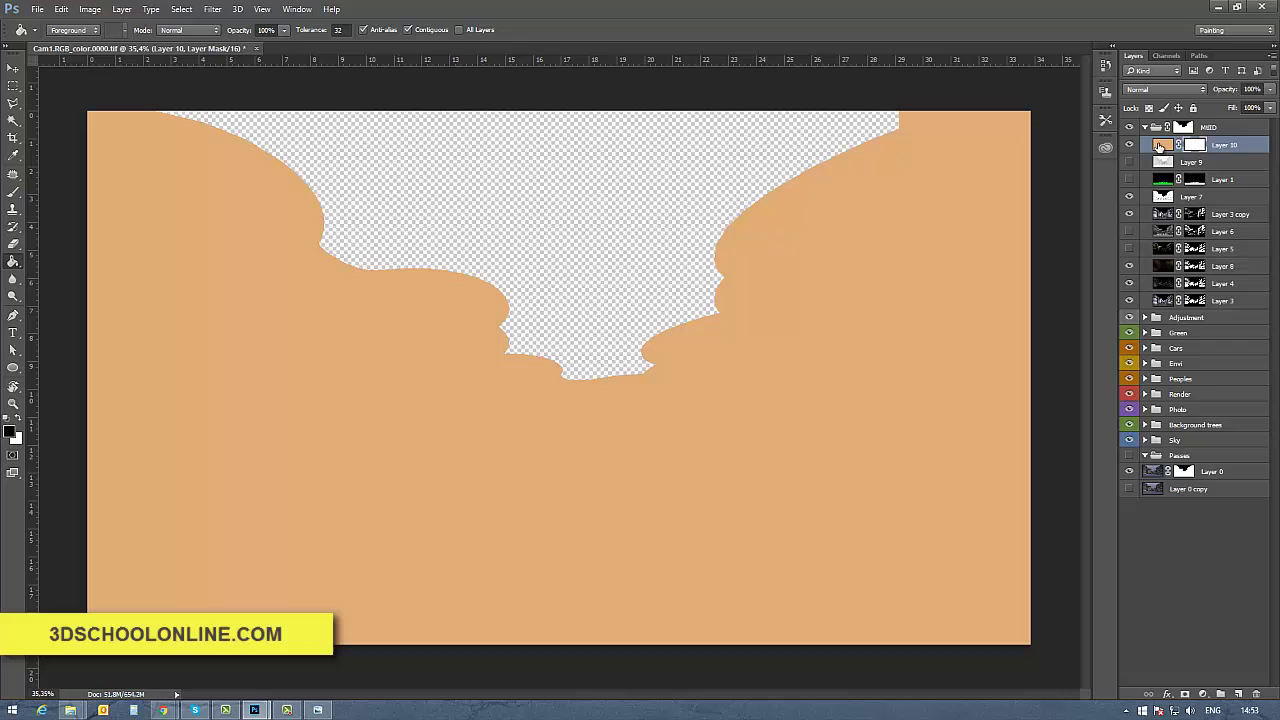
pyautogui.click(1160, 146)
pyautogui.click(1163, 58)
pyautogui.click(1165, 137)
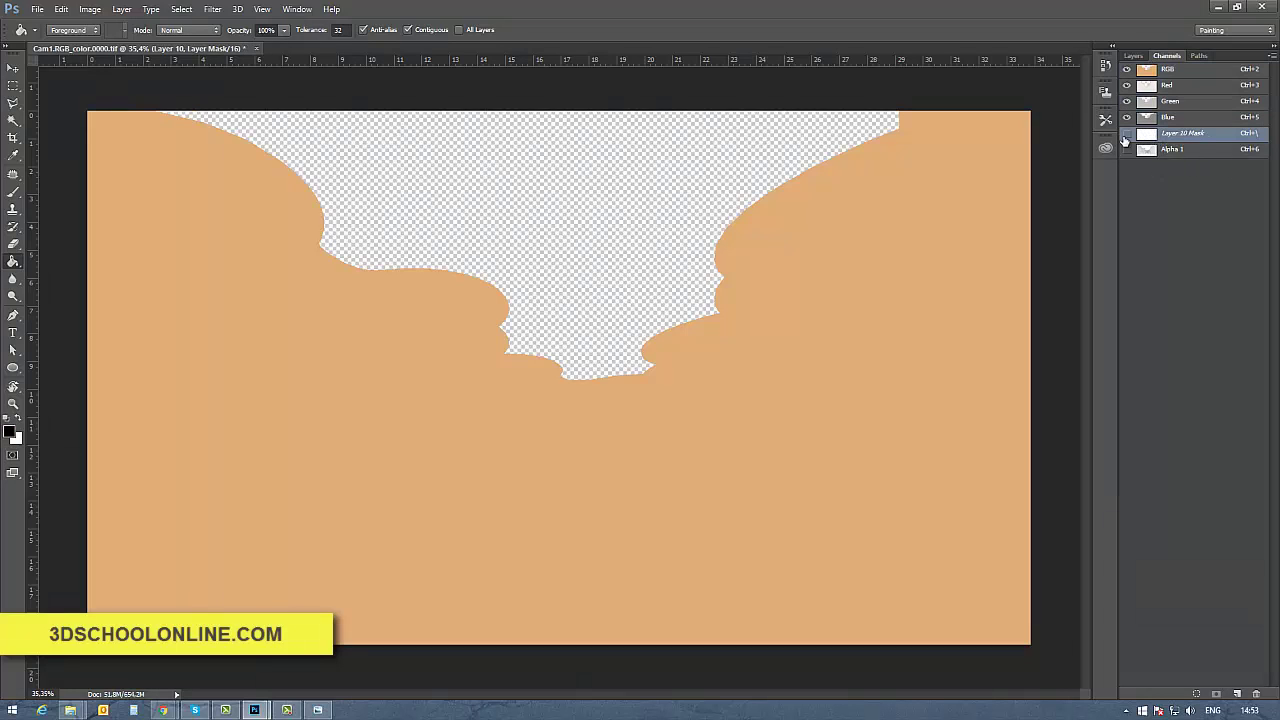
pyautogui.click(1128, 134)
pyautogui.keyDown('ctrl'); pyautogui.click(1147, 136); pyautogui.keyUp('ctrl')
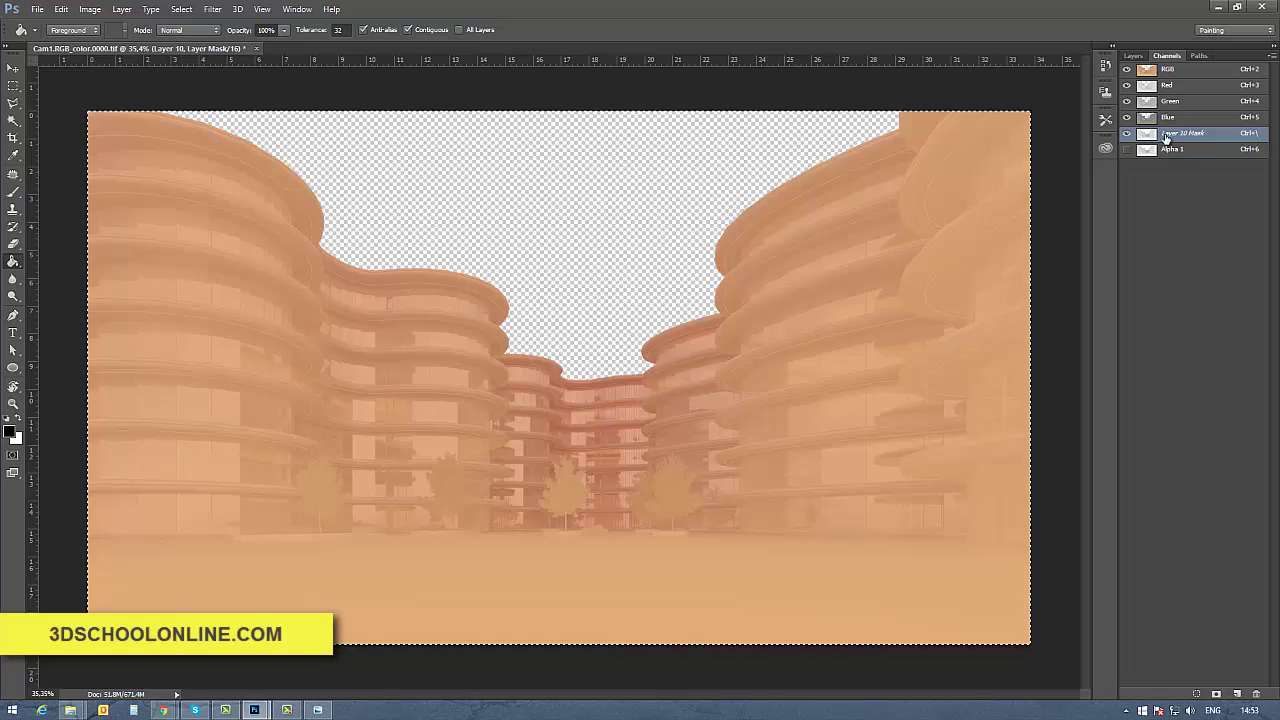
pyautogui.click(1133, 55)
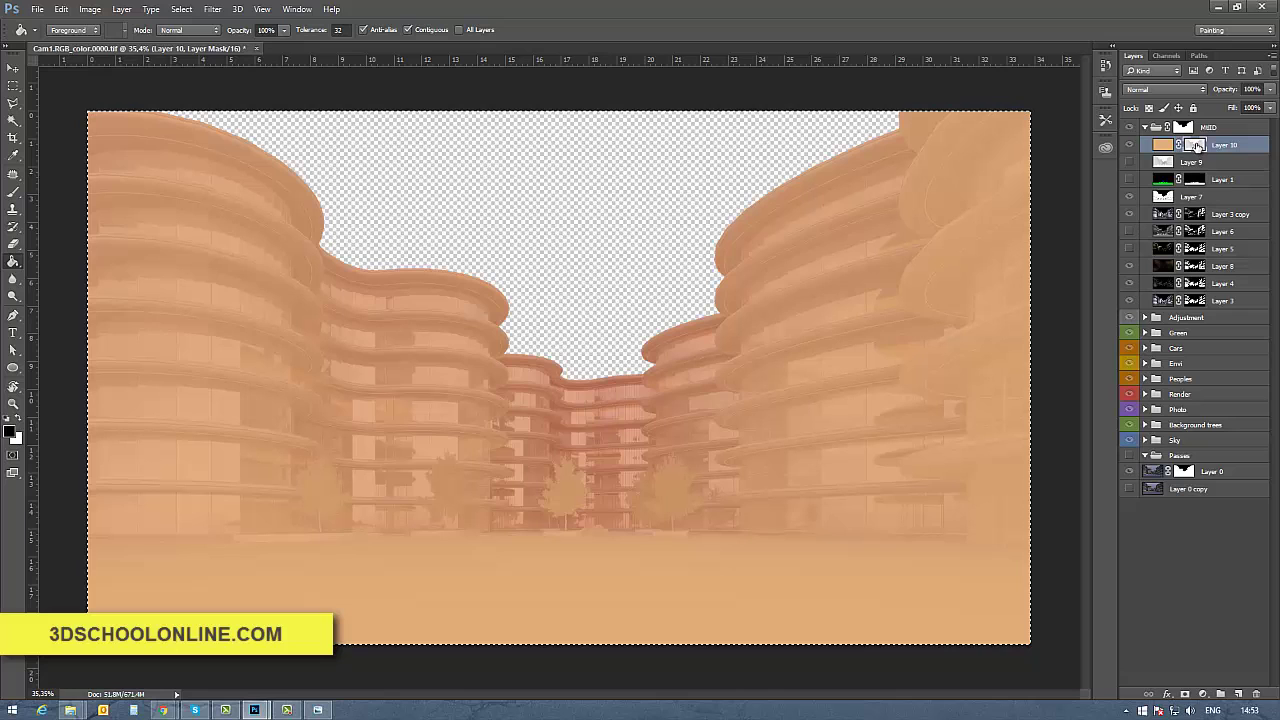
# - Compare the render with Layer 10's fill on and off and its mask disabled and re-enabled
pyautogui.click(1164, 146)
pyautogui.click(1130, 145)
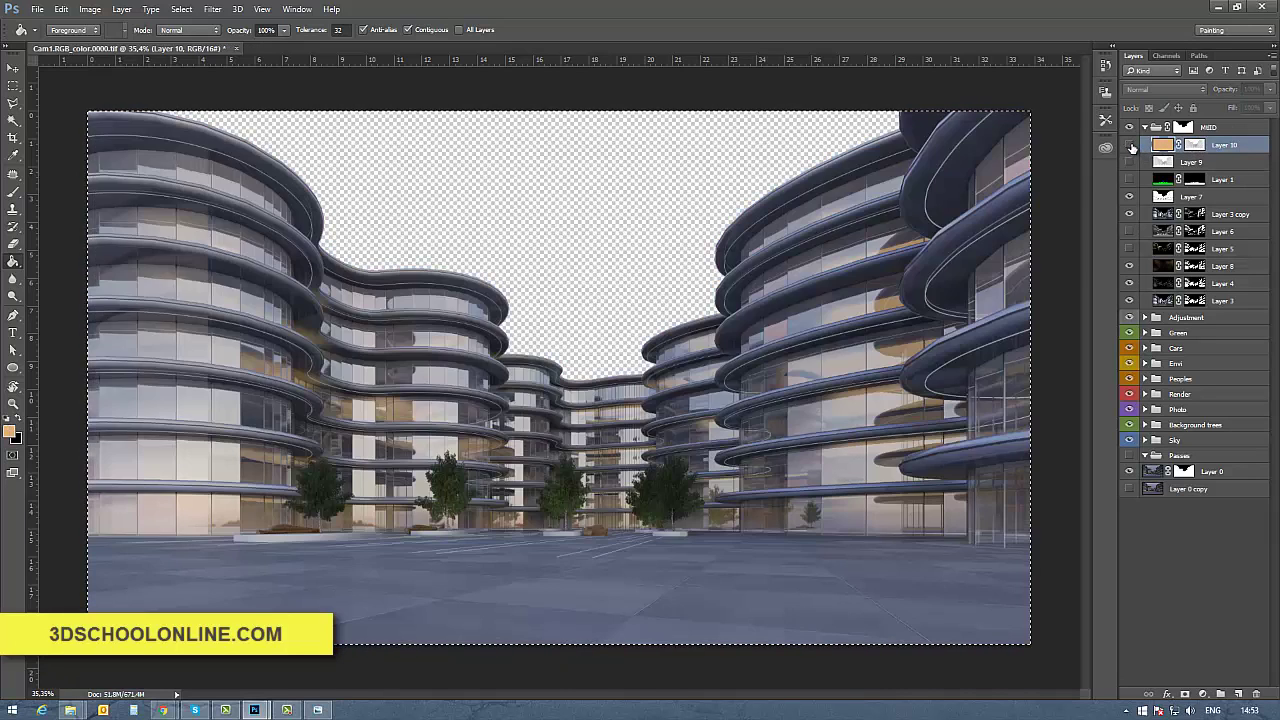
pyautogui.click(1130, 145)
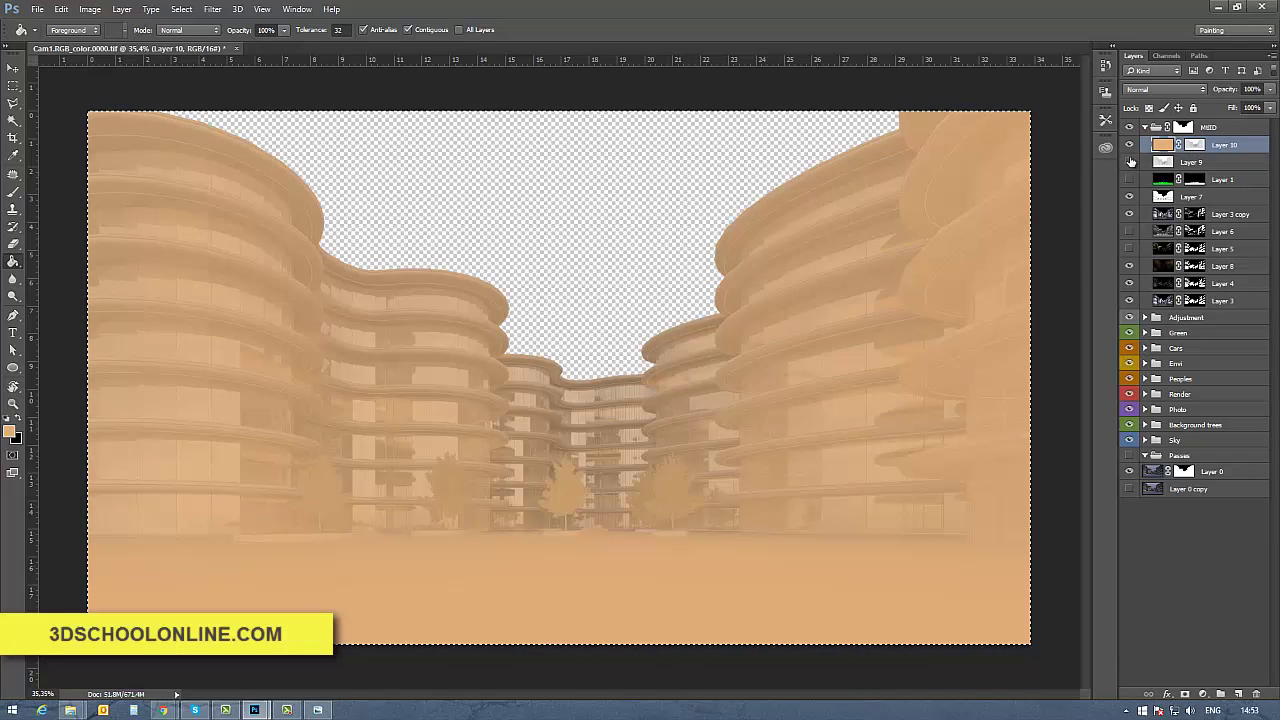
pyautogui.click(1130, 146)
pyautogui.click(1130, 145)
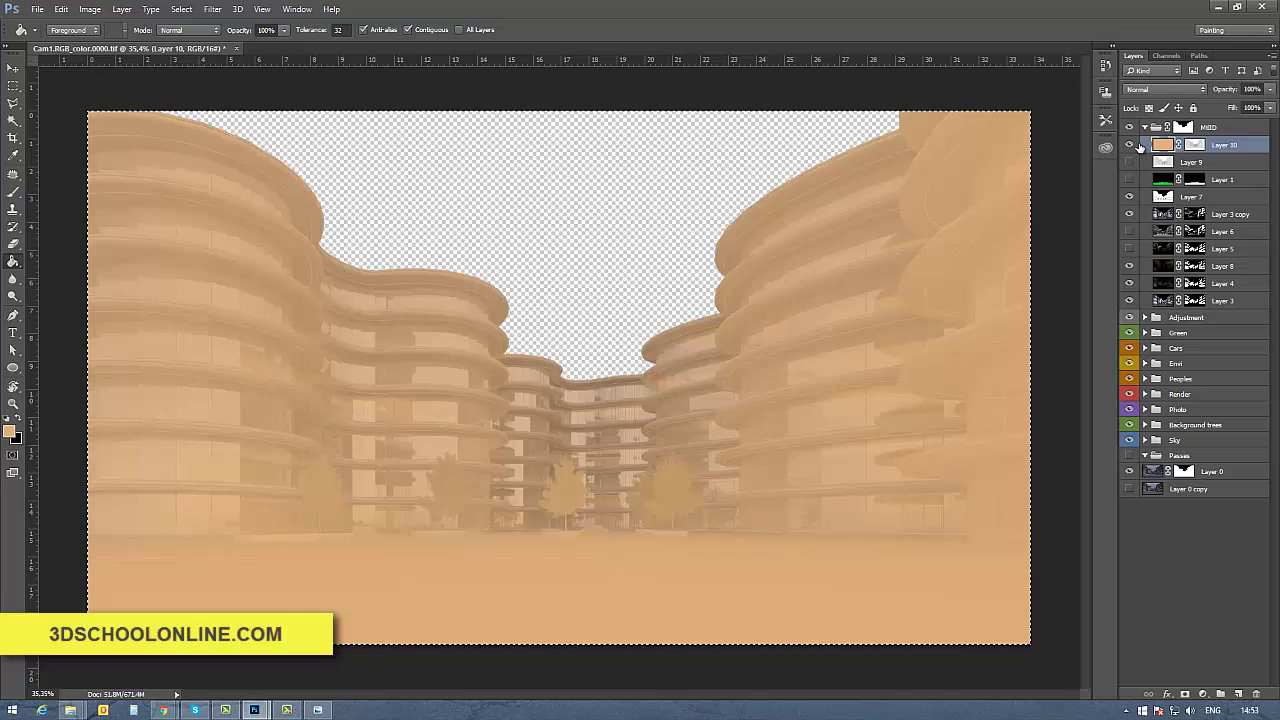
pyautogui.keyDown('shift'); pyautogui.click(1194, 146); pyautogui.keyUp('shift')
pyautogui.keyDown('shift'); pyautogui.click(1195, 146); pyautogui.keyUp('shift')
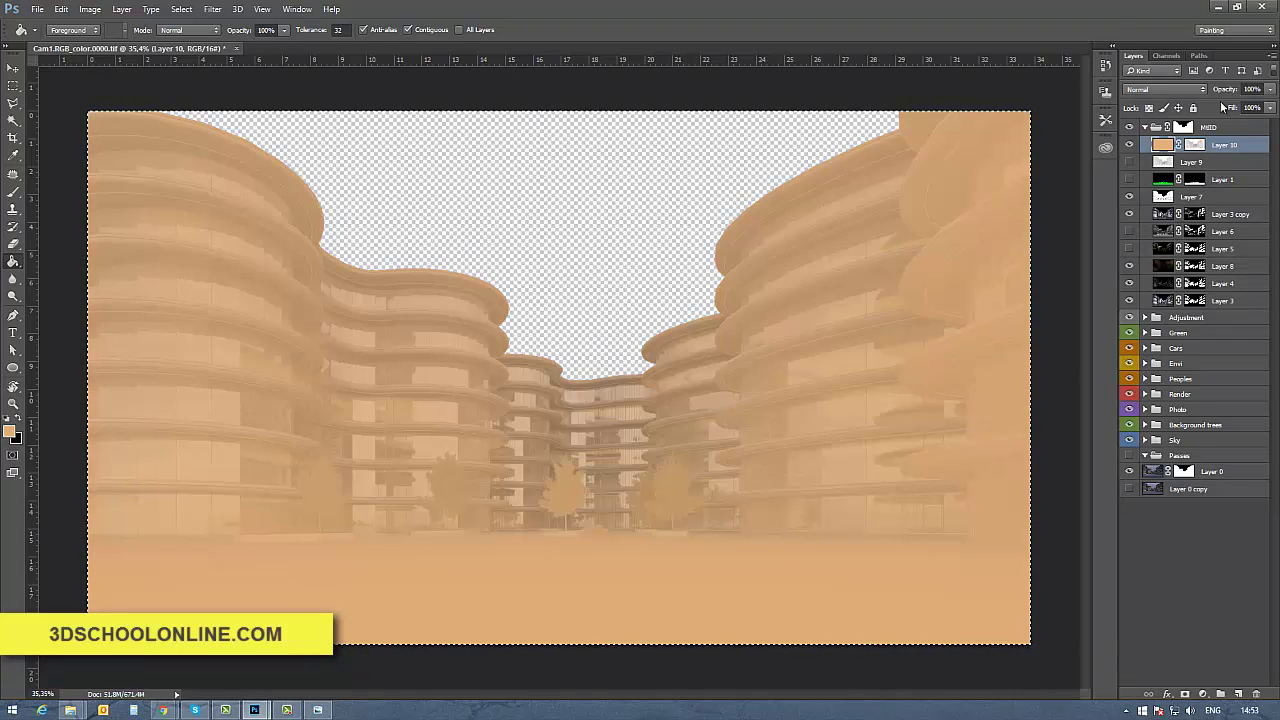
# - Set Layer 10 to Overlay blending at about 36% opacity
pyautogui.moveTo(1228, 90)
pyautogui.mouseDown()
pyautogui.moveTo(1188, 96)
pyautogui.moveTo(1245, 92)
pyautogui.mouseUp()
pyautogui.click(1182, 93)
pyautogui.click(1150, 220)
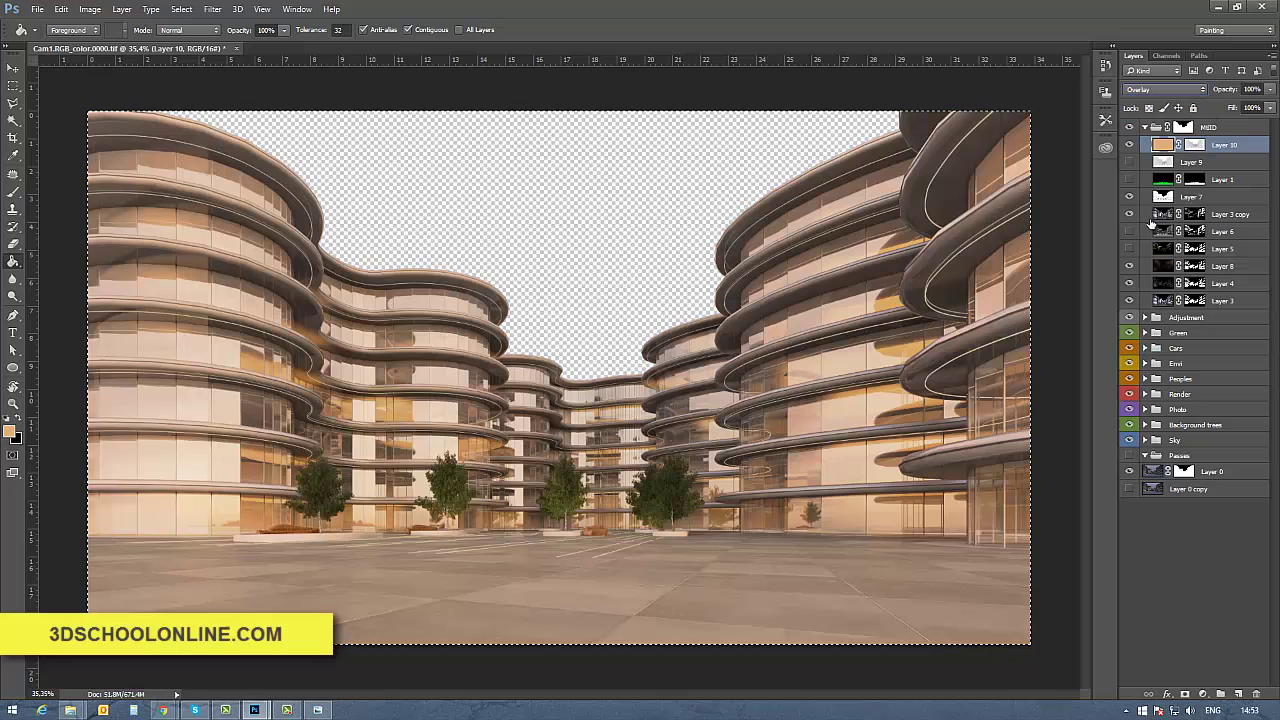
pyautogui.moveTo(1224, 94); pyautogui.dragTo(1194, 94)
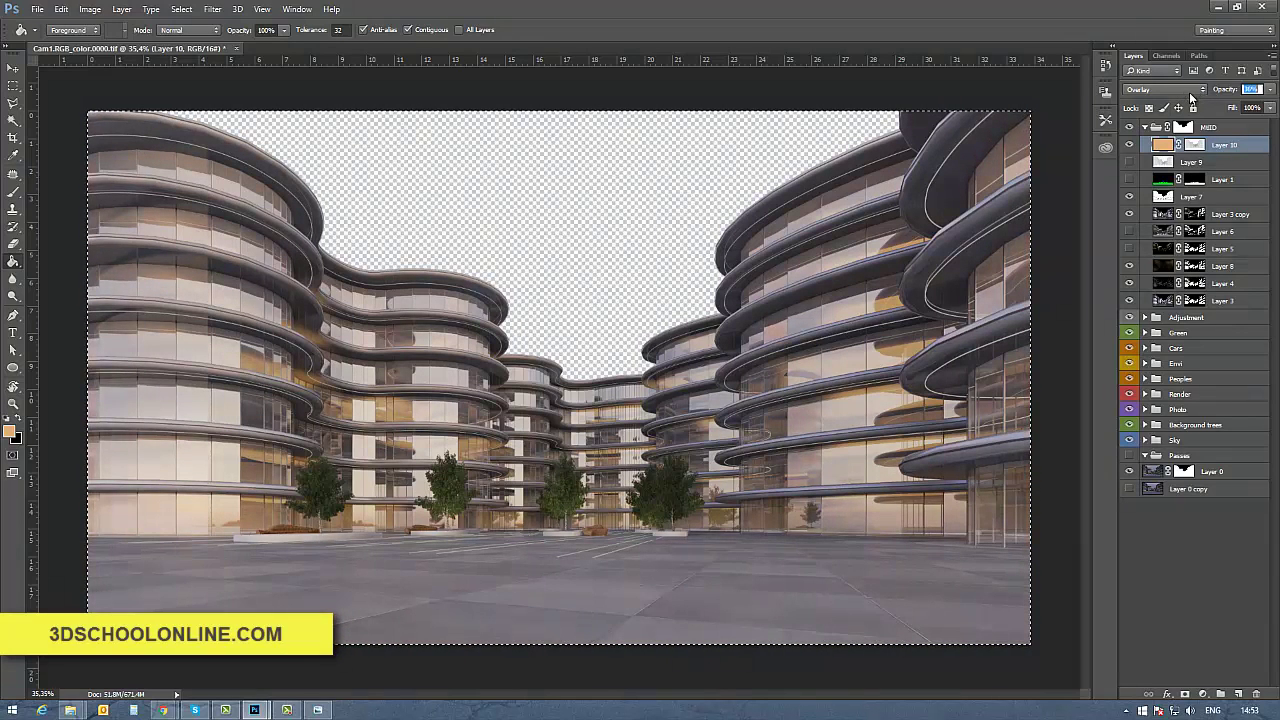
pyautogui.click(1190, 151)
# - Invert Layer 10's mask to test hiding the overlay, then invert it back
pyautogui.click(1194, 148)
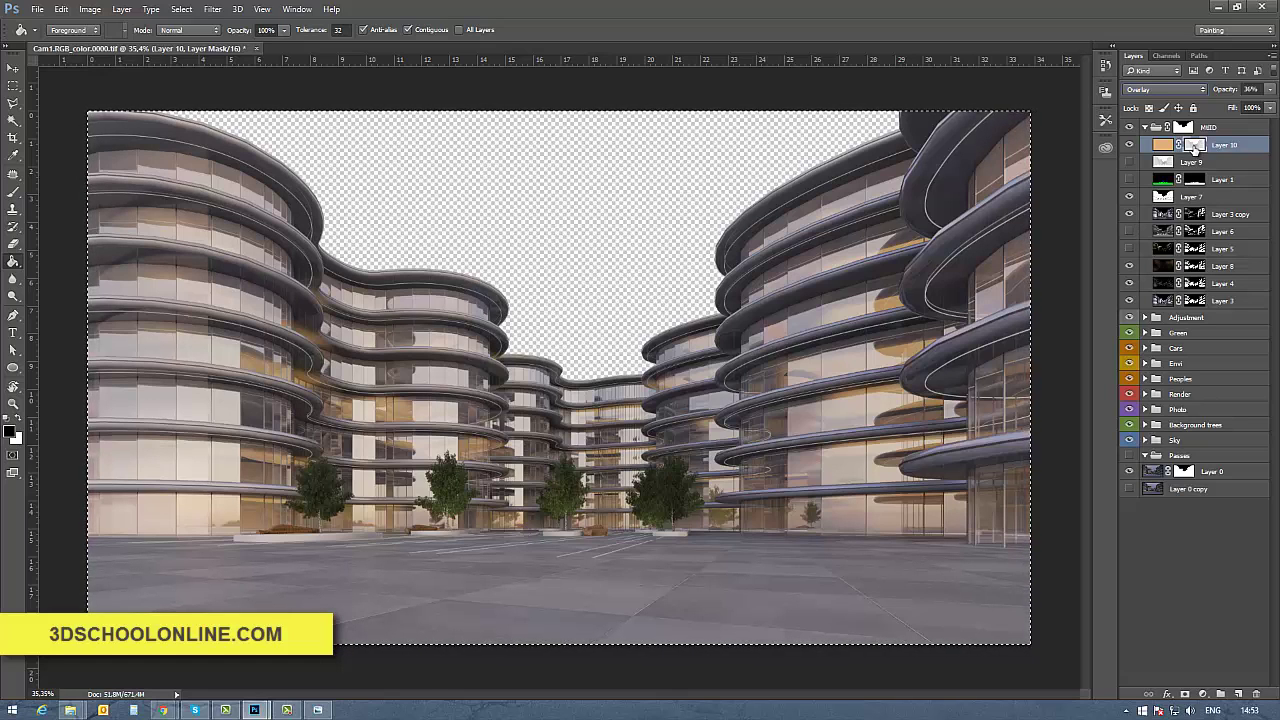
pyautogui.click(1161, 147)
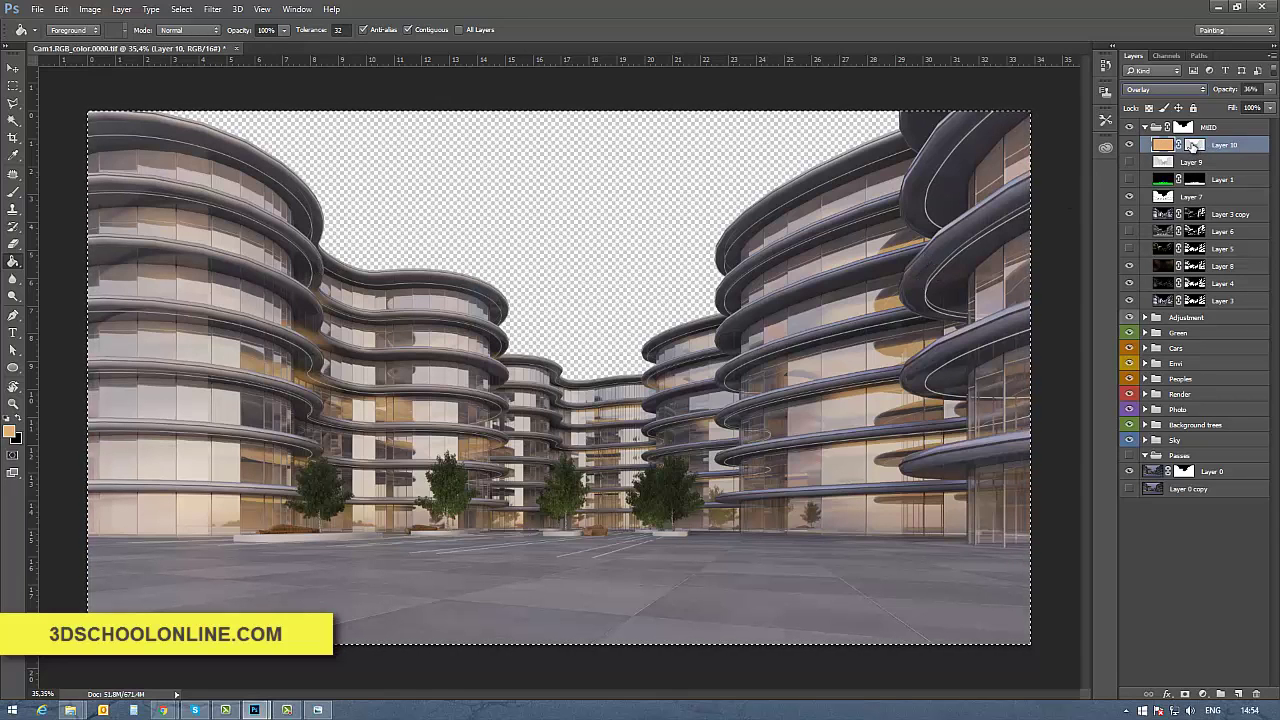
pyautogui.click(1196, 148)
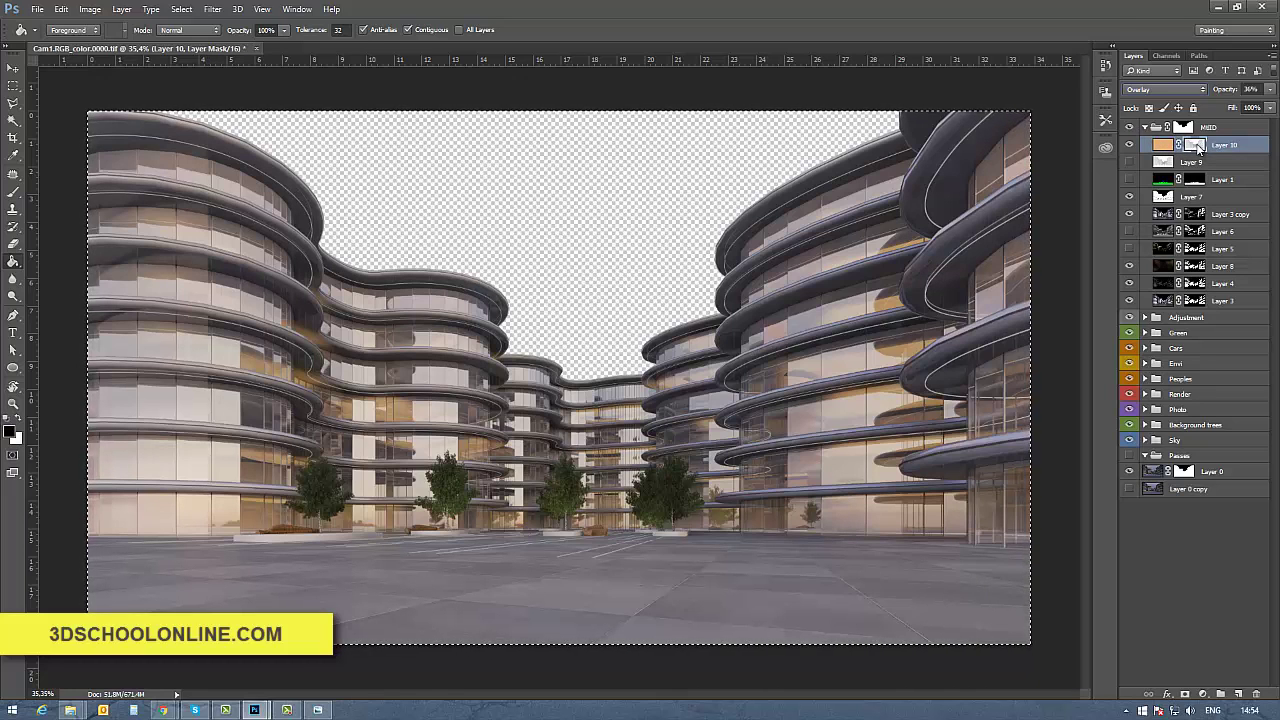
pyautogui.hotkey('ctrl', 'i')
pyautogui.hotkey('ctrl', 'i')
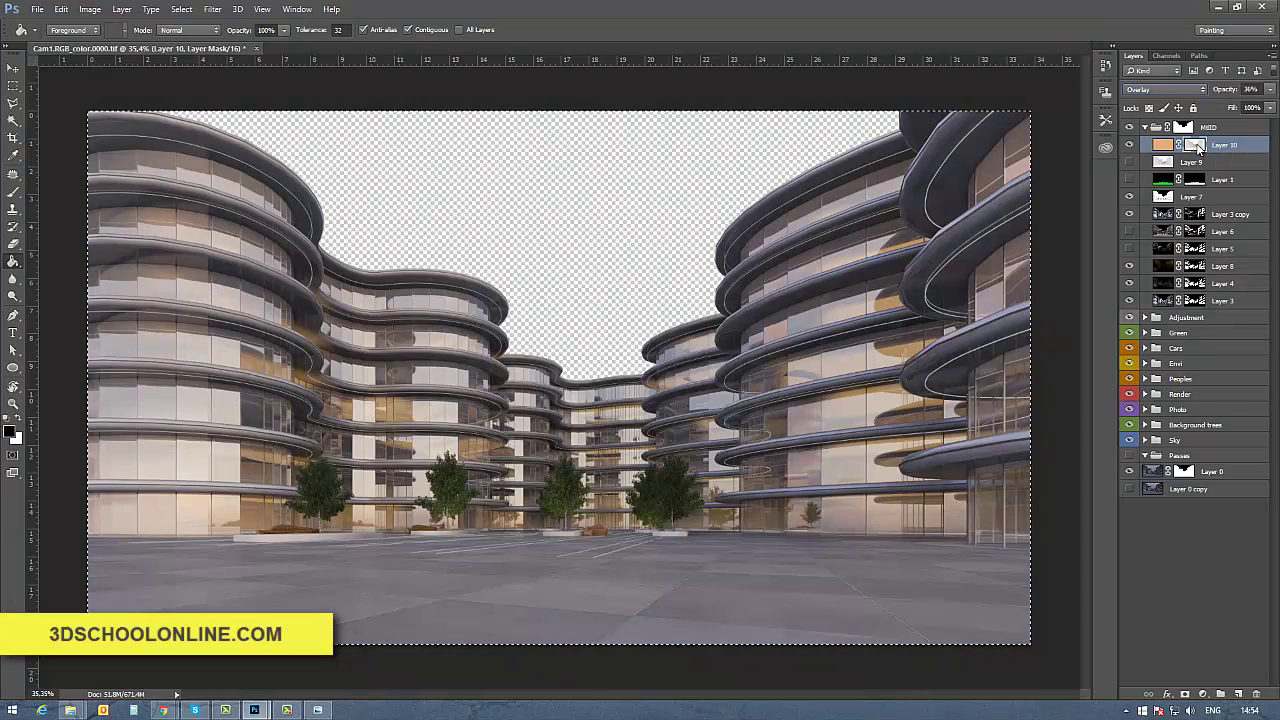
pyautogui.hotkey('ctrl', 'i')
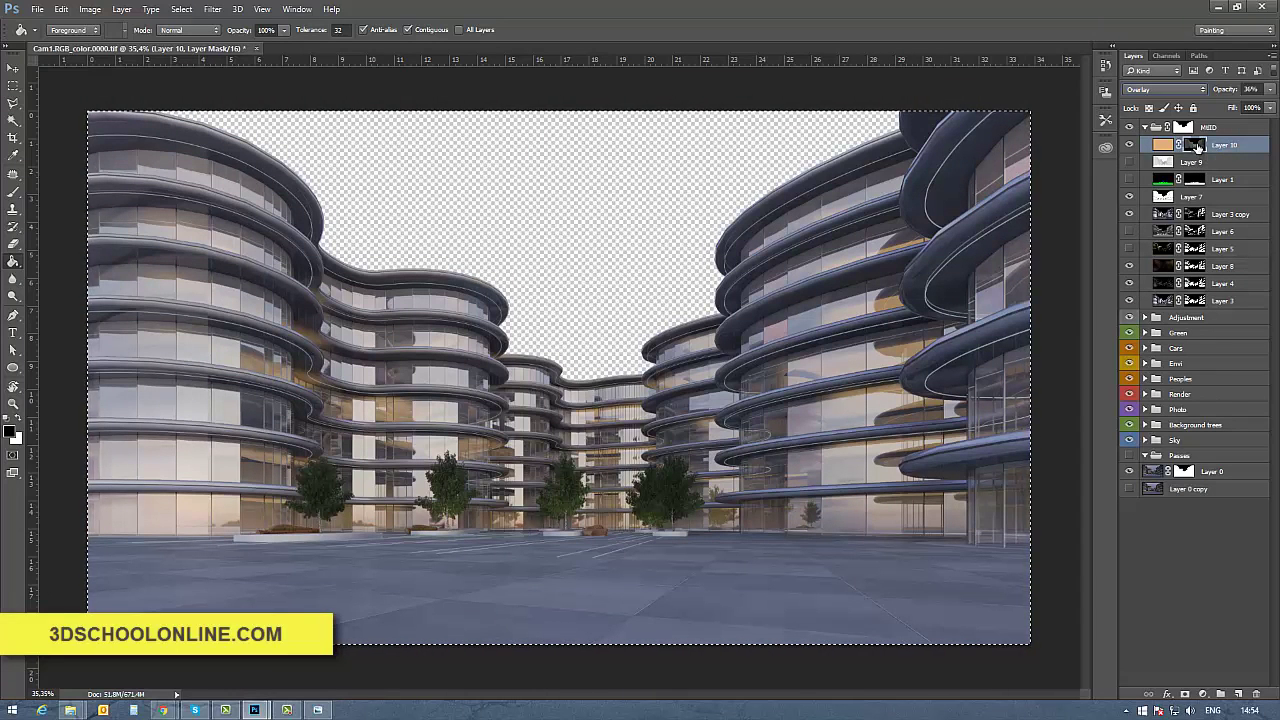
# - Fill Layer 10's mask with white and raise the Overlay opacity to 100%
pyautogui.moveTo(1228, 90); pyautogui.dragTo(1276, 90)
pyautogui.write('54')
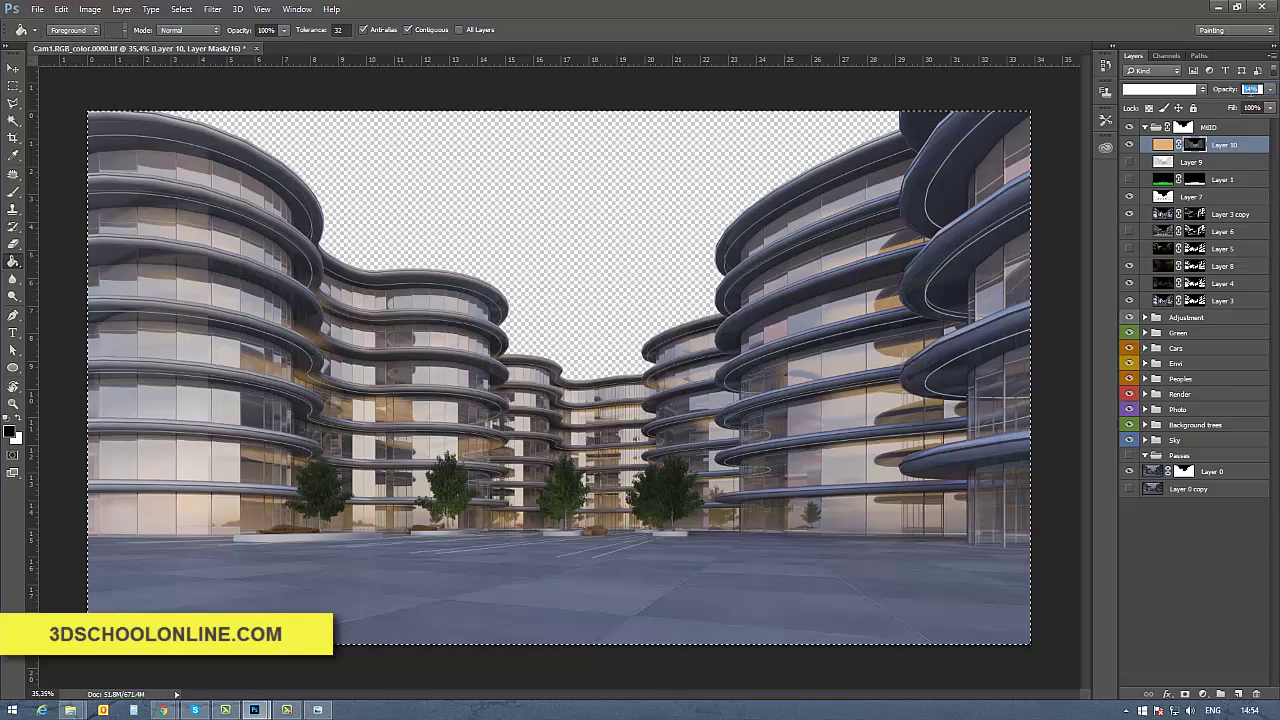
pyautogui.press('Return')
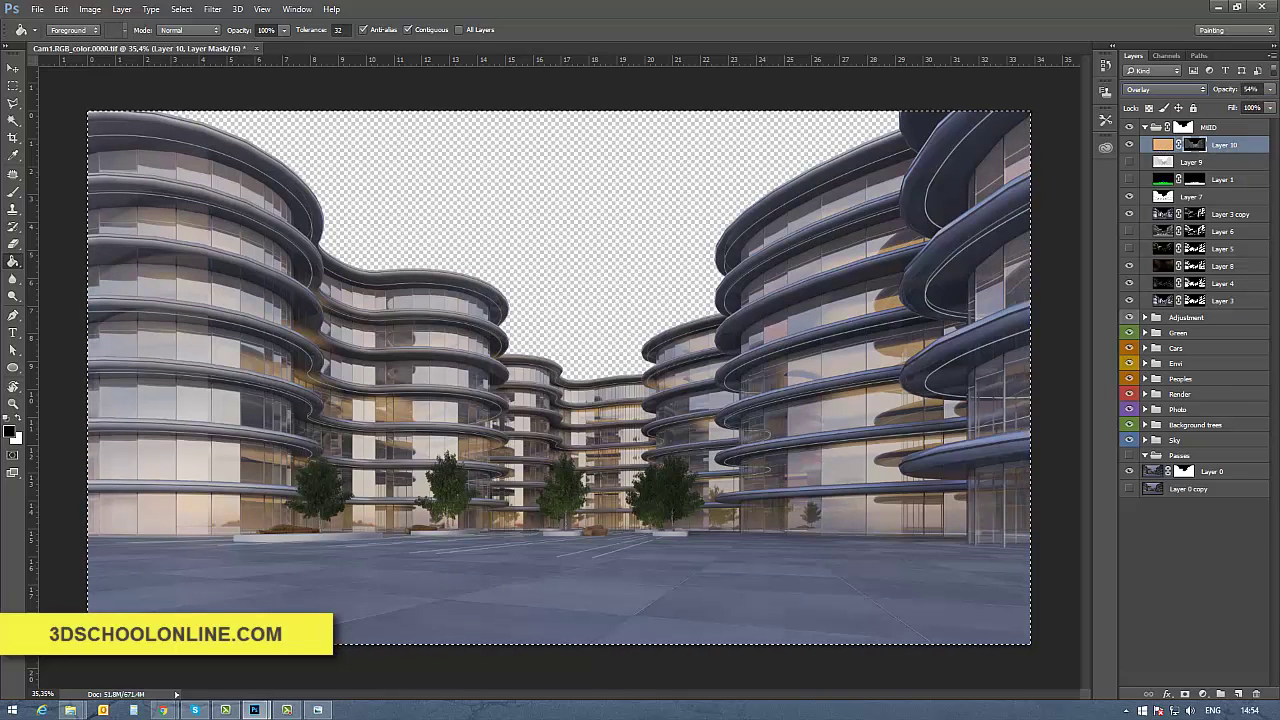
pyautogui.hotkey('ctrl', 'BackSpace')
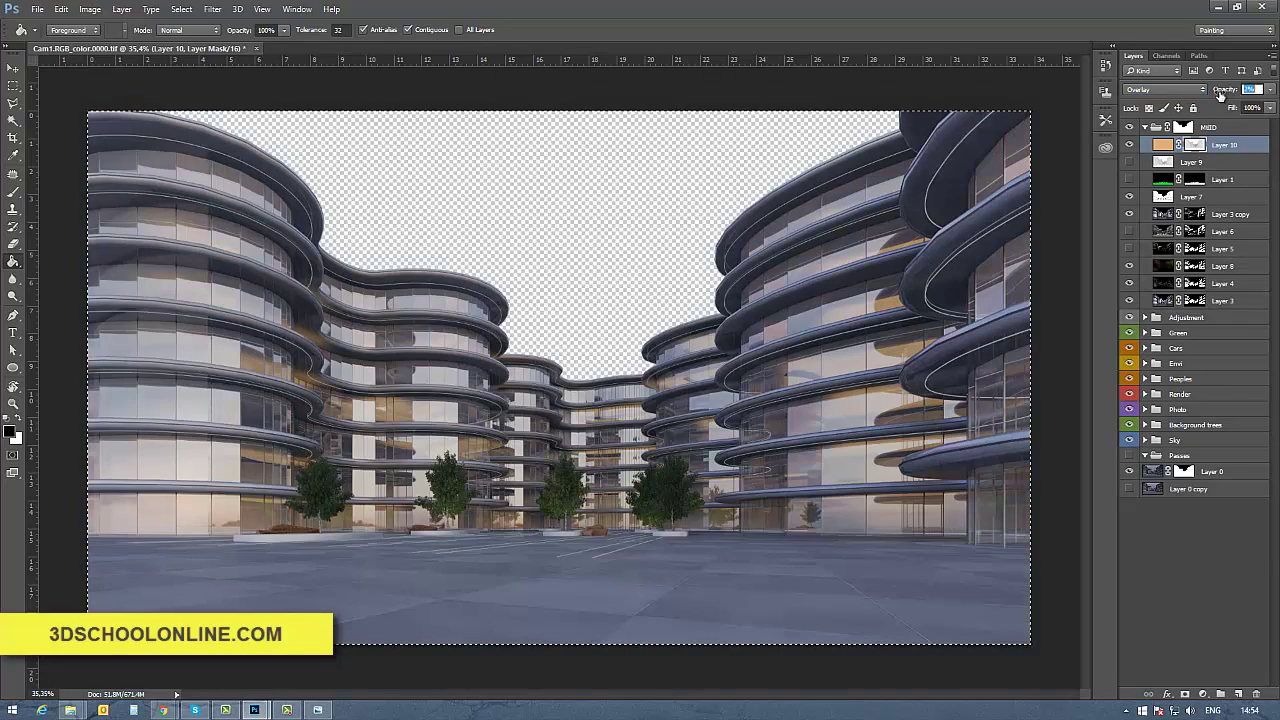
pyautogui.moveTo(1221, 92); pyautogui.dragTo(1254, 90)
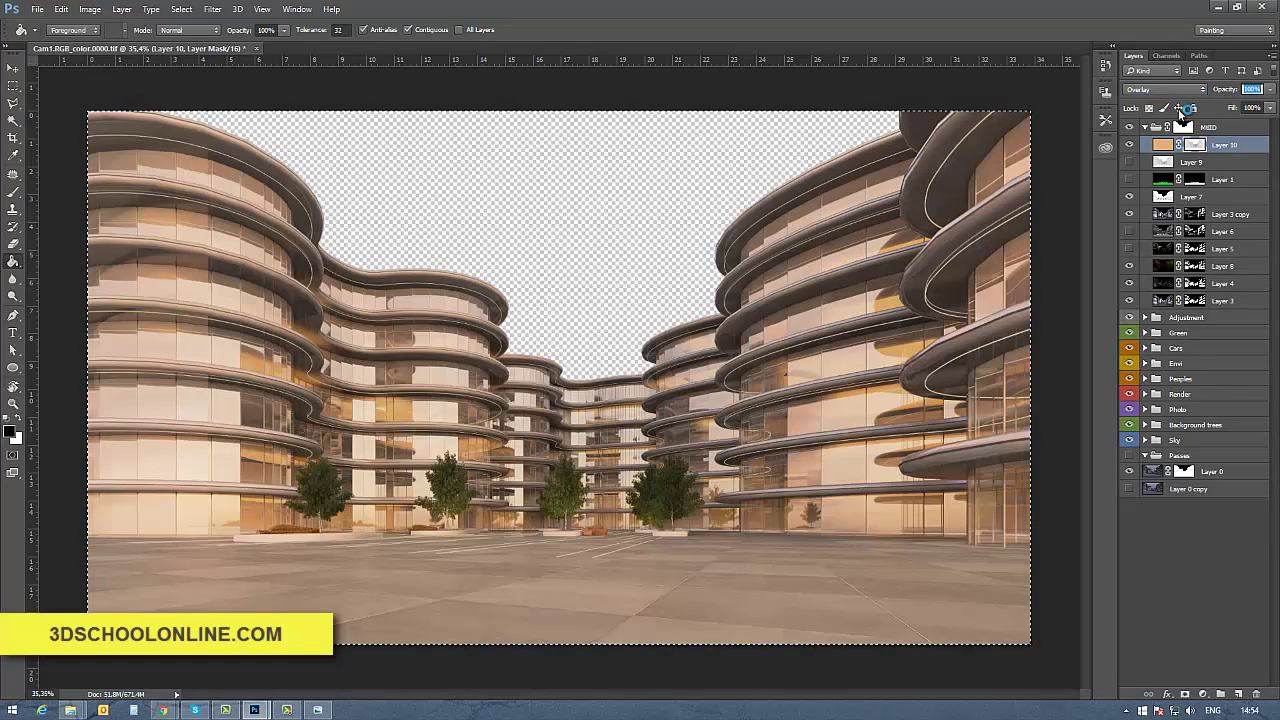
pyautogui.click(1162, 145)
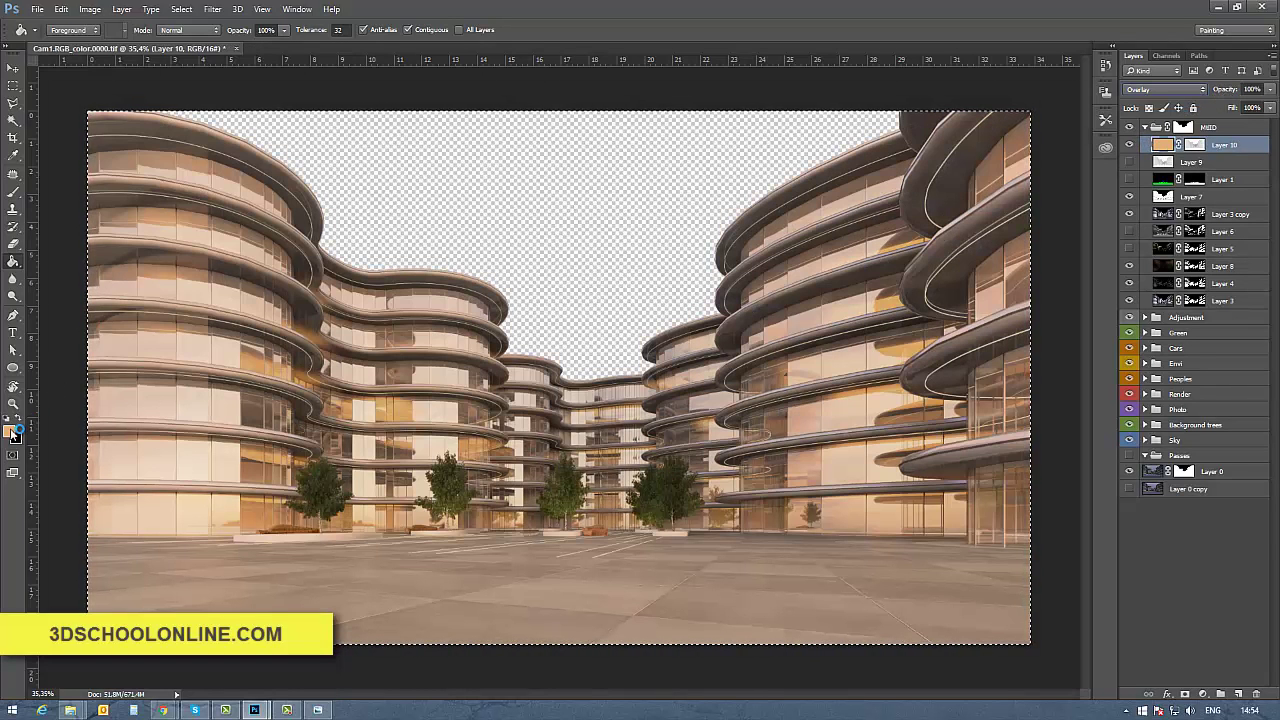
# - Pick a light blue foreground colour, then adjust it to a slightly darker blue
pyautogui.click(12, 432)
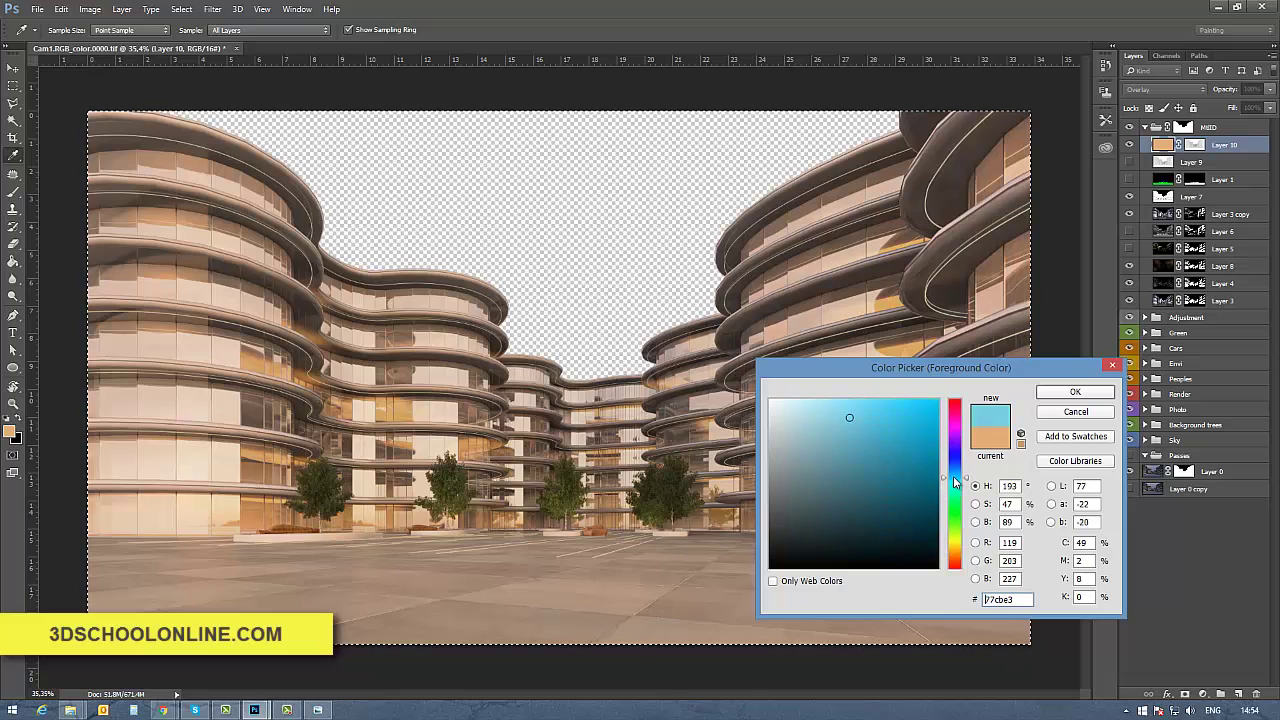
pyautogui.moveTo(955, 477); pyautogui.dragTo(955, 470)
pyautogui.moveTo(840, 418)
pyautogui.mouseDown()
pyautogui.moveTo(831, 403)
pyautogui.moveTo(852, 401)
pyautogui.mouseUp()
pyautogui.click(1075, 391)
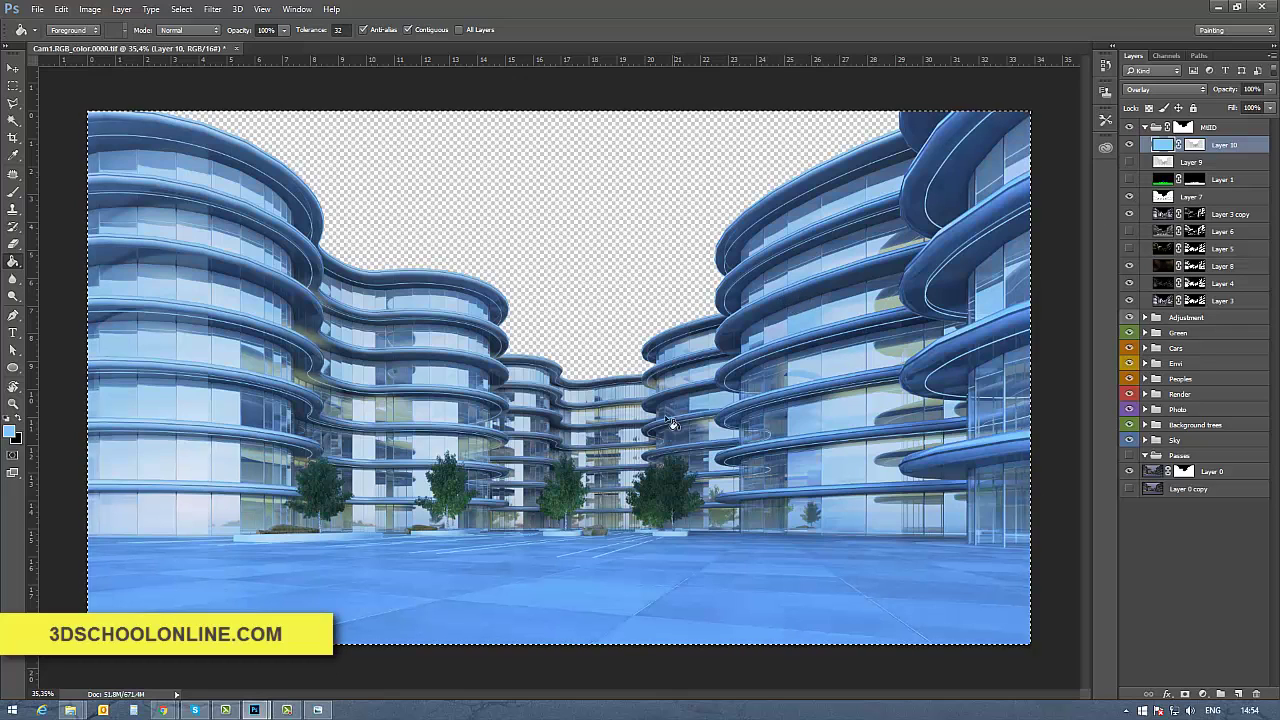
pyautogui.click(12, 431)
pyautogui.moveTo(850, 408)
pyautogui.mouseDown()
pyautogui.moveTo(843, 444)
pyautogui.moveTo(846, 428)
pyautogui.mouseUp()
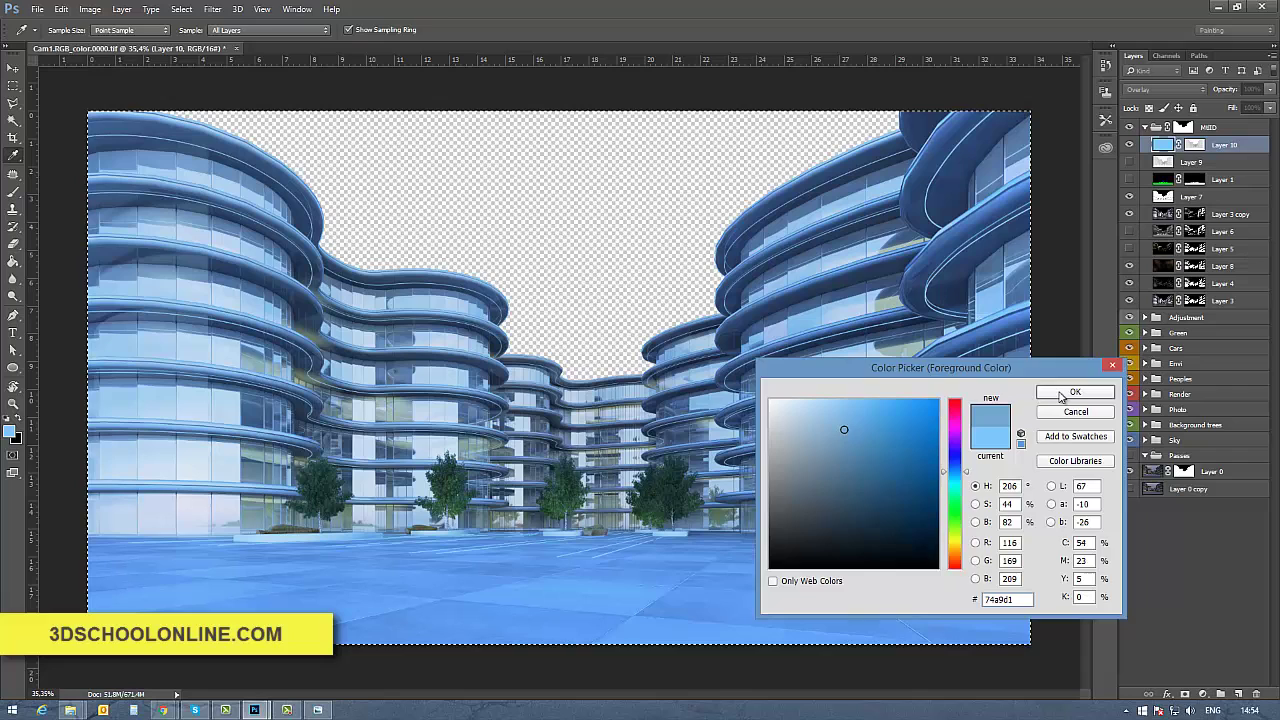
pyautogui.click(1085, 392)
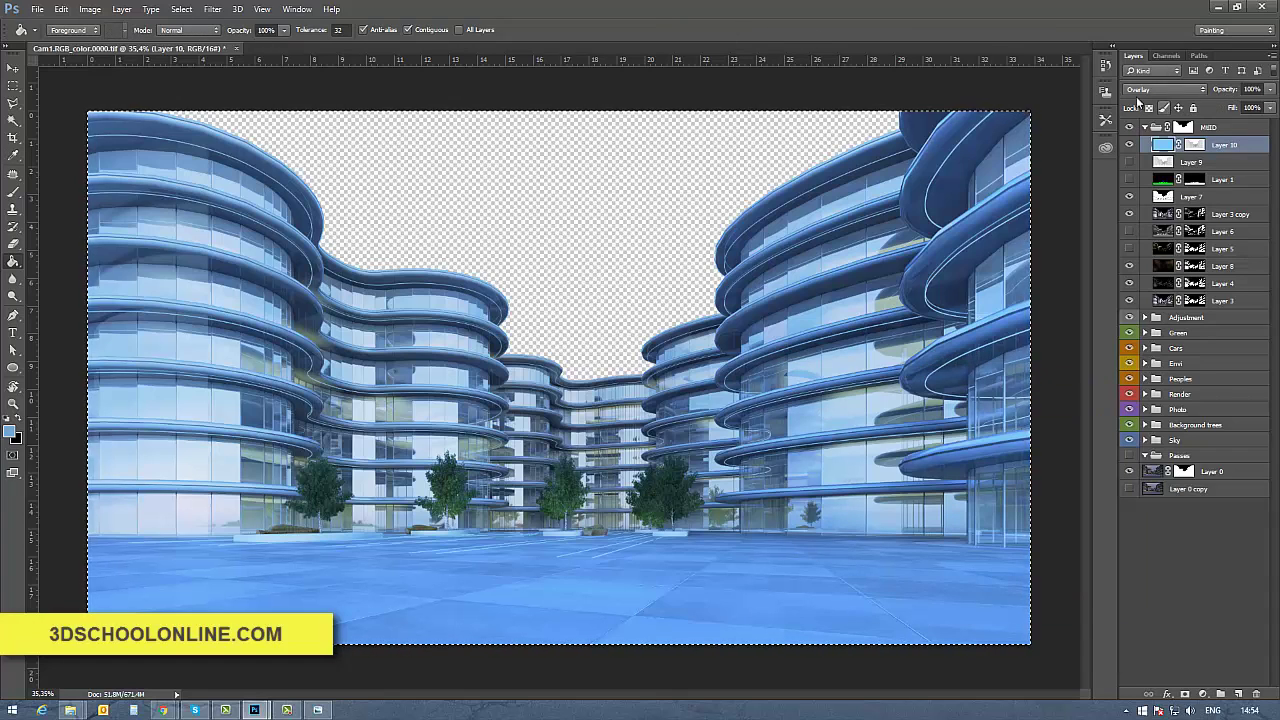
# - Try Soft Light and then Multiply blending for the blue Layer 10 at 100% opacity
pyautogui.click(13, 67)
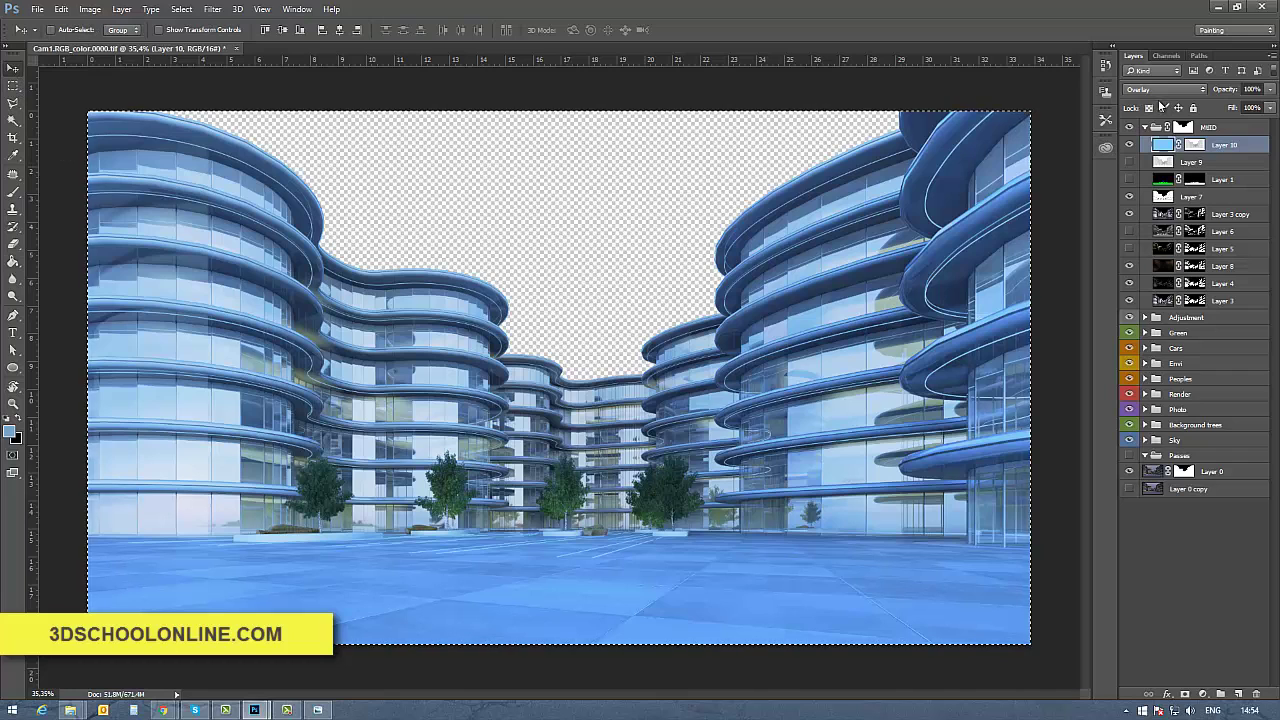
pyautogui.click(1162, 90)
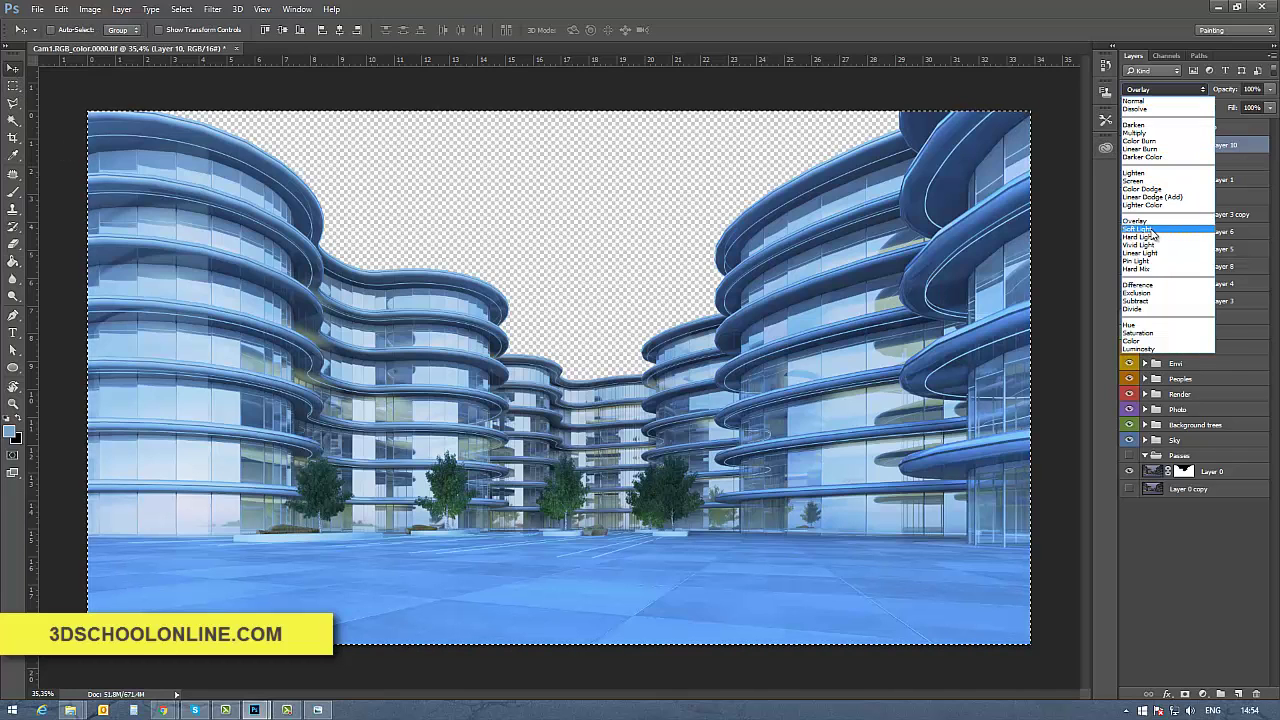
pyautogui.click(1150, 230)
pyautogui.click(1168, 92)
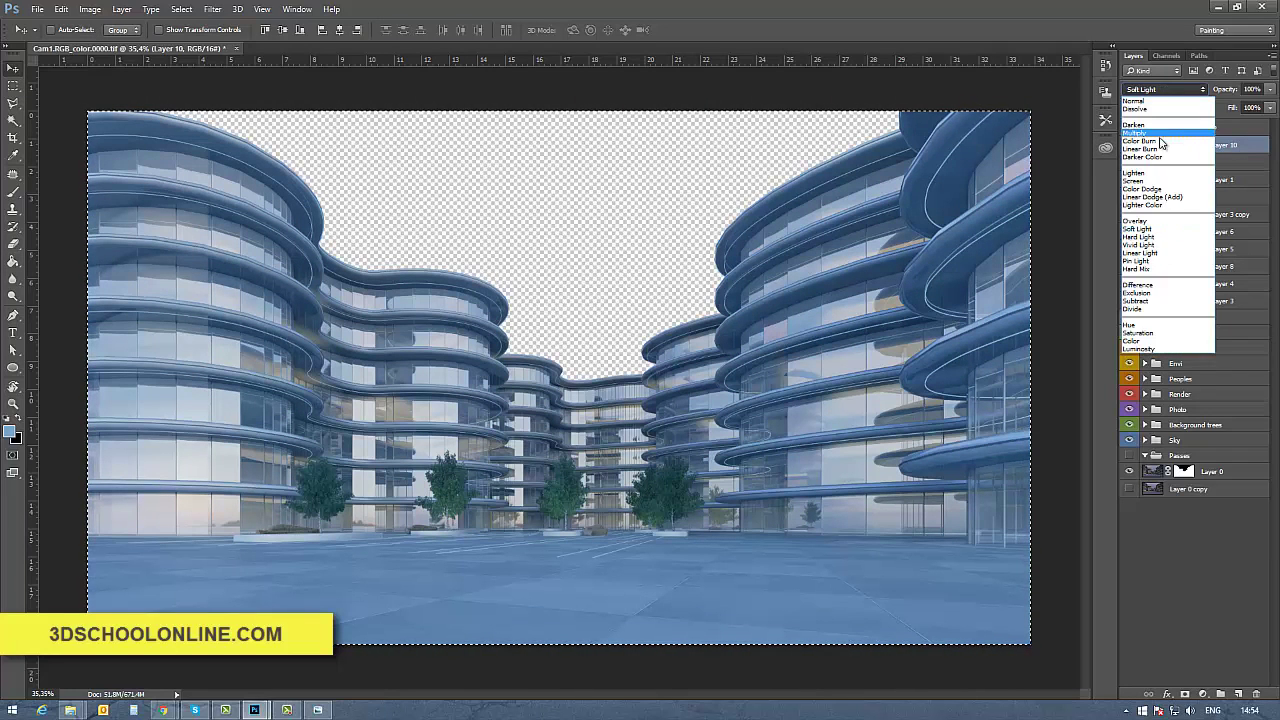
pyautogui.click(1152, 133)
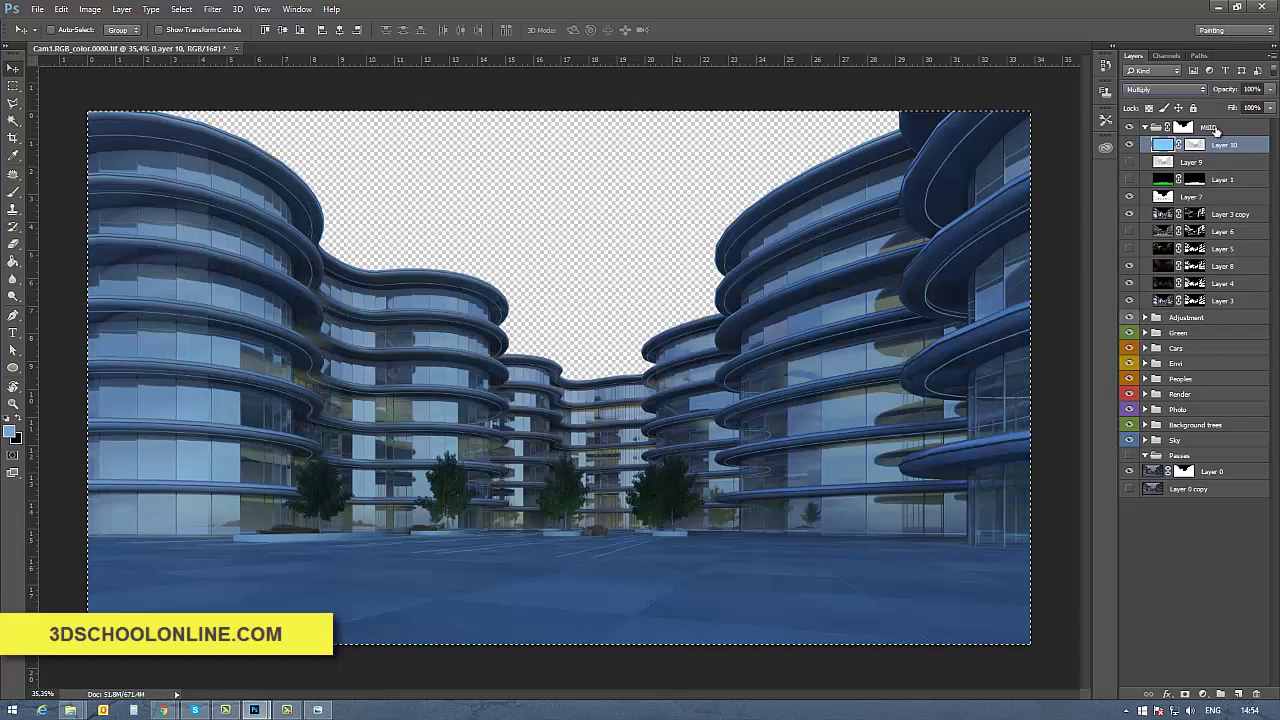
pyautogui.moveTo(1222, 90); pyautogui.dragTo(1231, 92)
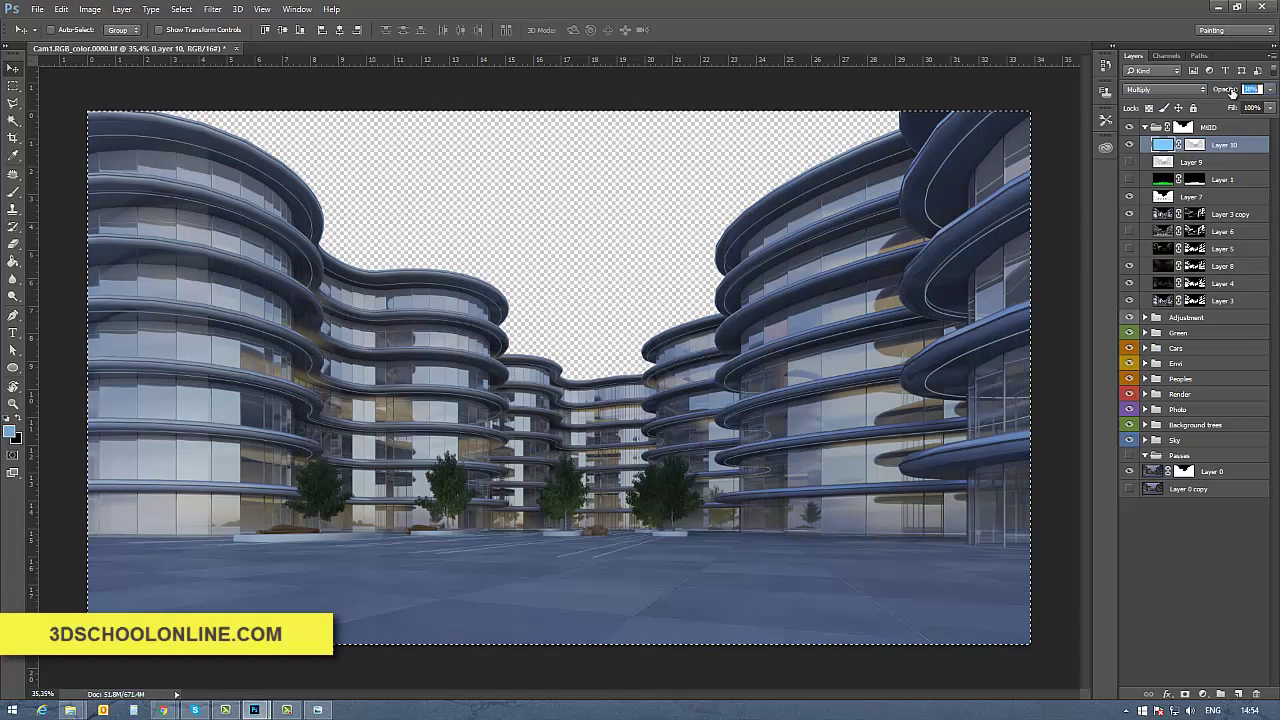
pyautogui.write('100')
pyautogui.press('Return')
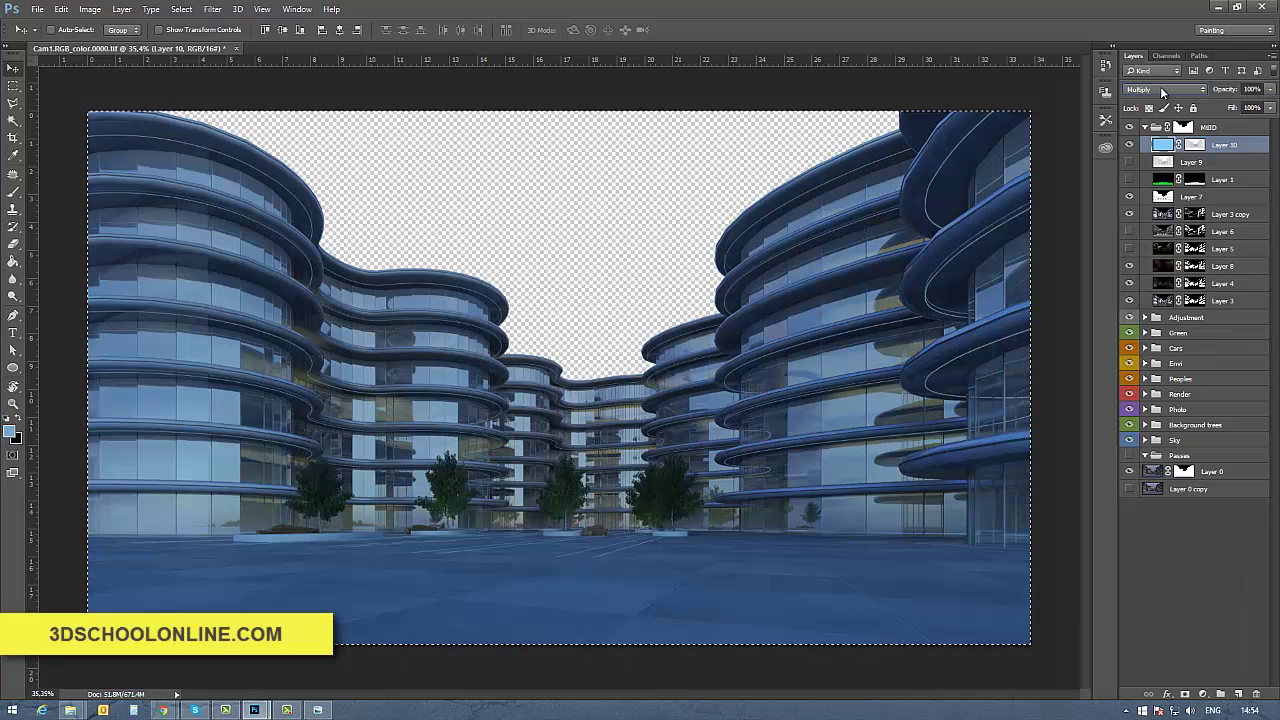
# - Switch Layer 10 back through Soft Light and settle on Overlay blending
pyautogui.click(1165, 90)
pyautogui.click(1148, 228)
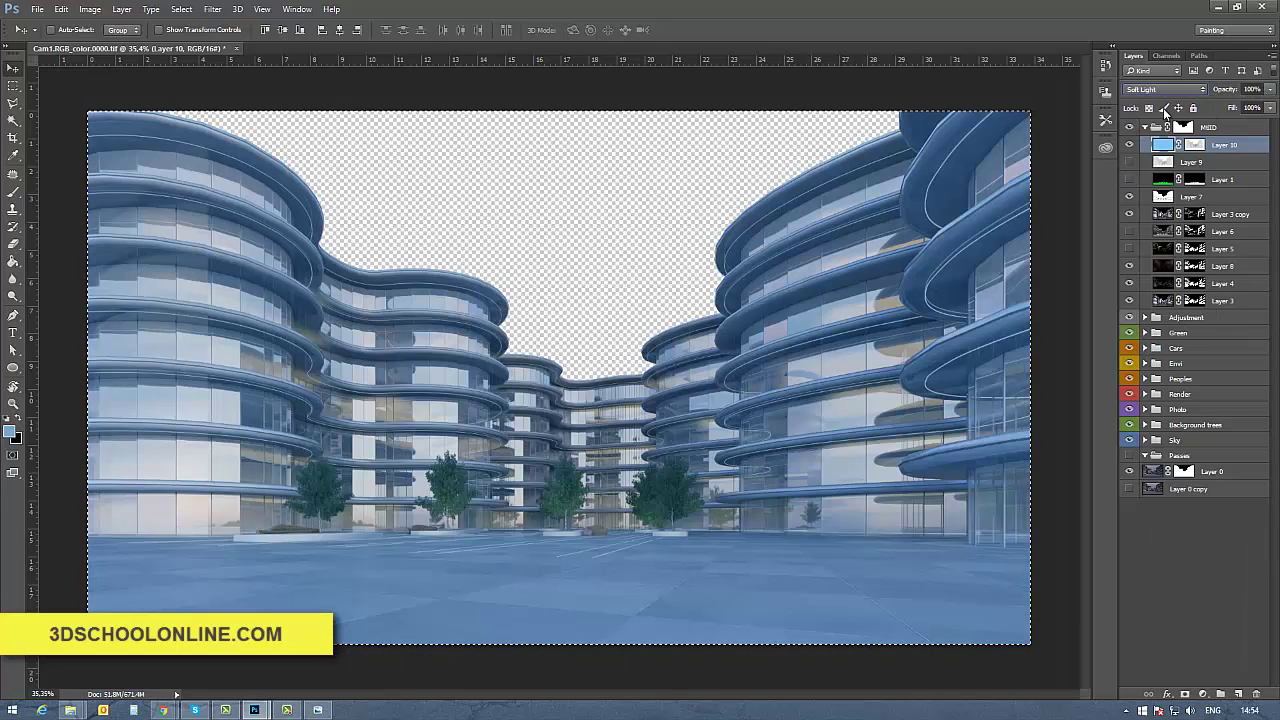
pyautogui.click(1165, 90)
pyautogui.click(1148, 218)
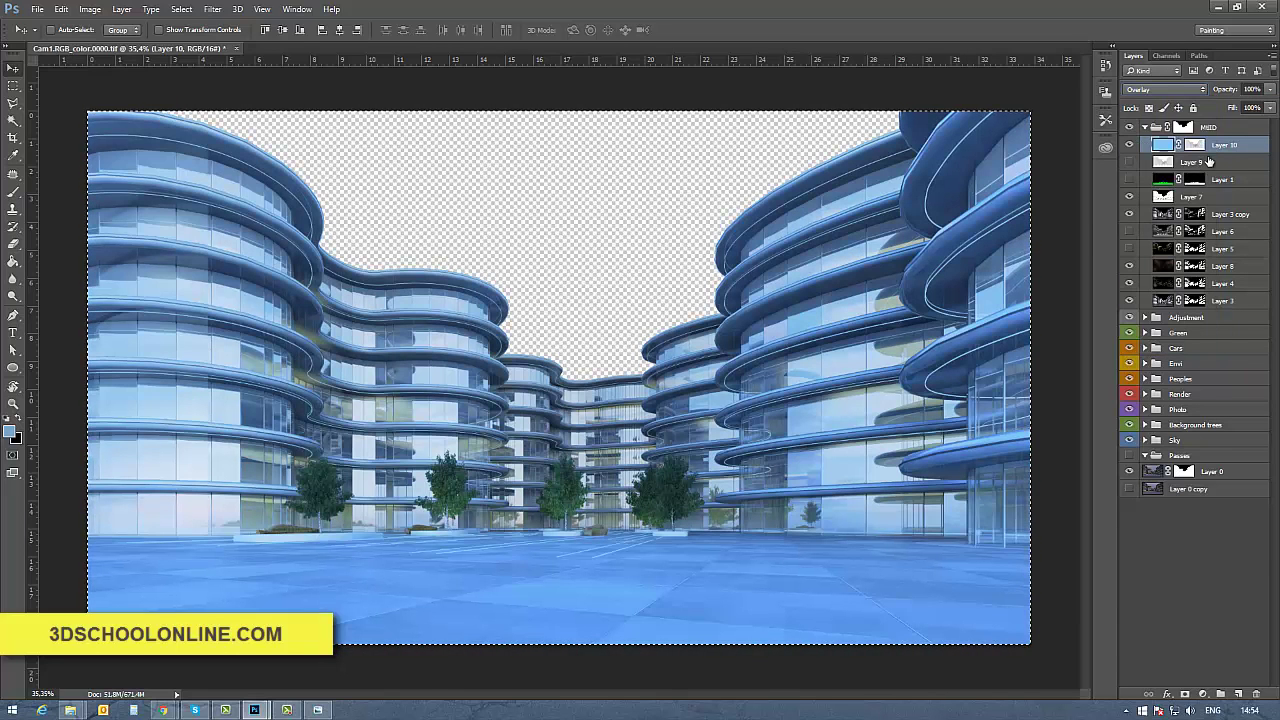
pyautogui.click(1250, 90)
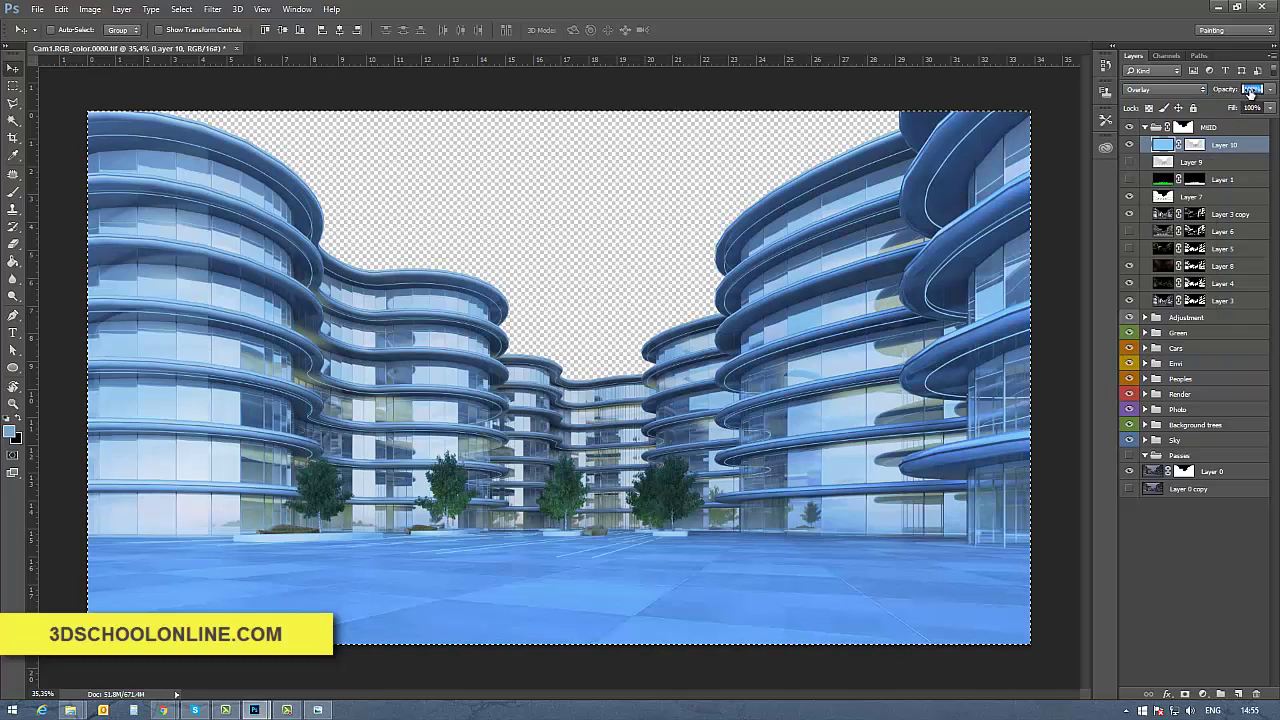
pyautogui.moveTo(1230, 90)
pyautogui.mouseDown()
pyautogui.moveTo(1198, 90)
pyautogui.moveTo(1228, 90)
pyautogui.mouseUp()
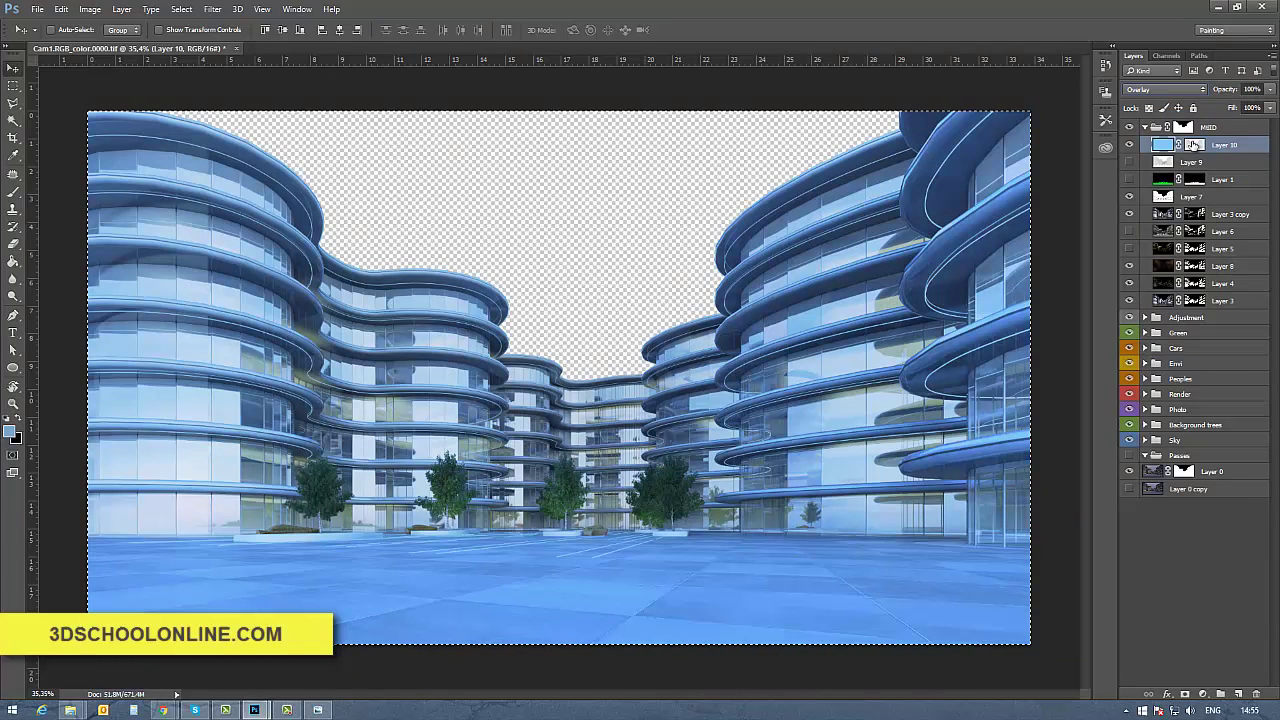
# - Fill Layer 10's mask with black, compare the result, and set opacity to 88%
pyautogui.click(1193, 146)
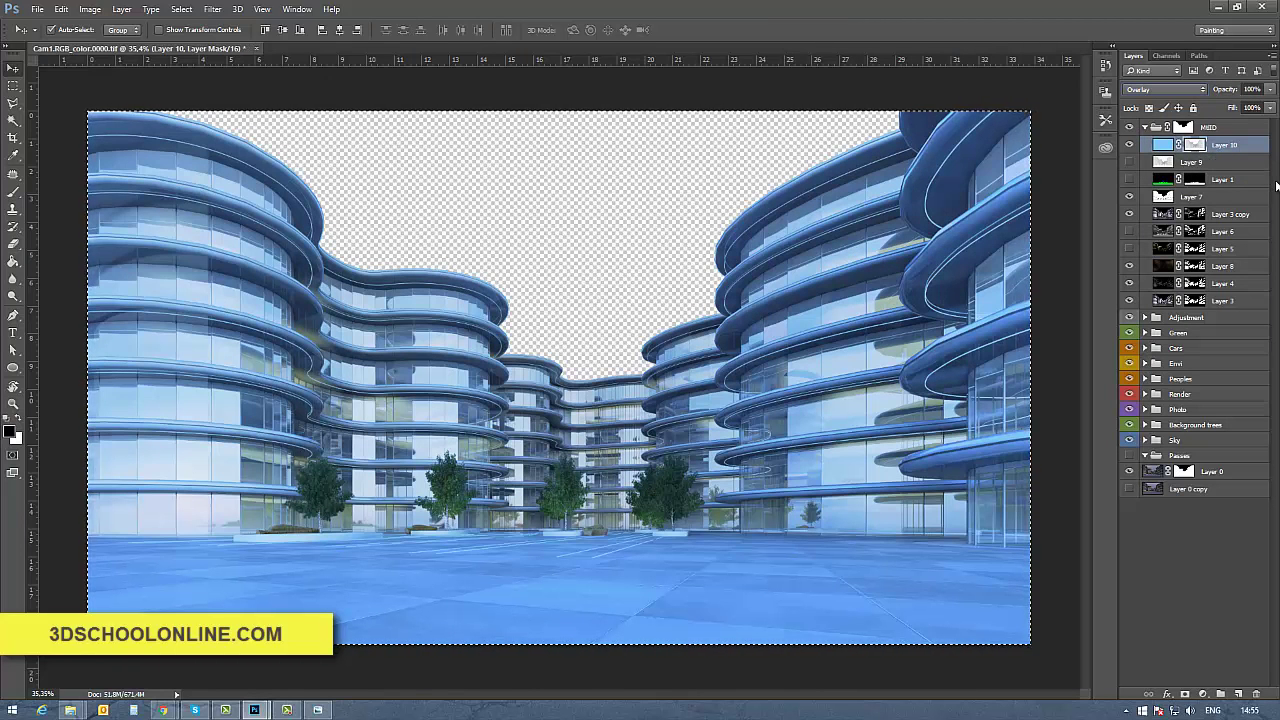
pyautogui.hotkey('ctrl', 'i')
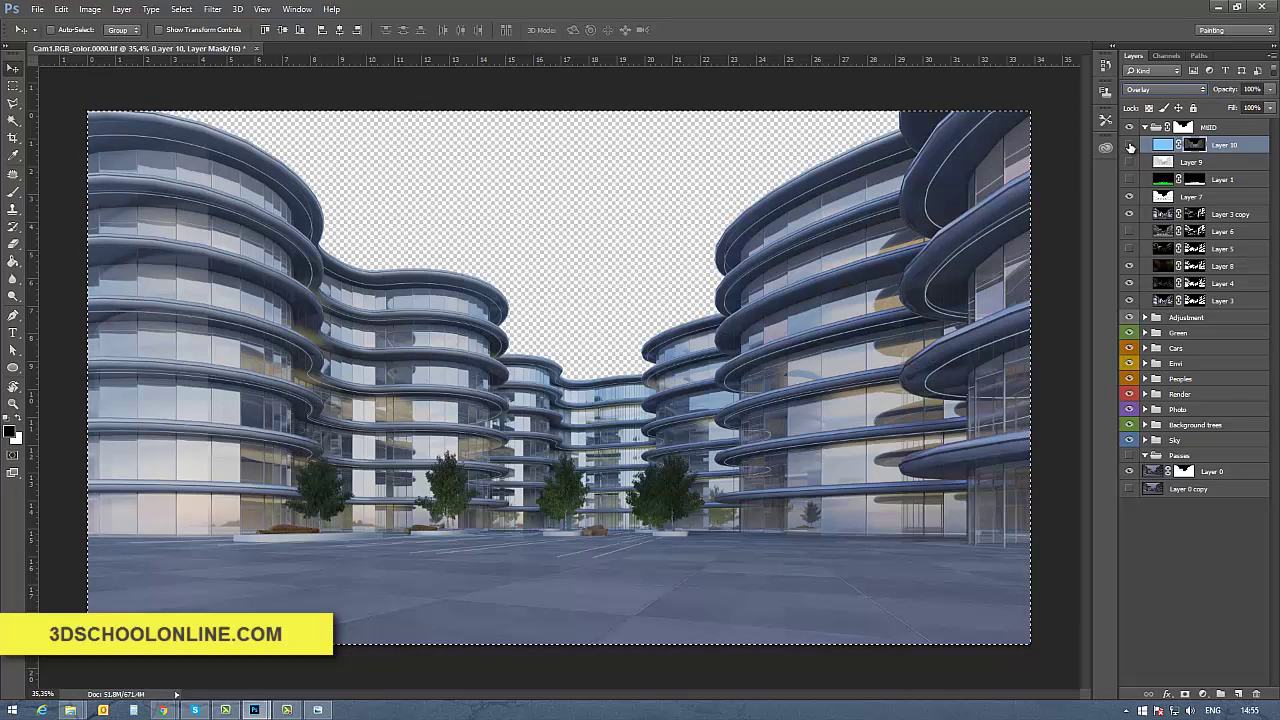
pyautogui.click(1130, 145)
pyautogui.click(1130, 145)
pyautogui.click(1130, 145)
pyautogui.click(1130, 145)
pyautogui.click(1250, 89)
pyautogui.write('88')
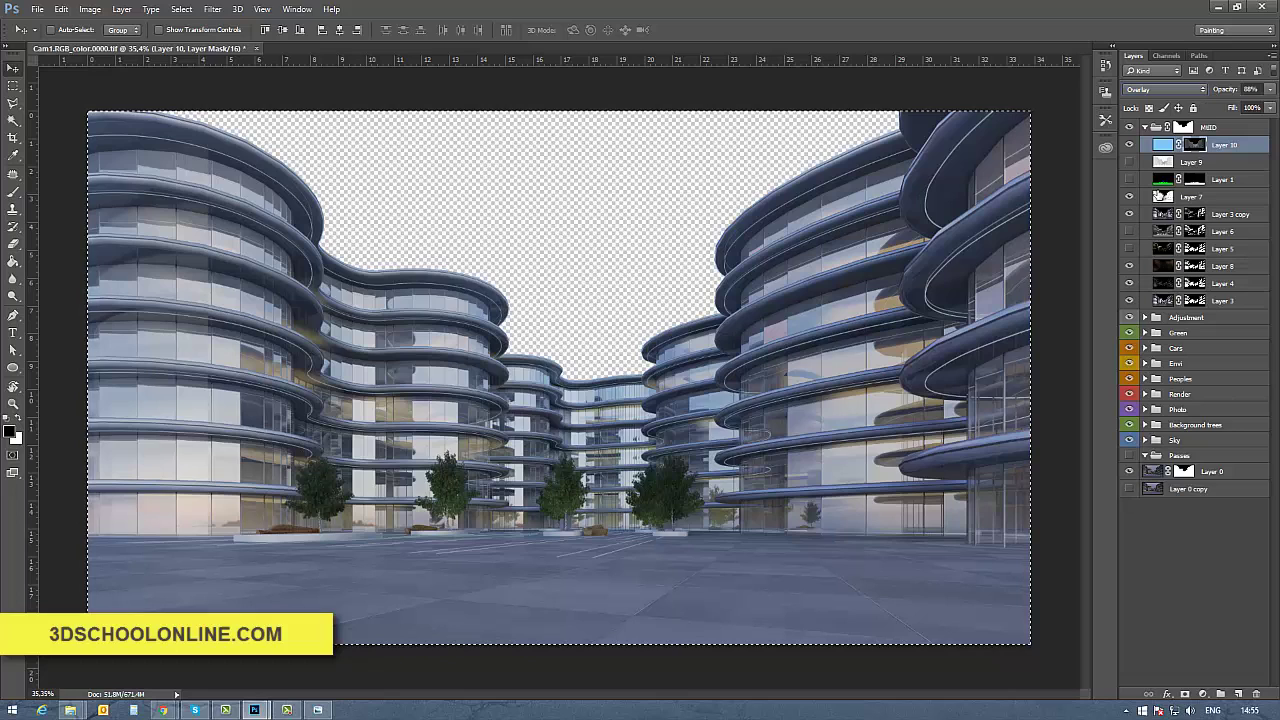
pyautogui.click(1163, 147)
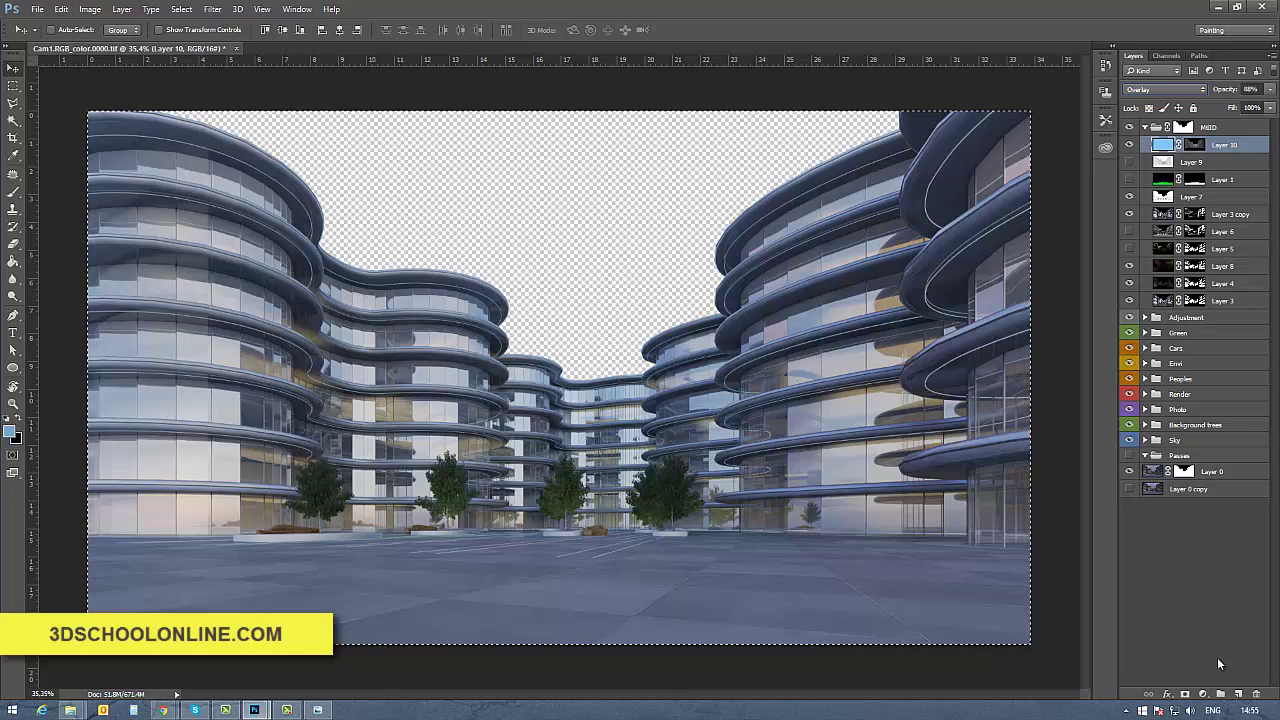
# - Add Layer 11, cancel the accidental Camera Raw filter, and stamp all visible layers into it
pyautogui.click(1238, 693)
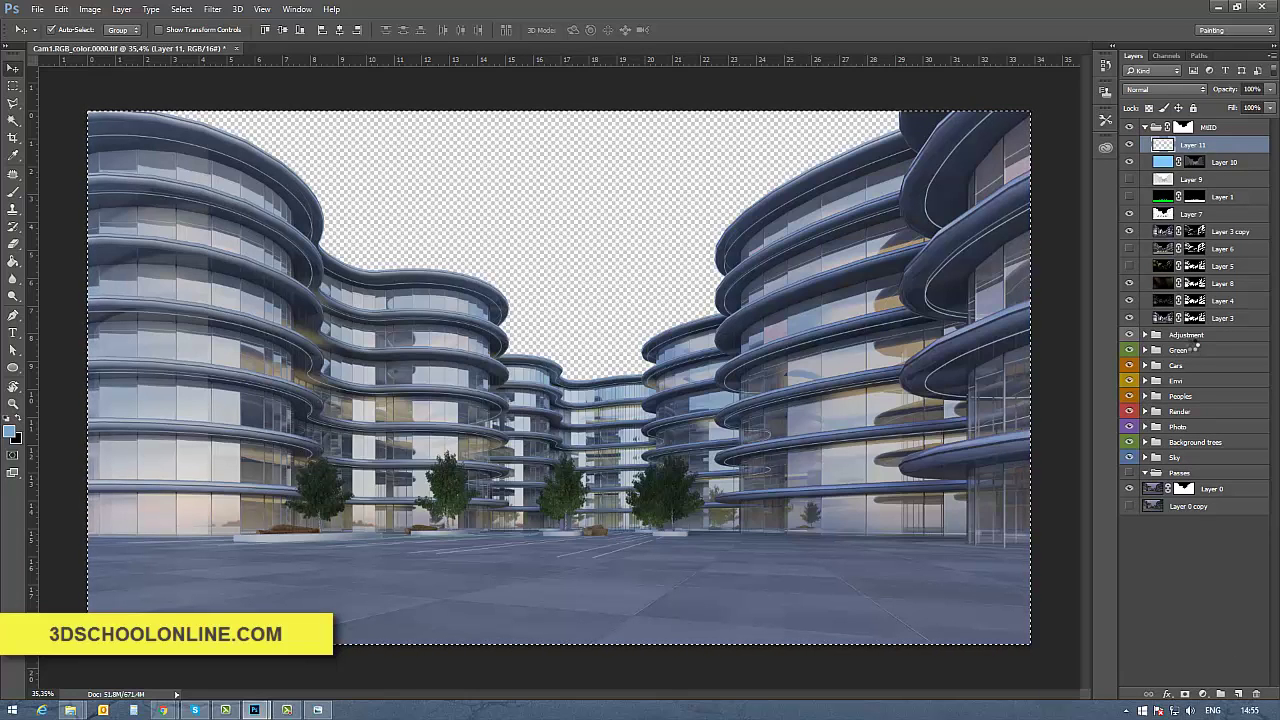
pyautogui.hotkey('ctrl', 'shift', 'a')
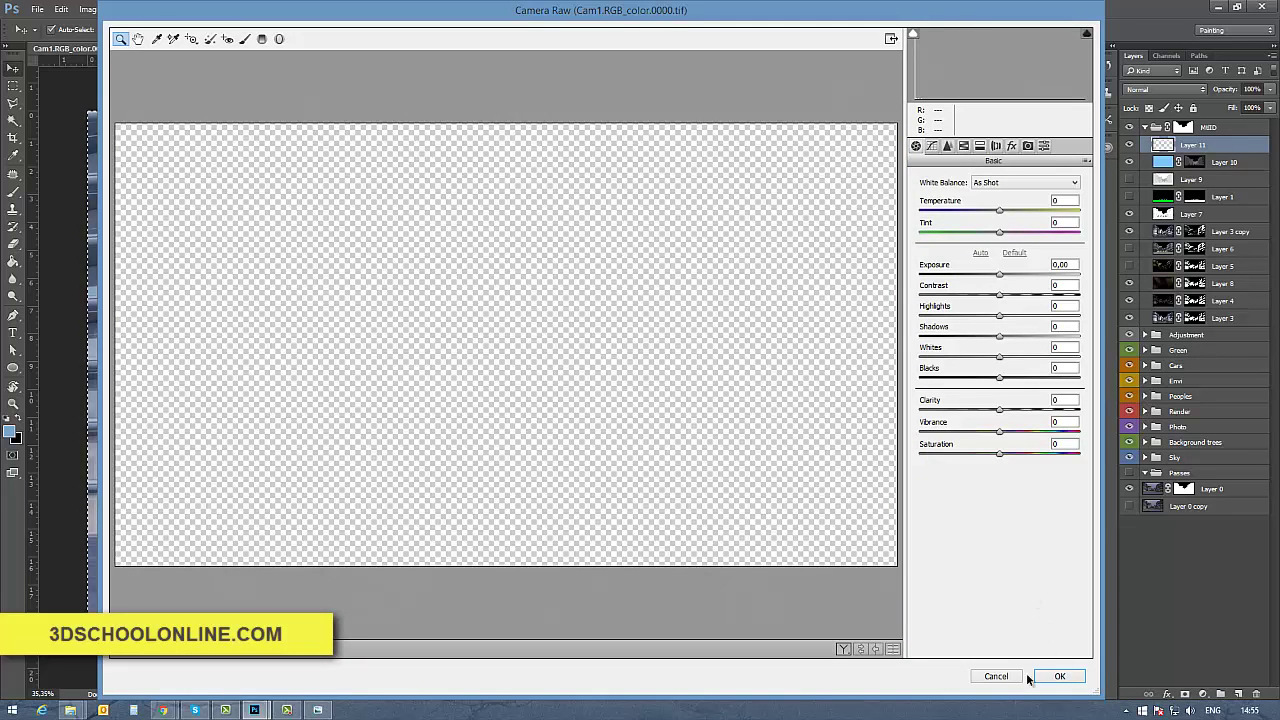
pyautogui.click(1003, 678)
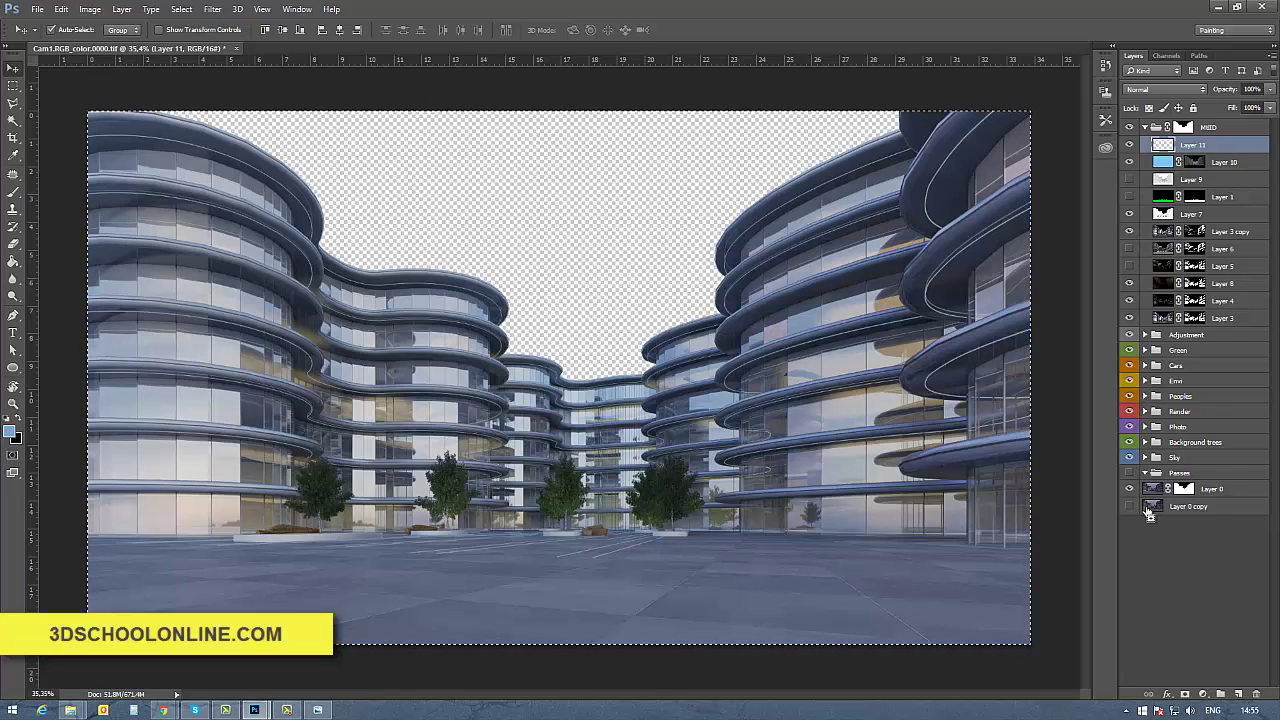
pyautogui.hotkey('ctrl', 'd')
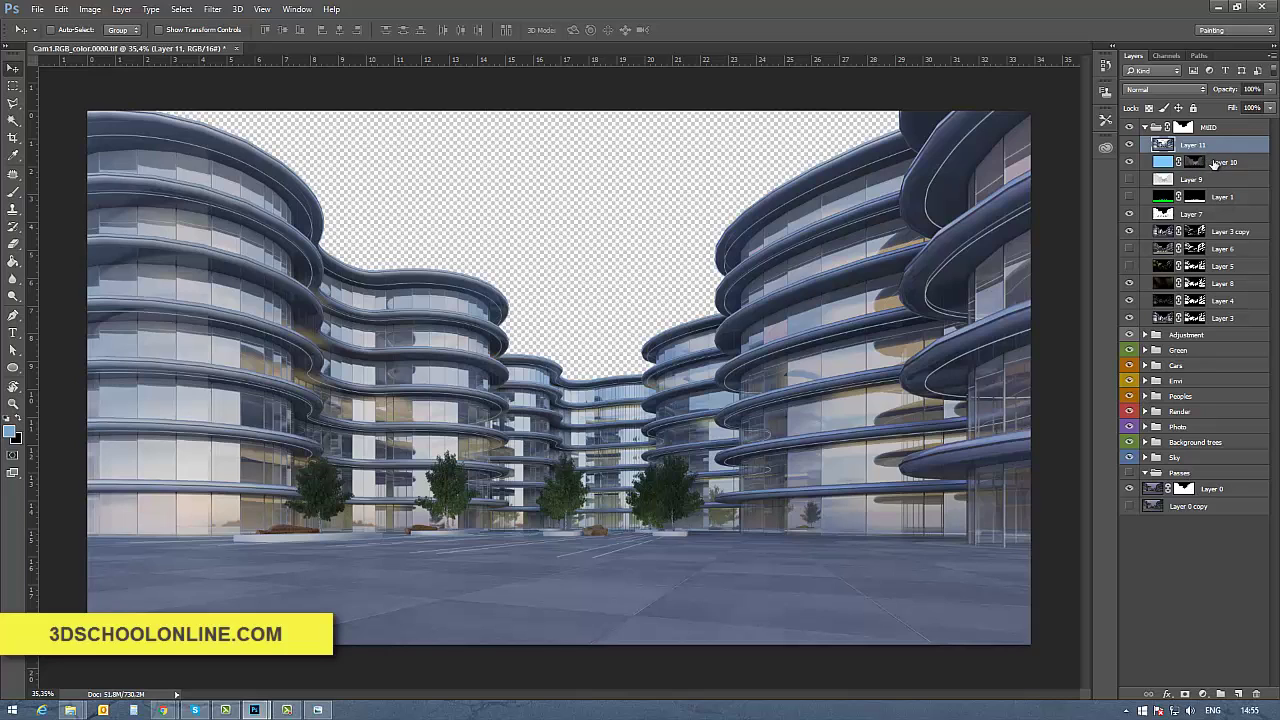
pyautogui.click(1130, 145)
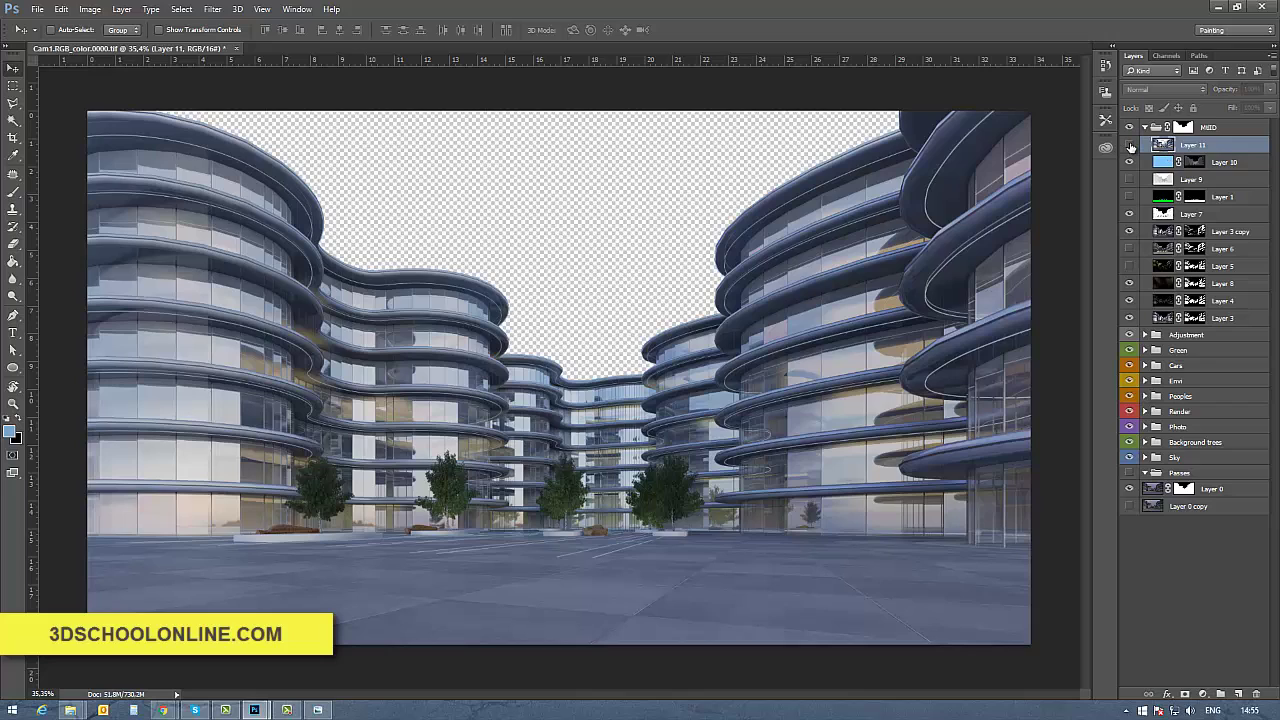
pyautogui.click(1130, 145)
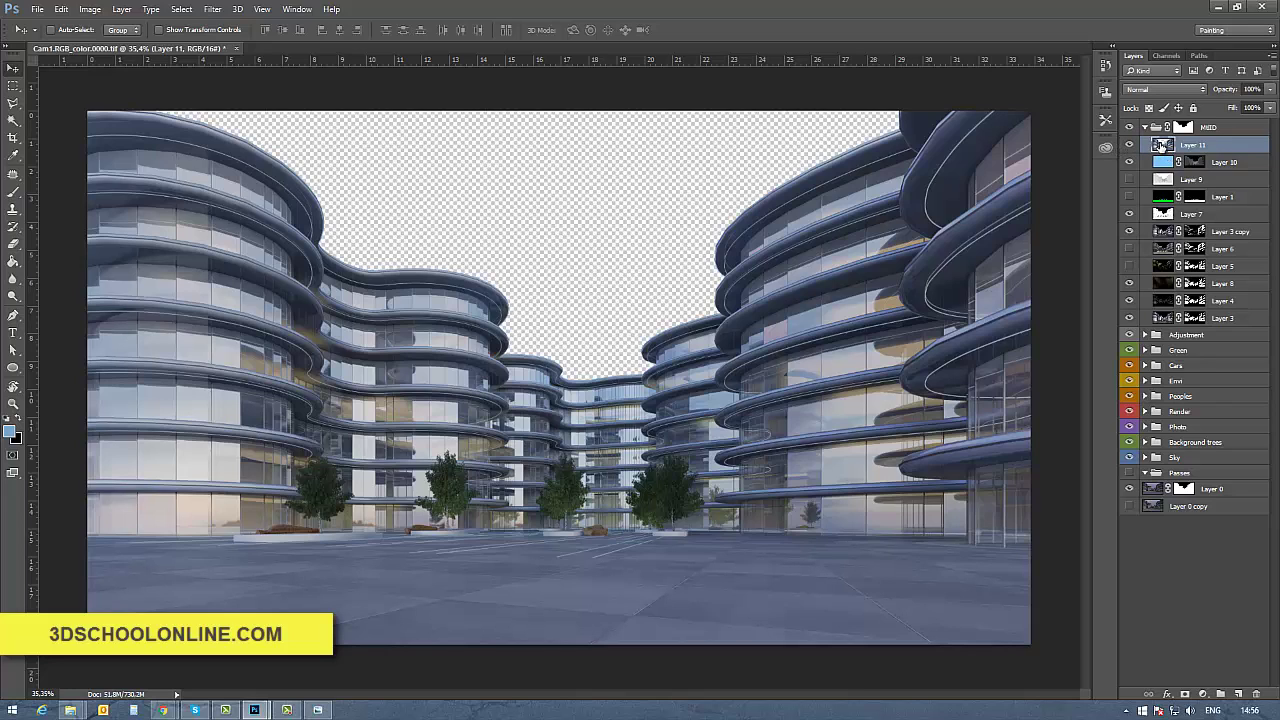
# - Create a new Alpha 2 channel in the Channels panel
pyautogui.click(1166, 56)
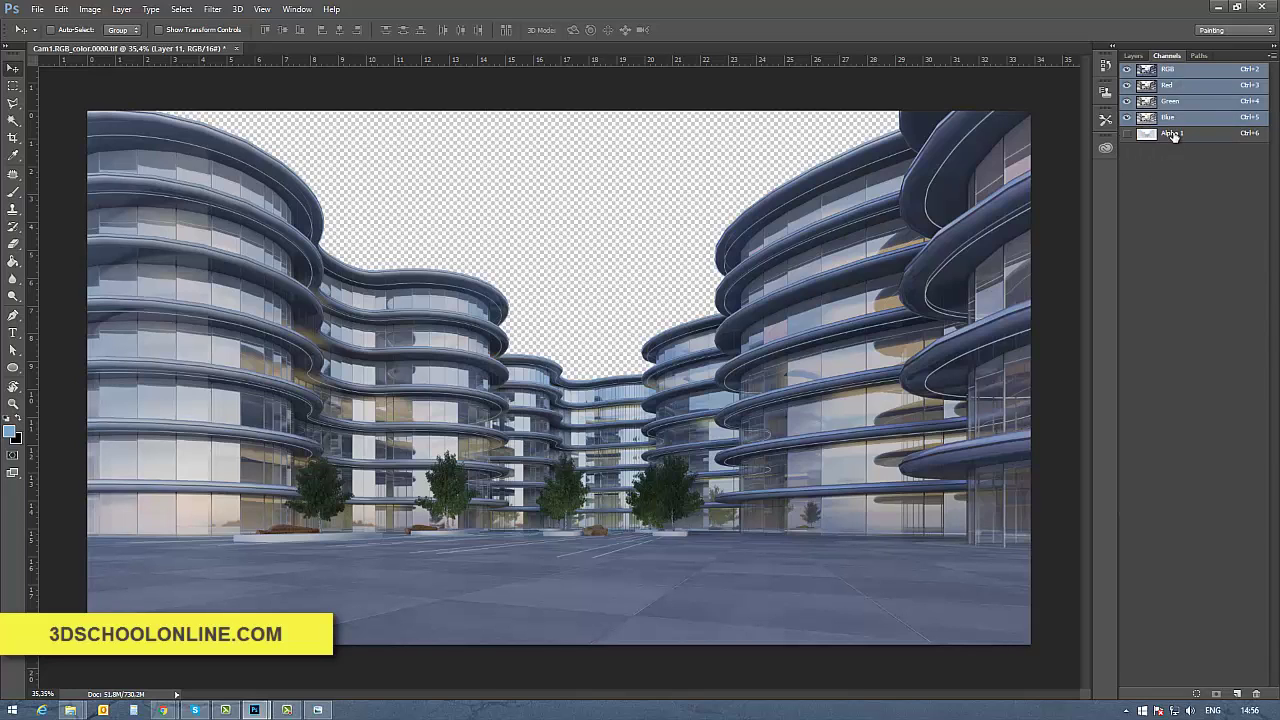
pyautogui.click(1237, 690)
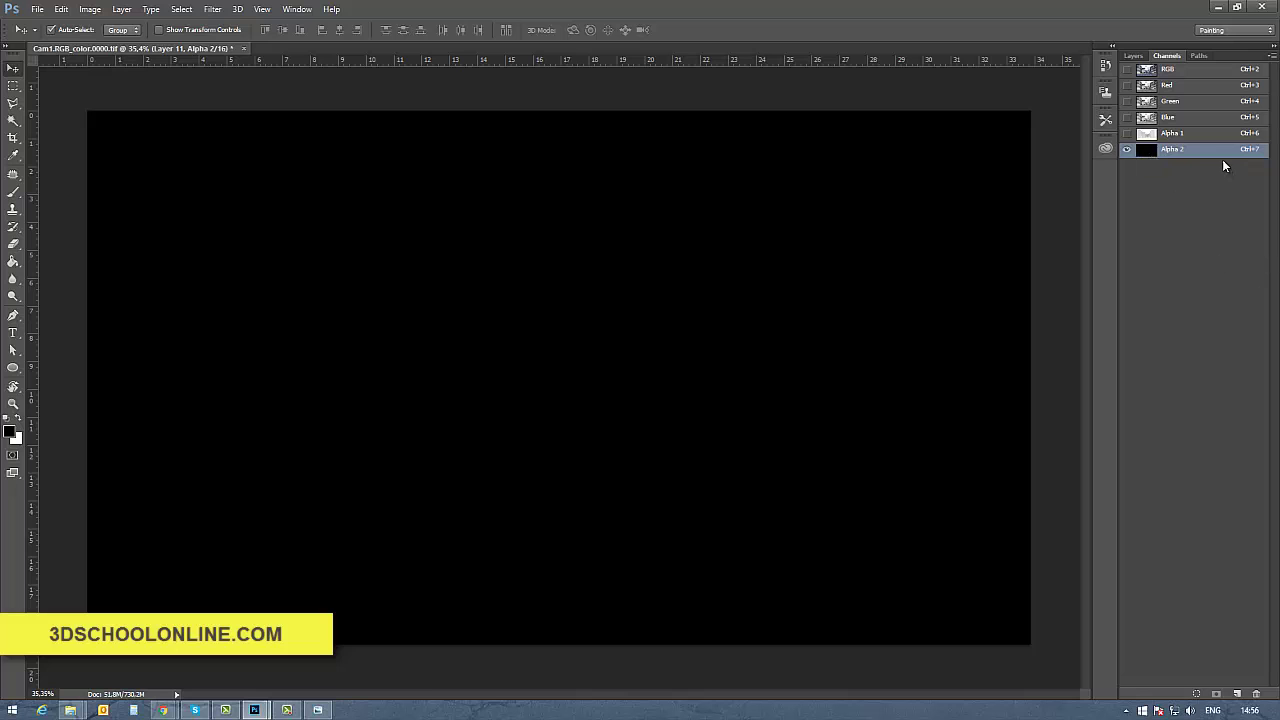
pyautogui.hotkey('ctrl', 'v')
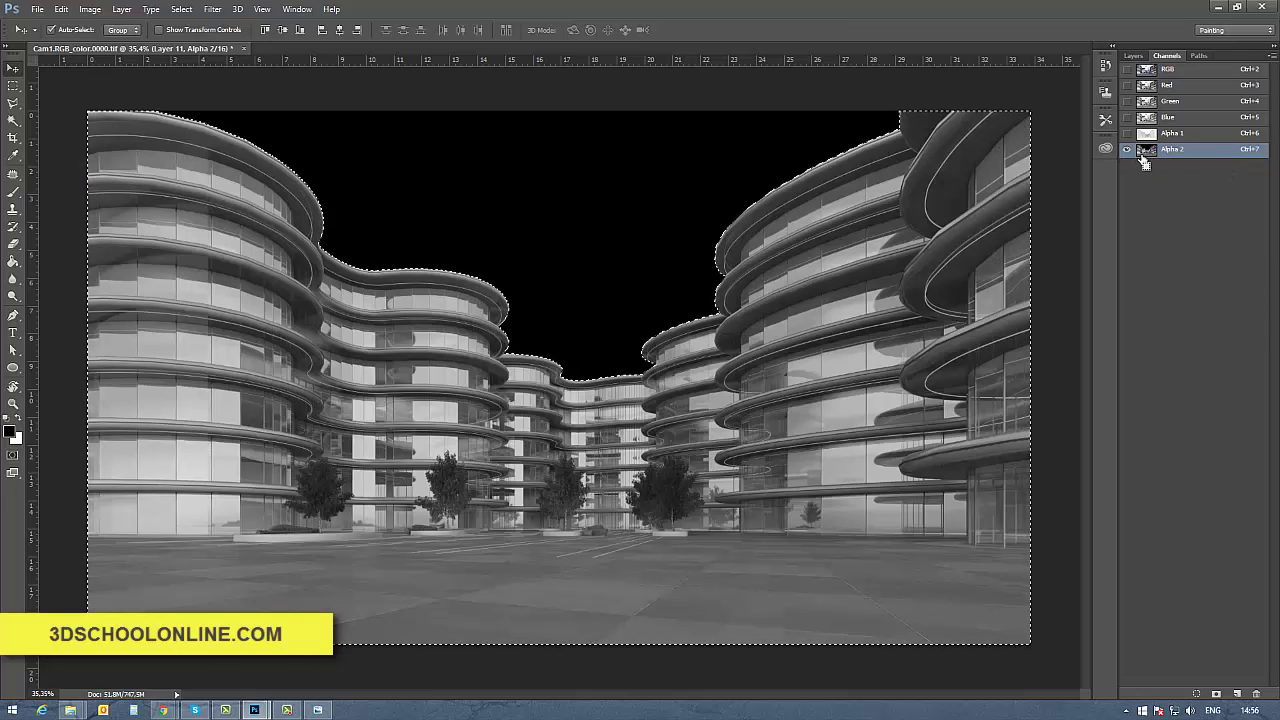
# - Copy Layer 9's depth map into Alpha 2, then hide Layer 9 and select Layer 11
pyautogui.click(1140, 57)
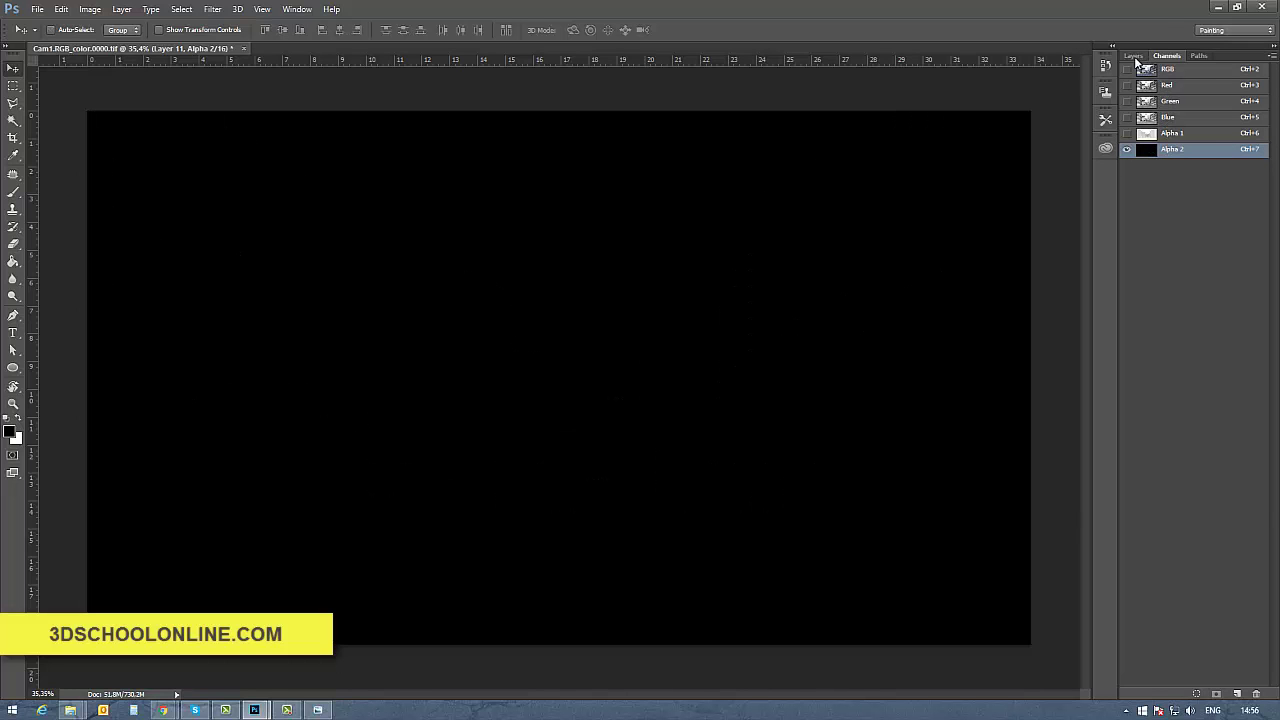
pyautogui.click(1129, 180)
pyautogui.click(1162, 180)
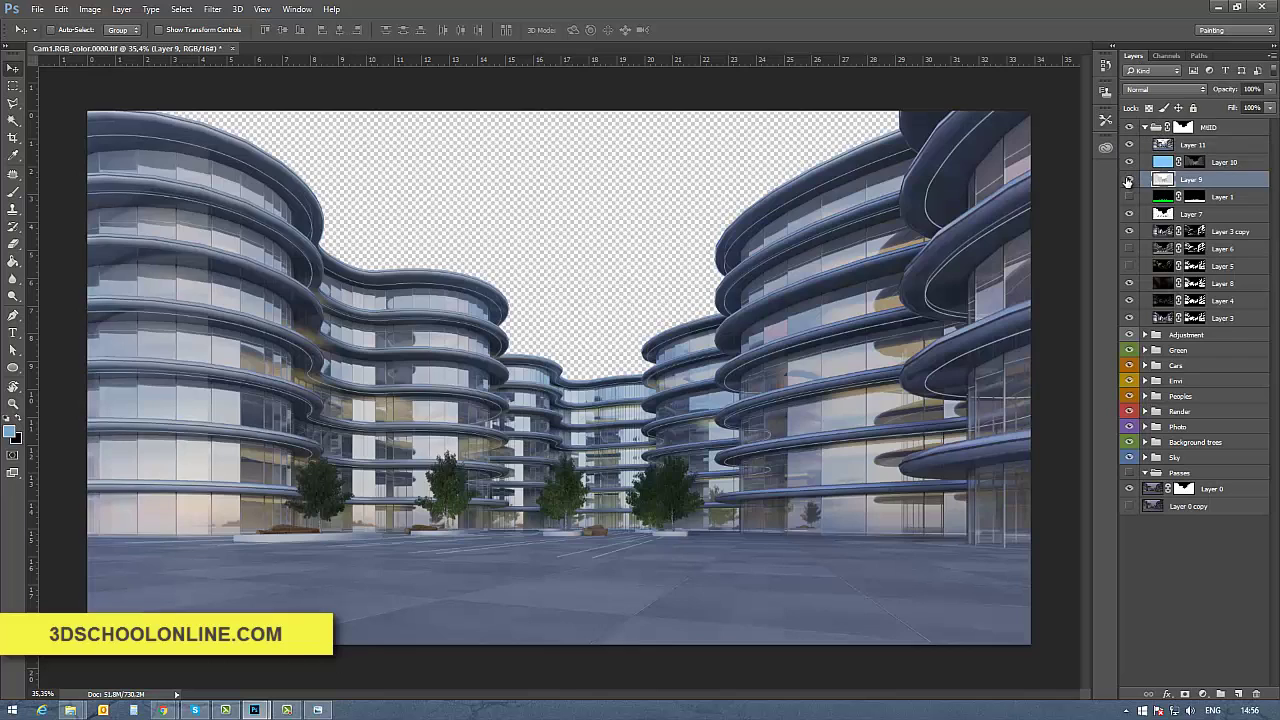
pyautogui.hotkey('ctrl', 'a')
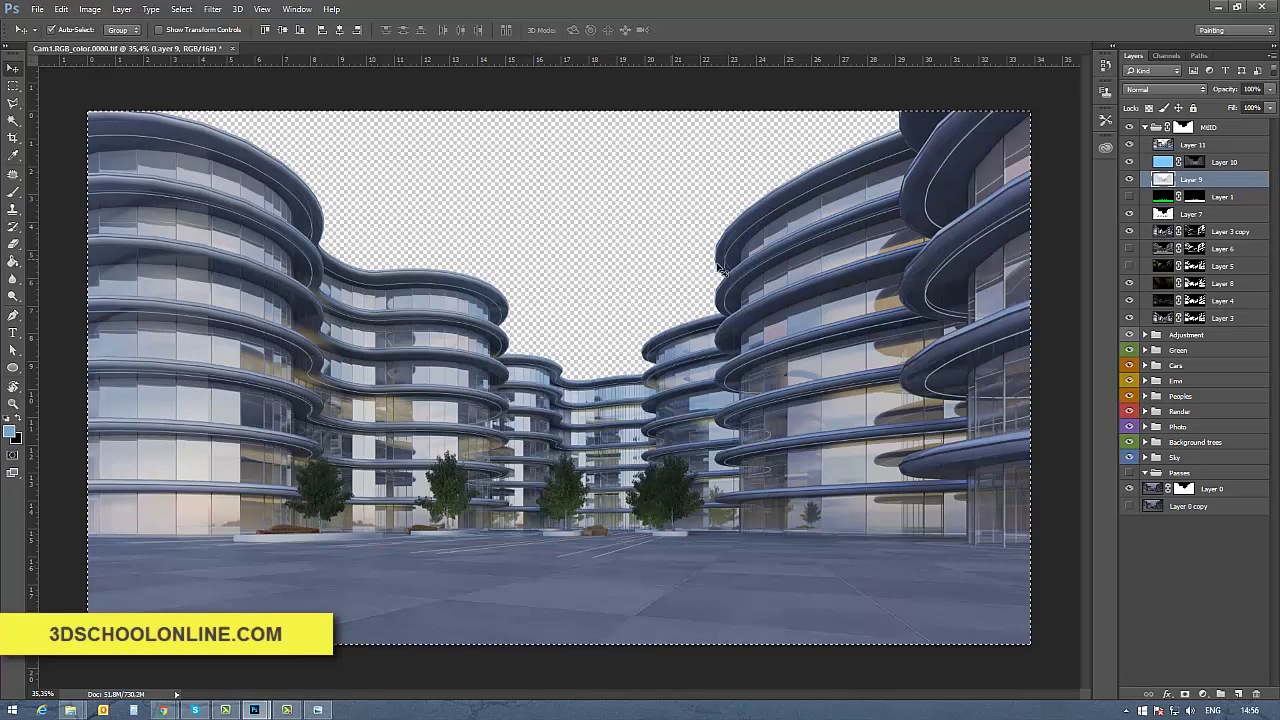
pyautogui.click(1166, 57)
pyautogui.click(1152, 150)
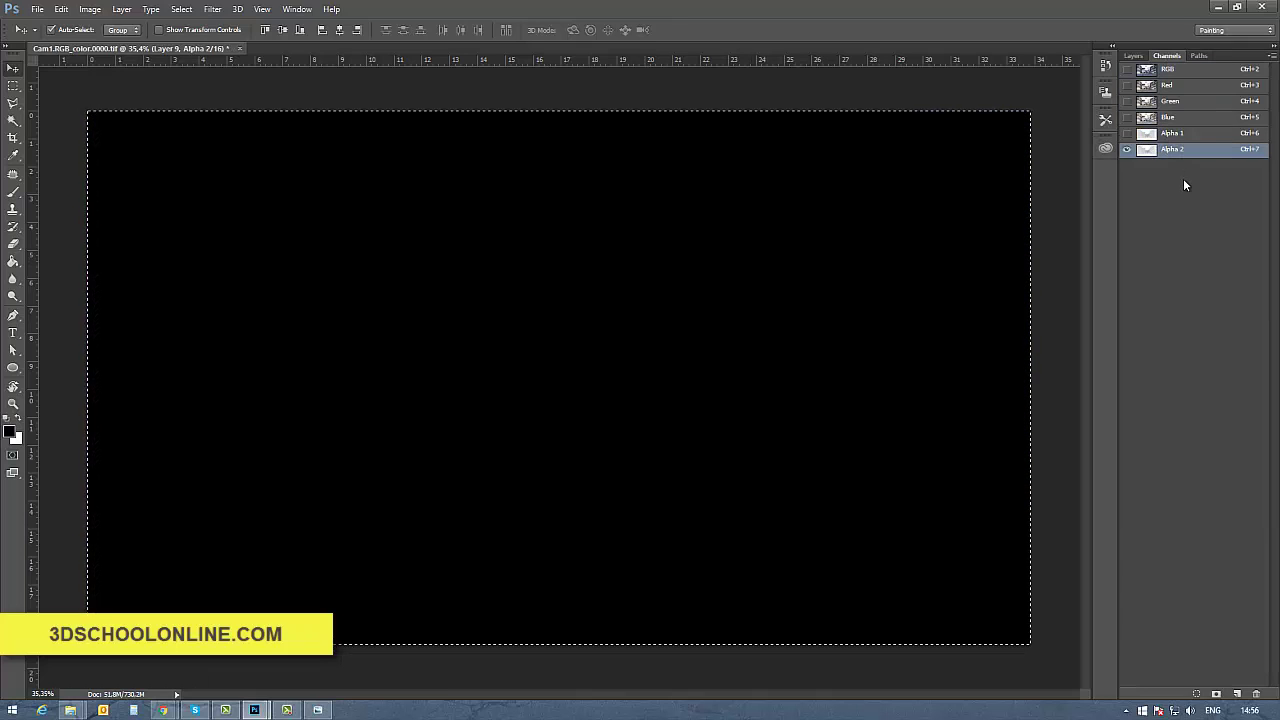
pyautogui.hotkey('ctrl', 'v')
pyautogui.click(1131, 56)
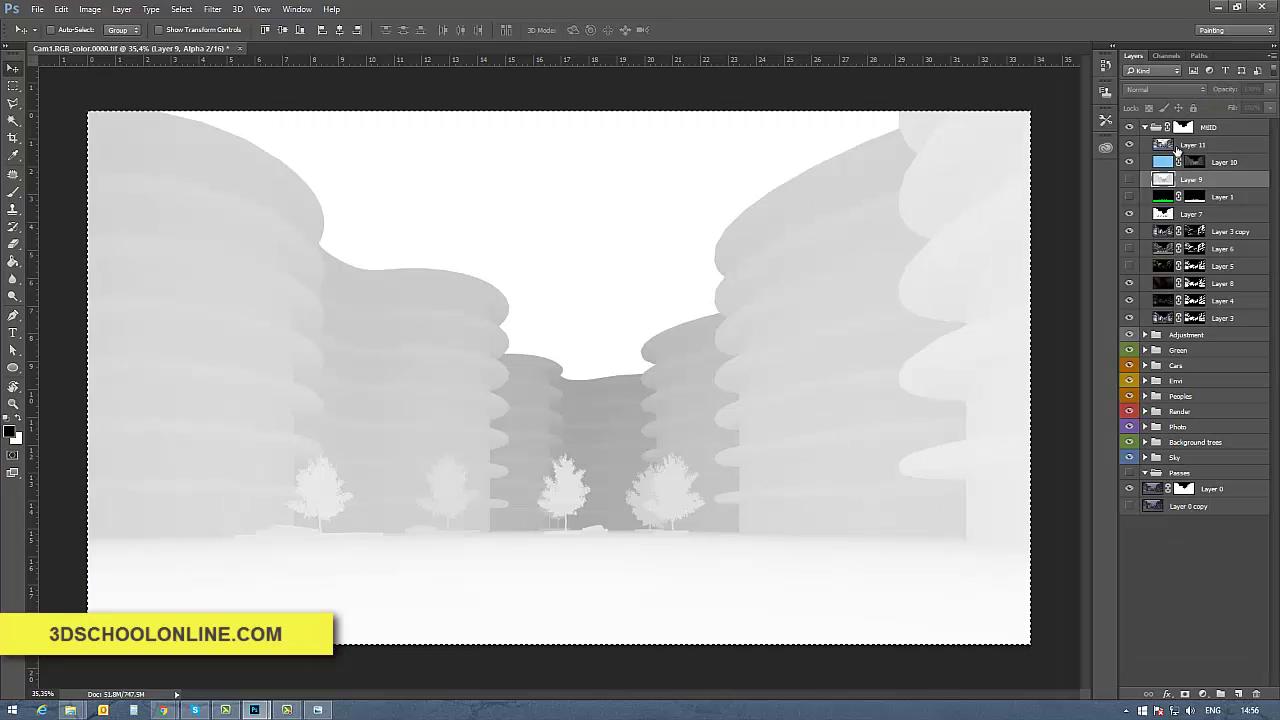
pyautogui.click(1130, 180)
pyautogui.click(1166, 150)
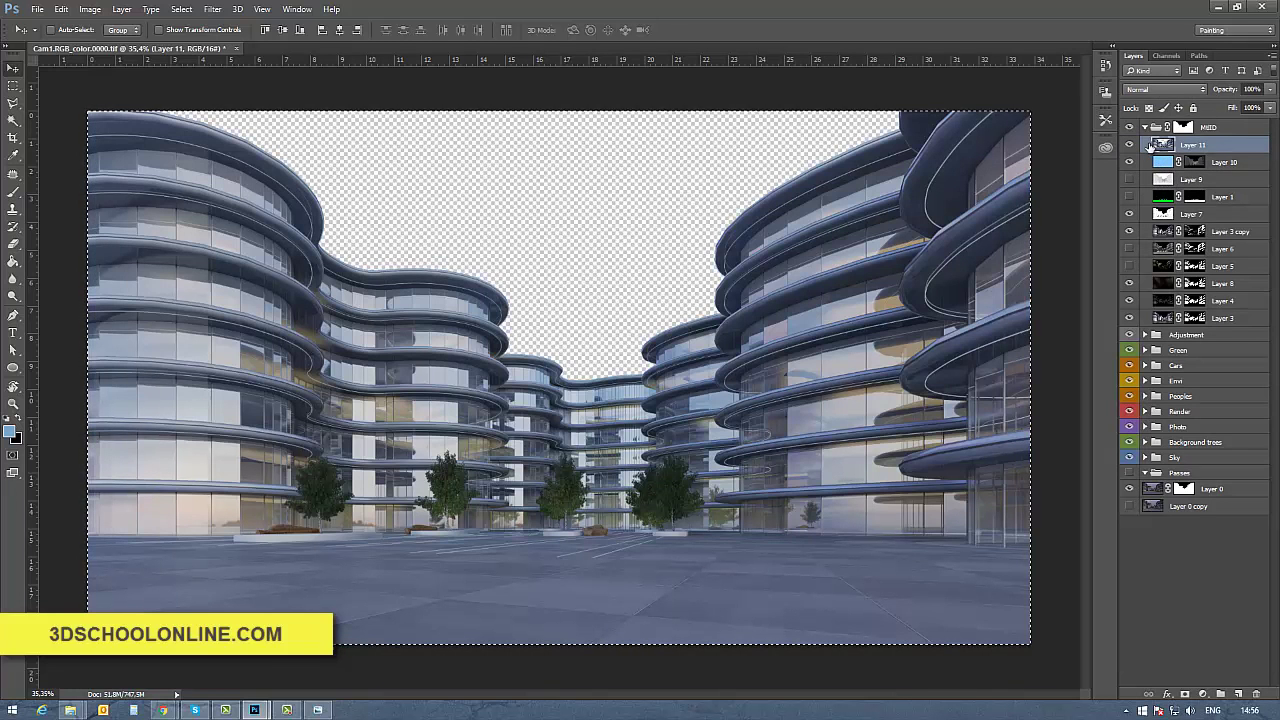
# - Open the Gaussian Blur filter and cancel it without applying
pyautogui.click(213, 10)
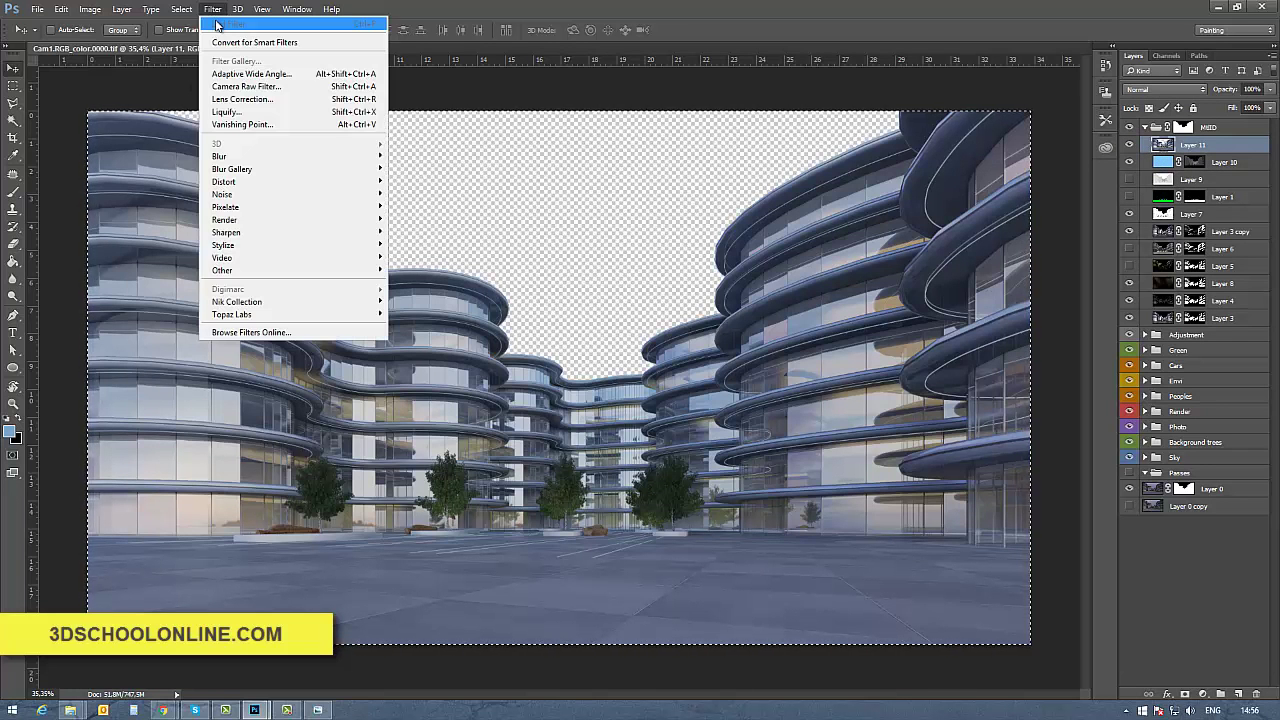
pyautogui.moveTo(290, 156)
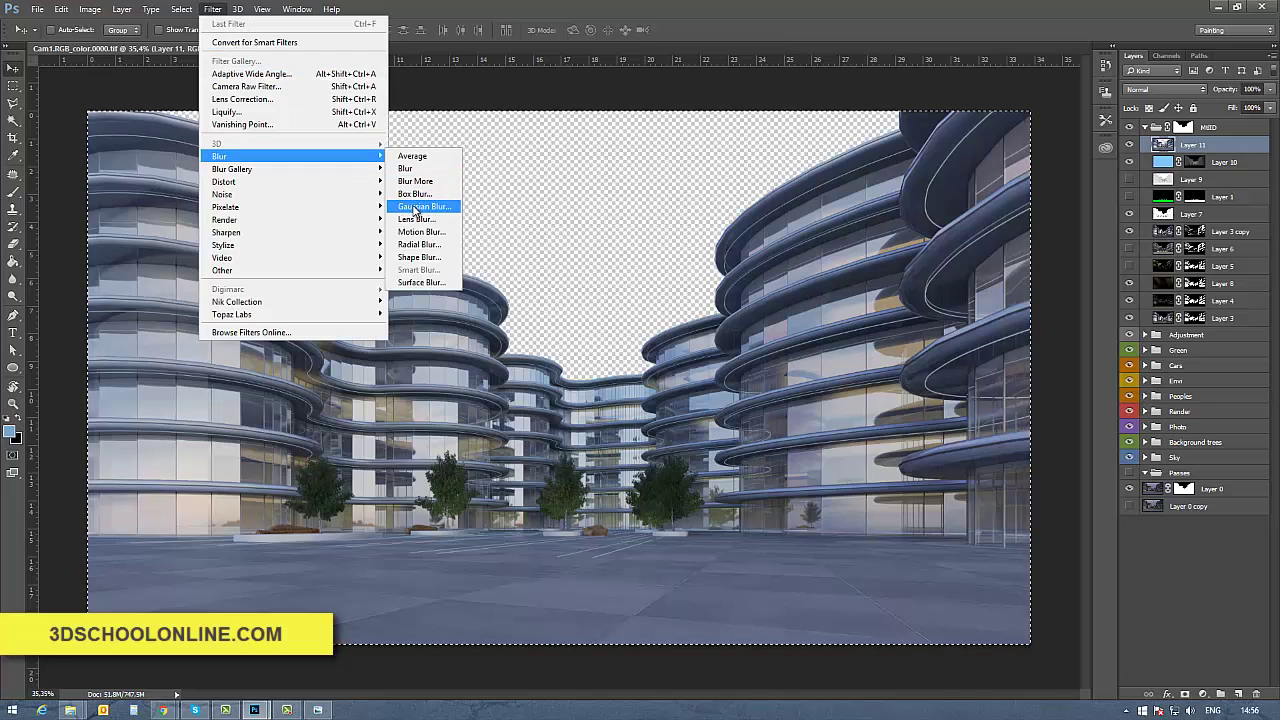
pyautogui.click(416, 206)
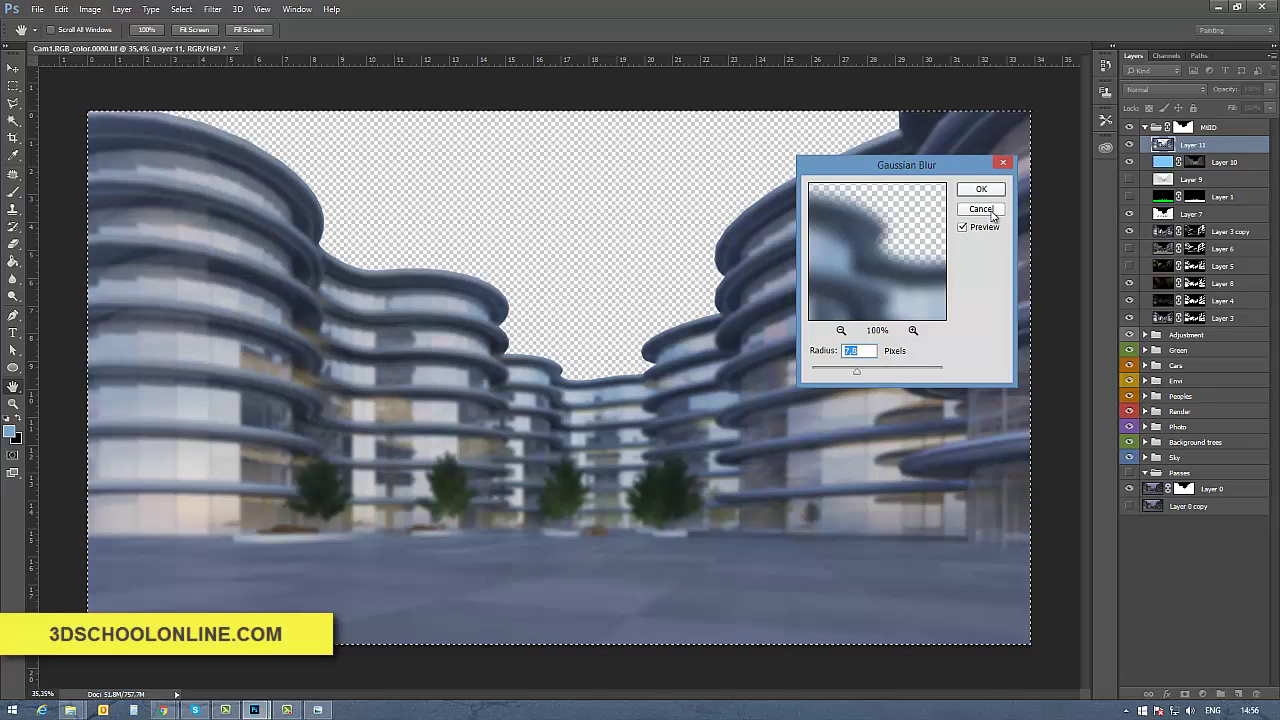
pyautogui.click(980, 209)
# - Try the Motion Blur filter, cancel it unapplied, and bring the blur filter list back up
pyautogui.click(213, 9)
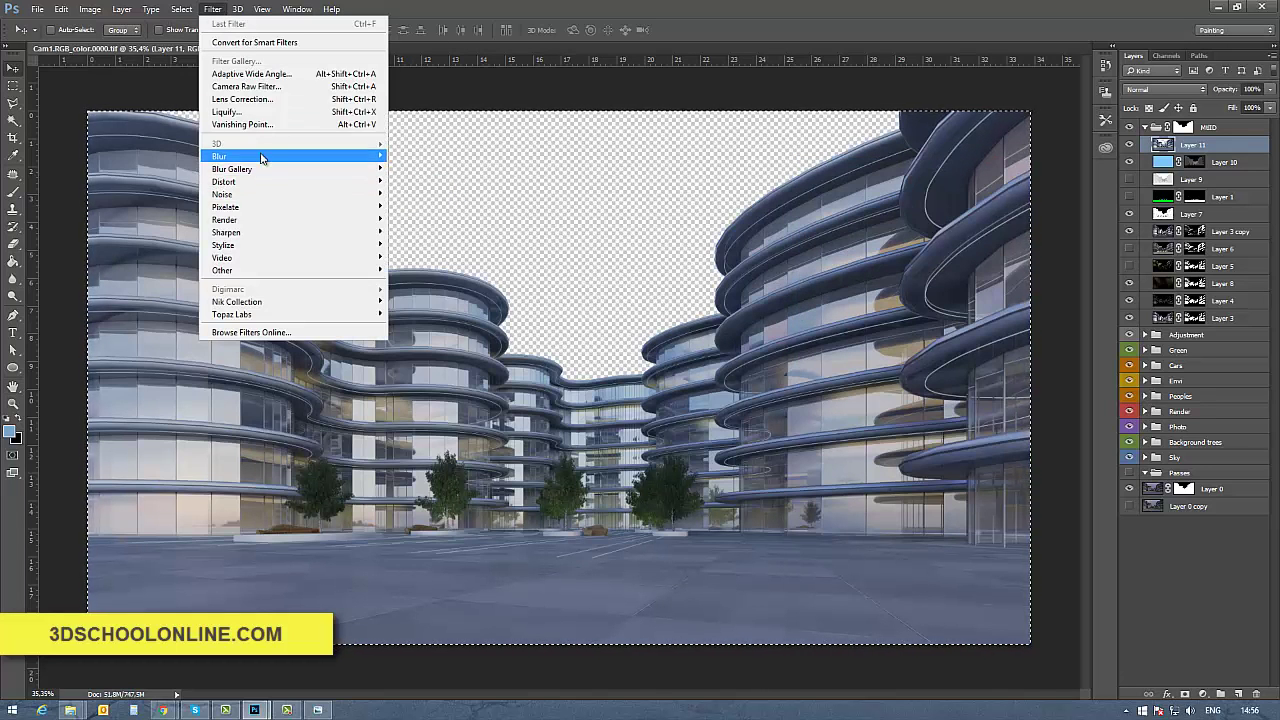
pyautogui.moveTo(261, 158)
pyautogui.click(425, 234)
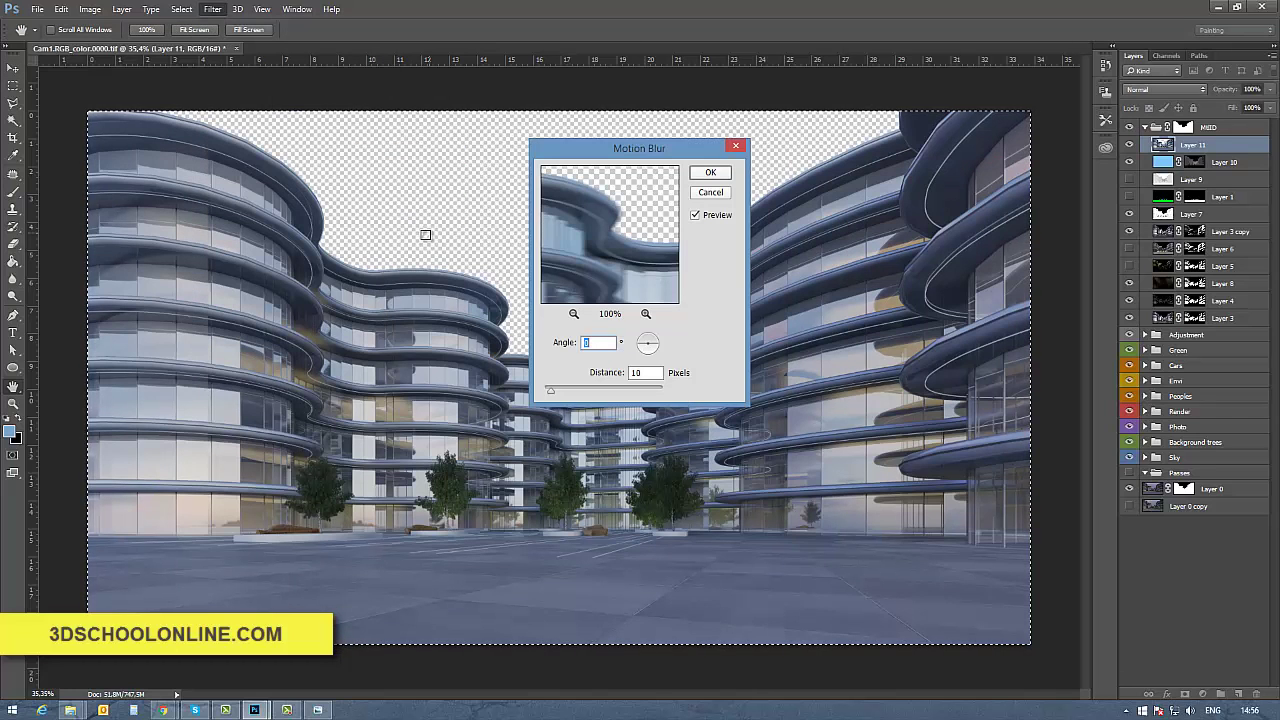
pyautogui.click(716, 195)
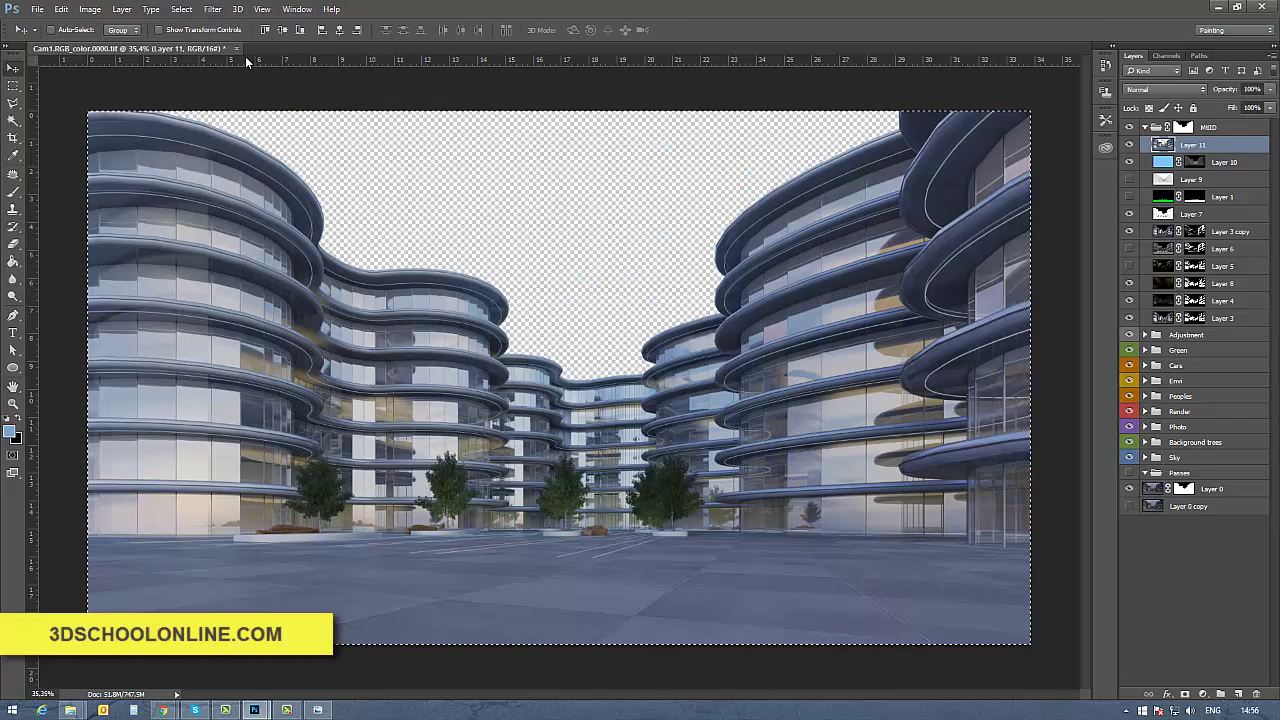
pyautogui.click(213, 9)
# - Set the marquee feather to 0 px, accept the range warning, and select Layer 9
pyautogui.moveTo(236, 158)
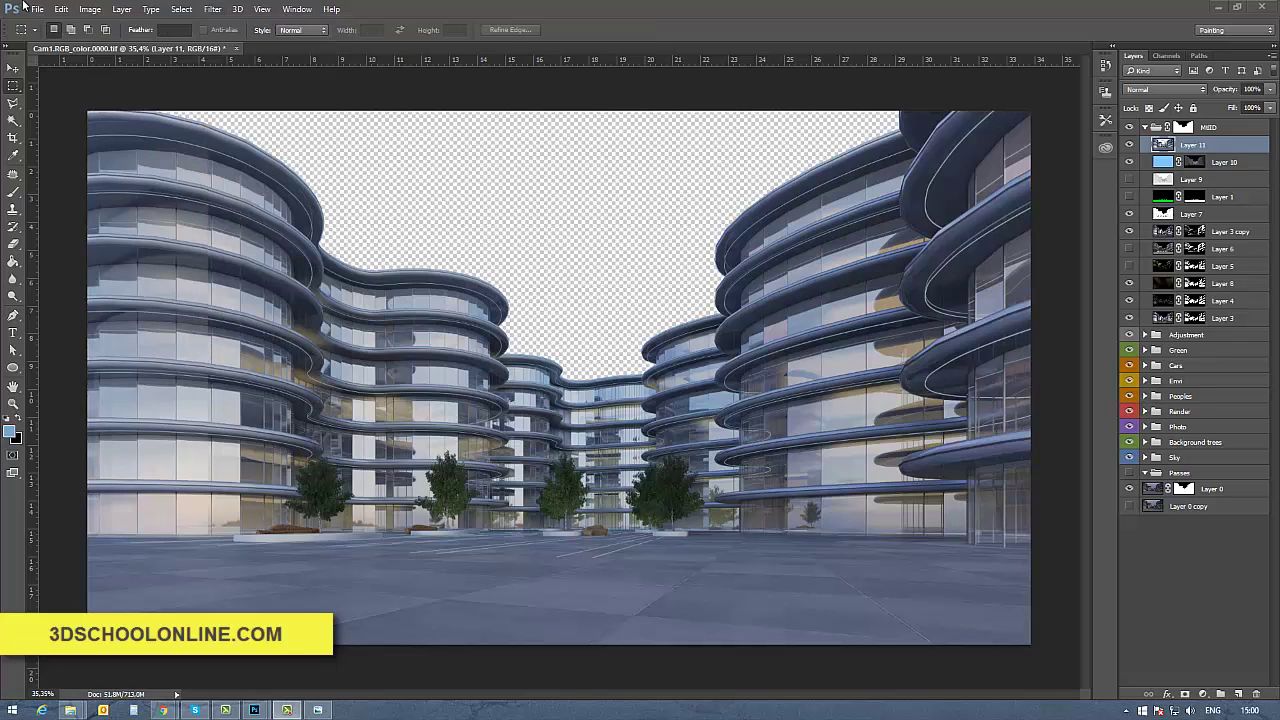
pyautogui.press('Return')
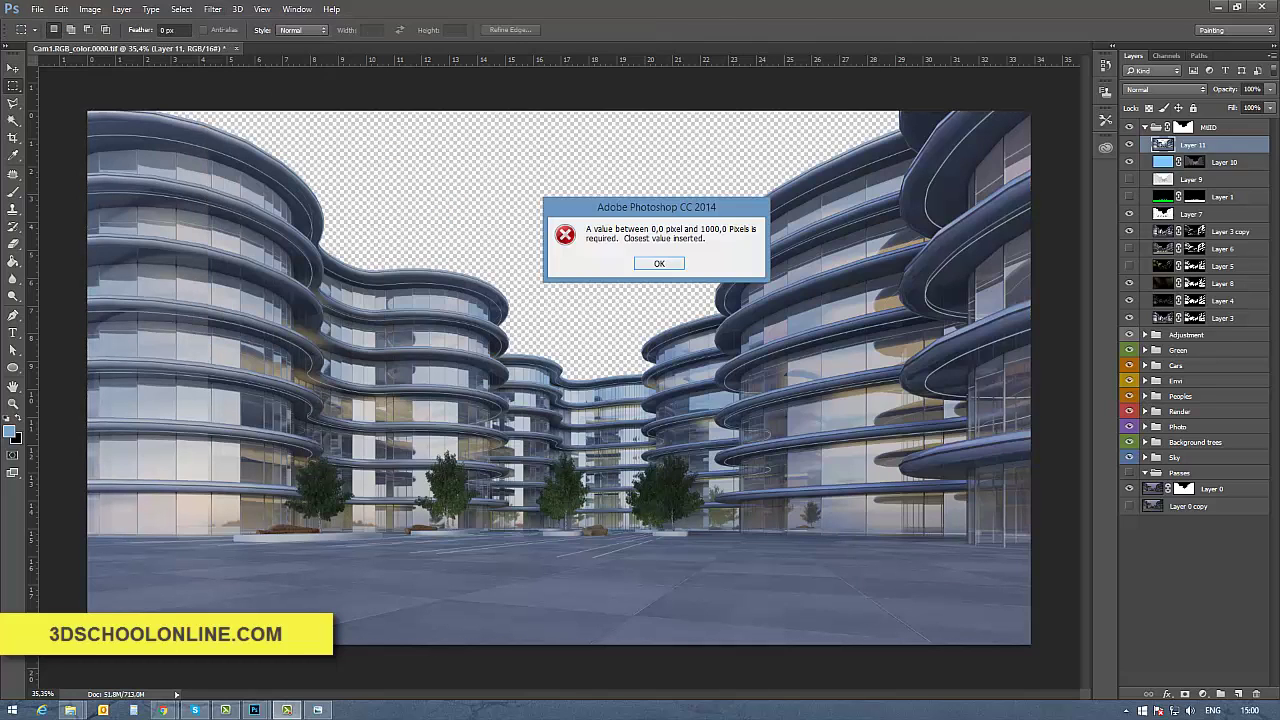
pyautogui.press('Return')
pyautogui.click(1190, 179)
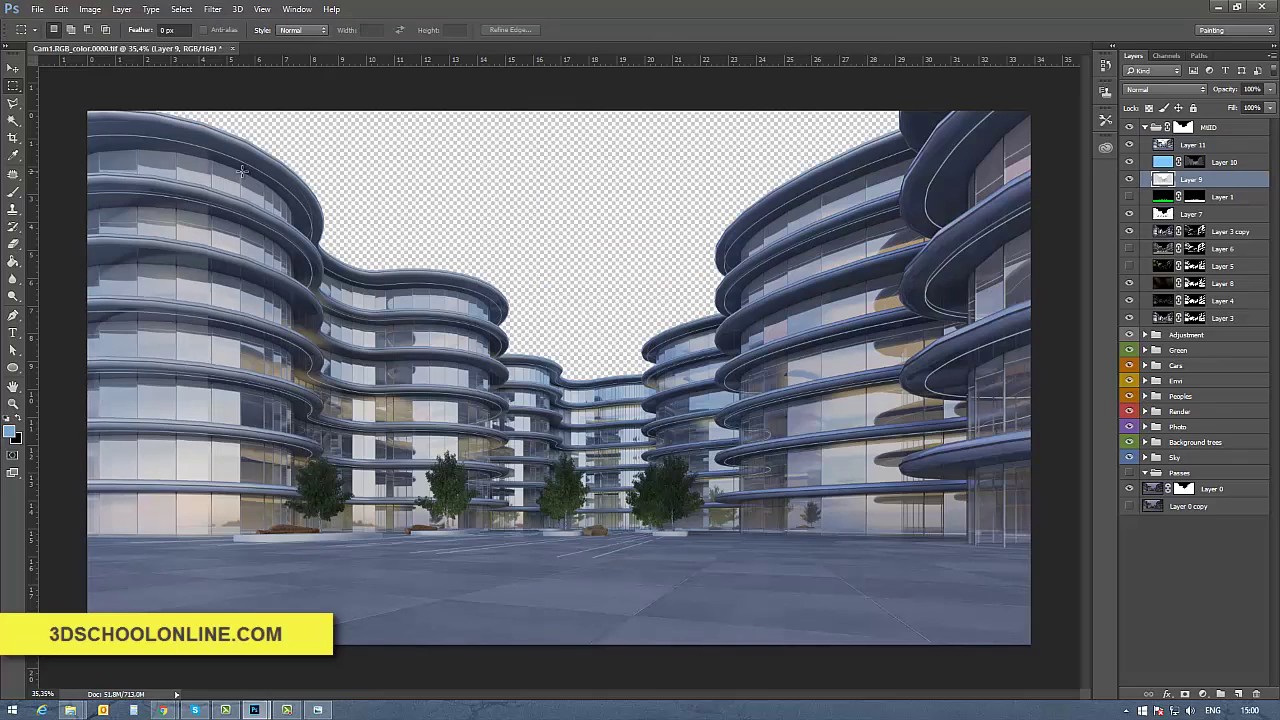
# - Make Layer 11 active and paste the depth pass into the empty Alpha 2 channel
pyautogui.click(1188, 145)
pyautogui.click(1167, 56)
pyautogui.click(1172, 134)
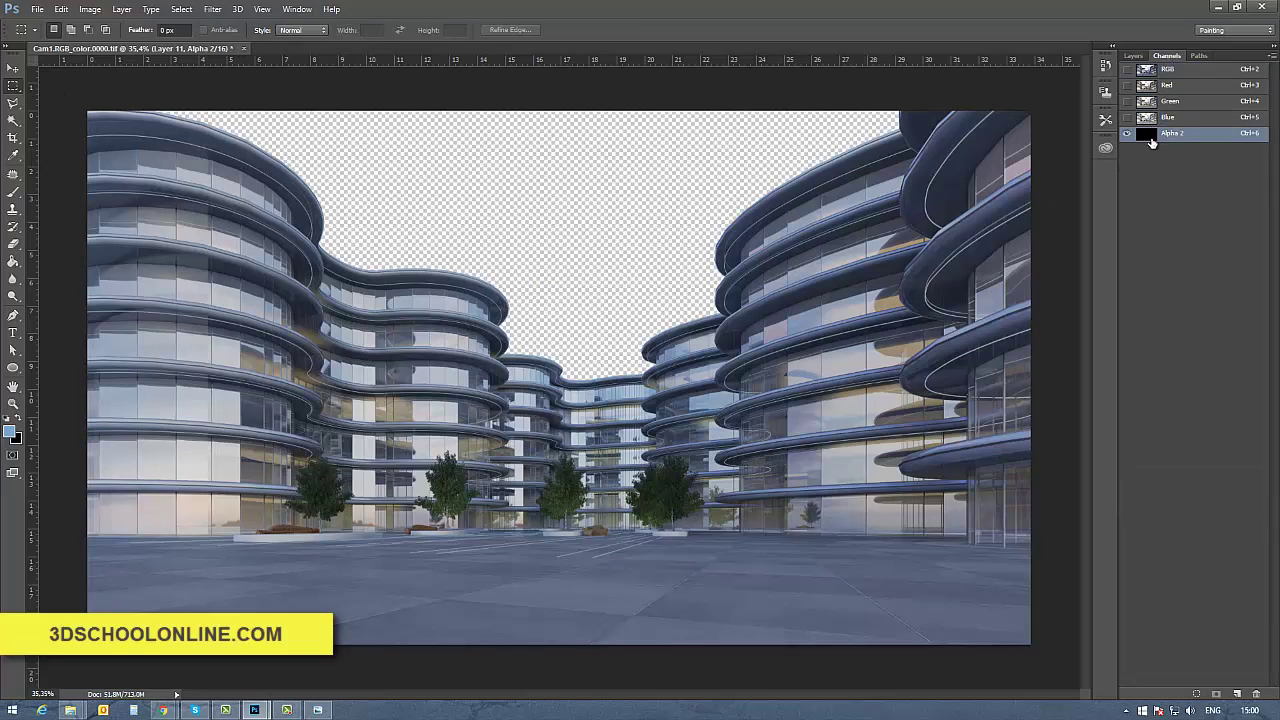
pyautogui.hotkey('ctrl', 'v')
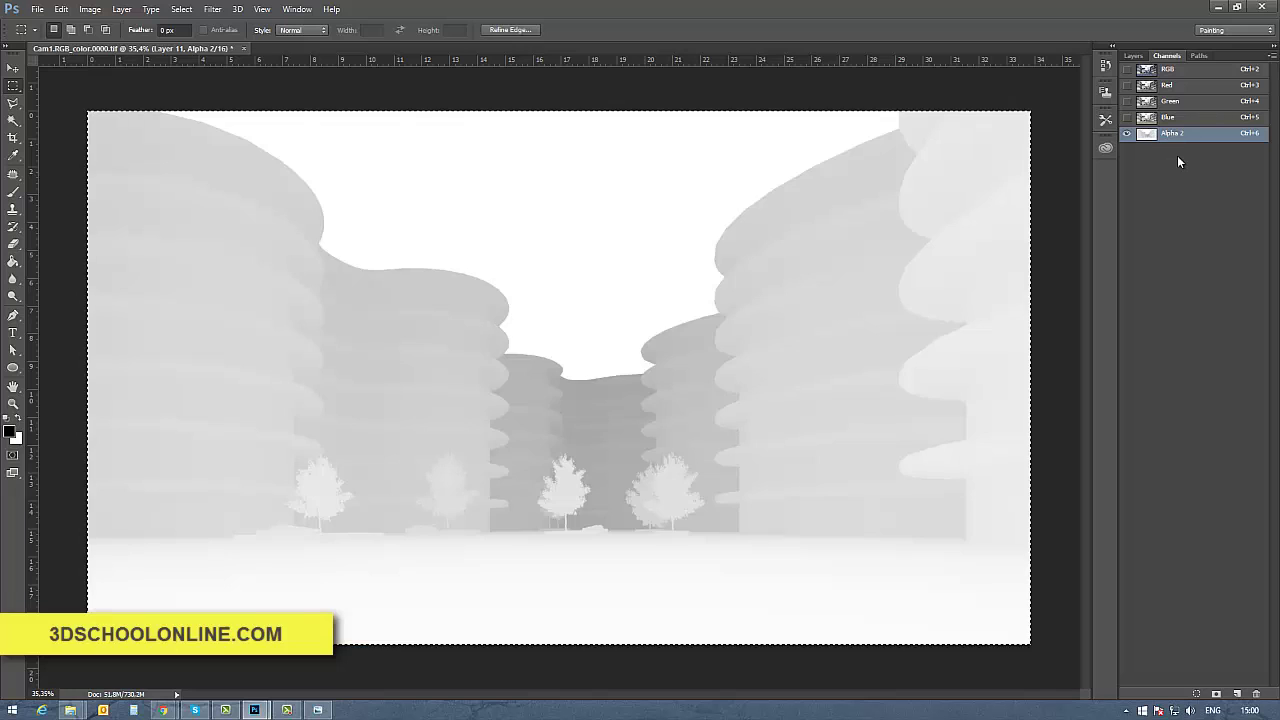
# - Rename Alpha 2 to 'Zdepth', return to RGB and Layers, and briefly toggle the depth layer
pyautogui.doubleClick(1172, 134)
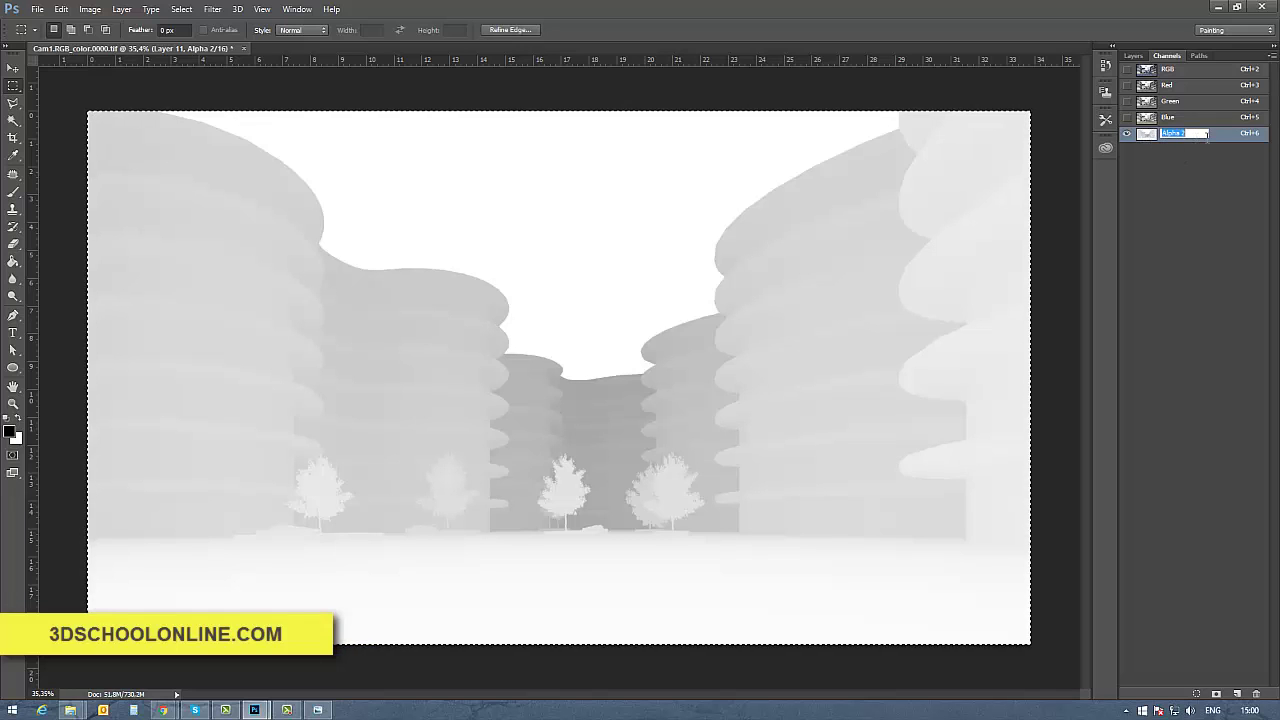
pyautogui.write('Zdepth')
pyautogui.press('Return')
pyautogui.click(1167, 69)
pyautogui.click(1133, 56)
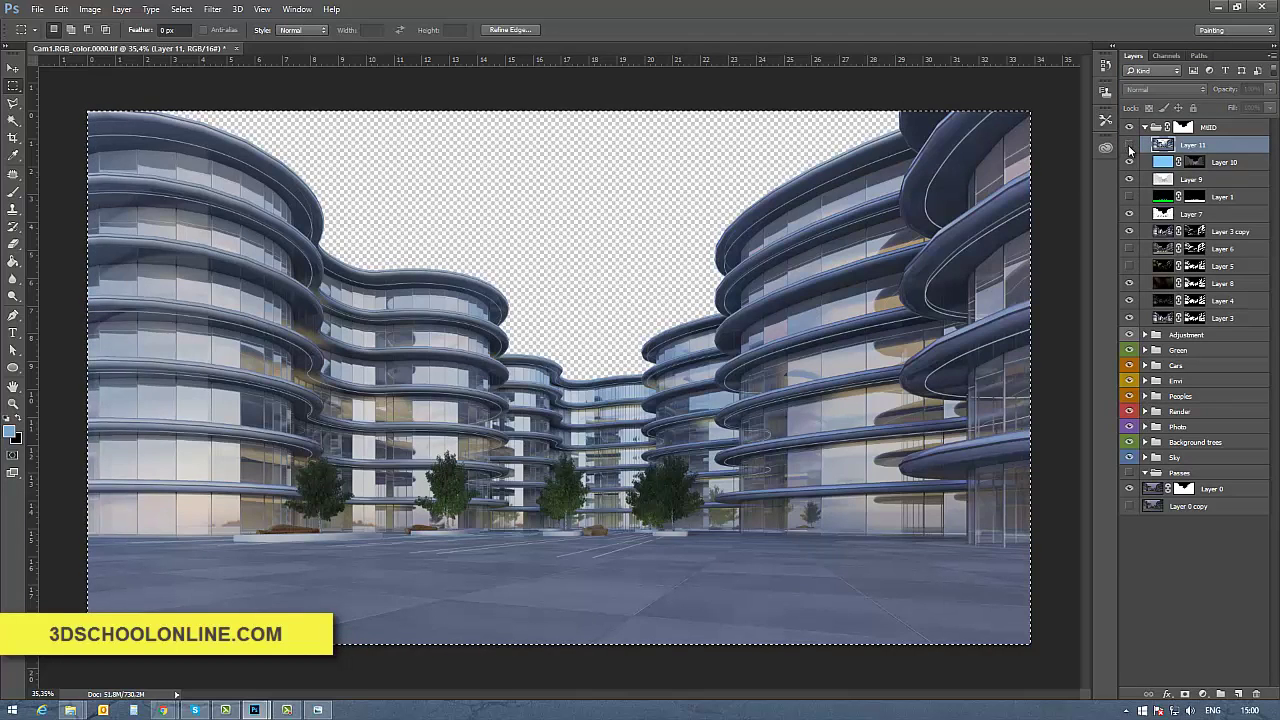
pyautogui.click(1130, 148)
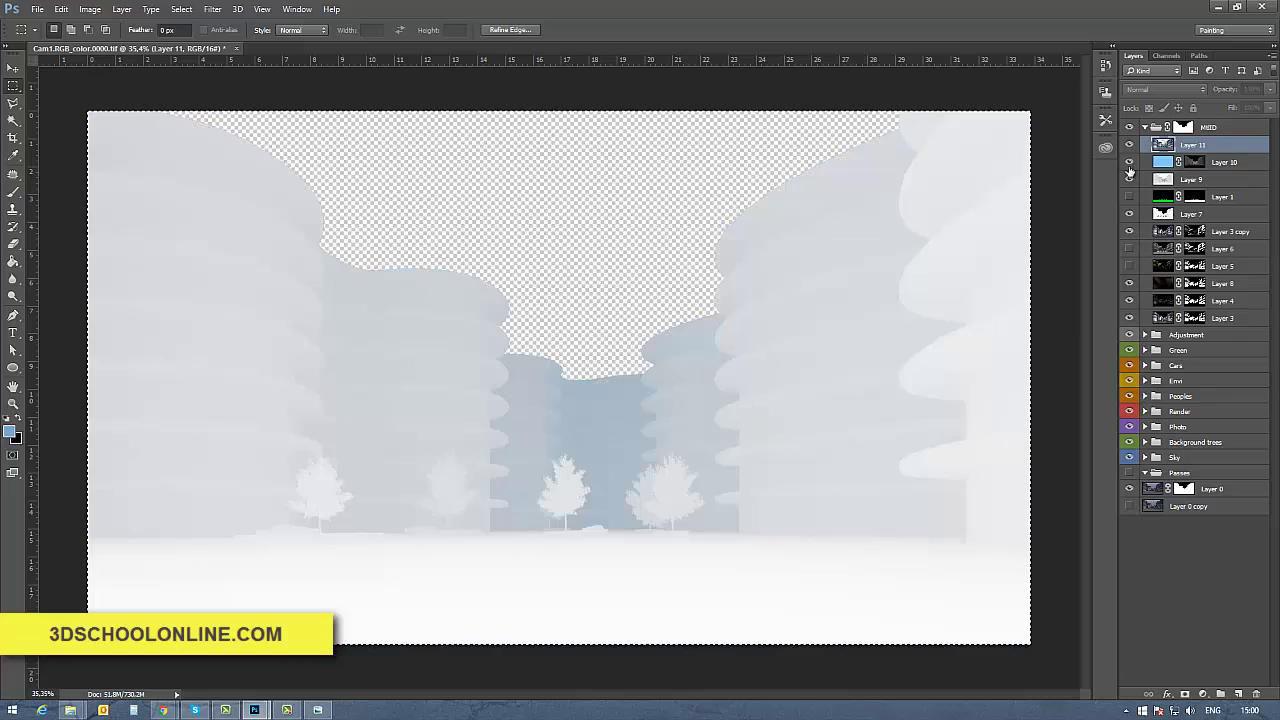
pyautogui.click(1130, 146)
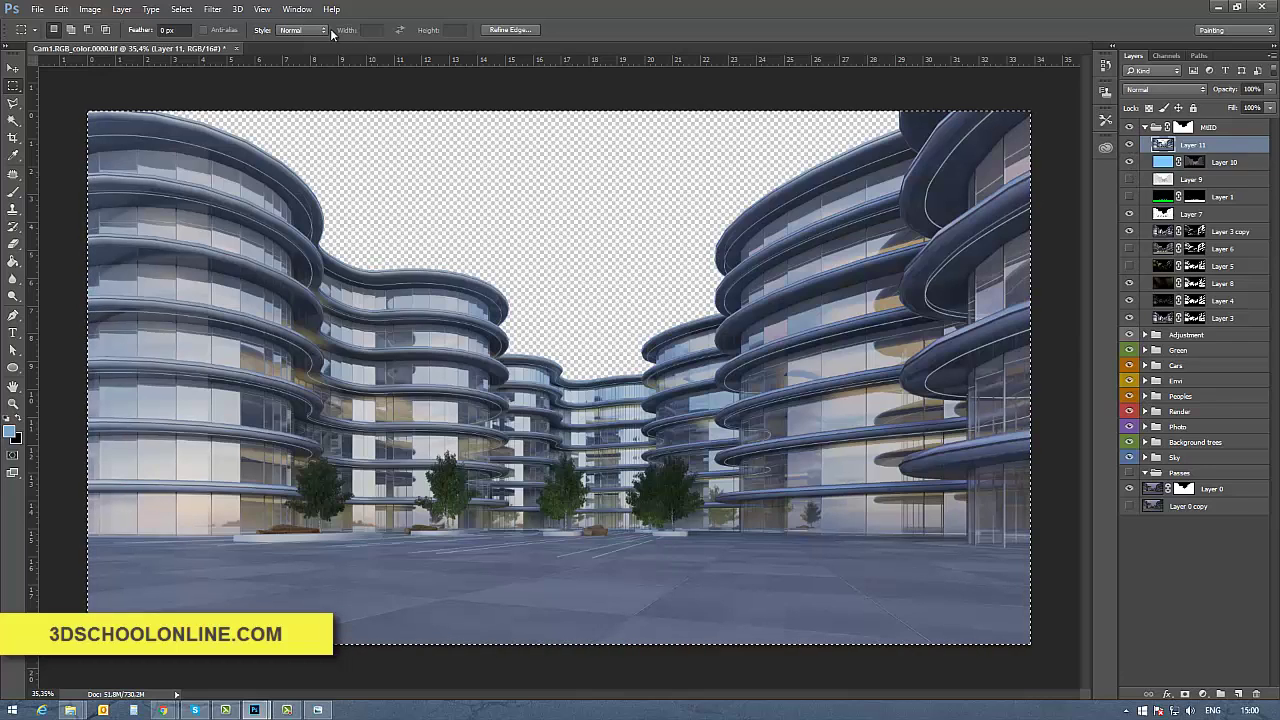
# - Start Lens Blur using the Zdepth channel as the depth map source
pyautogui.click(213, 9)
pyautogui.moveTo(300, 156)
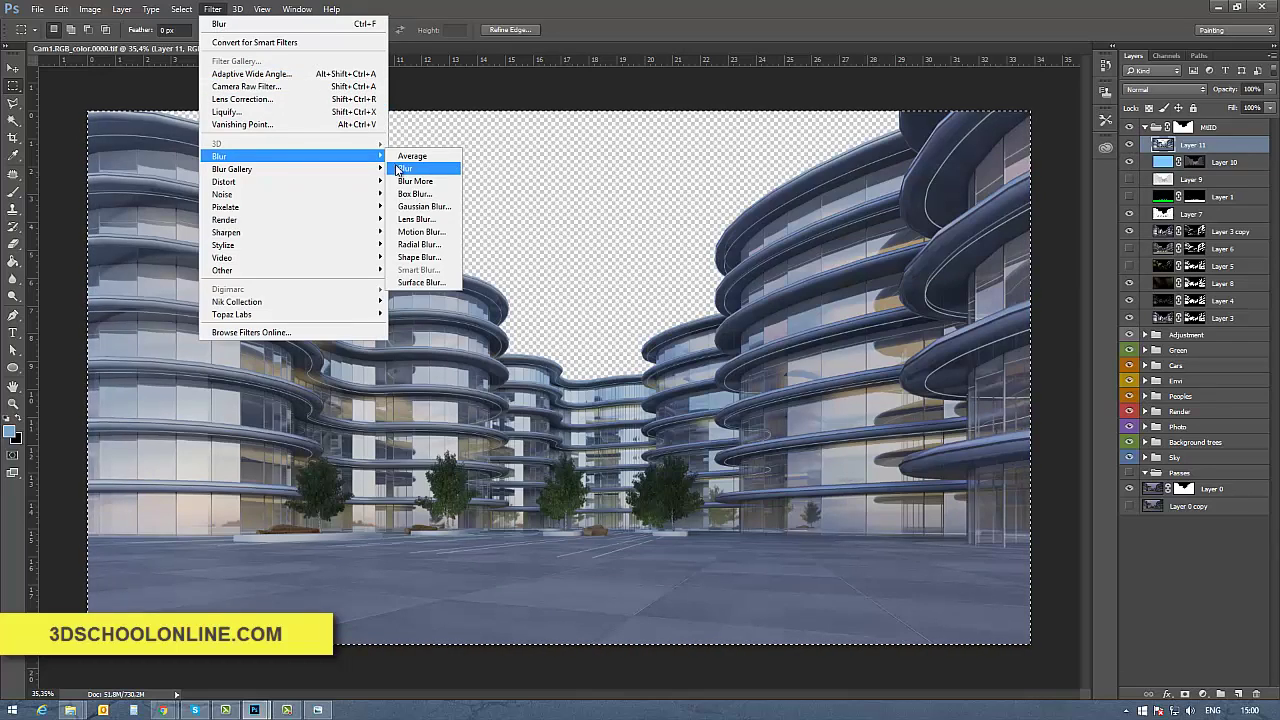
pyautogui.click(416, 219)
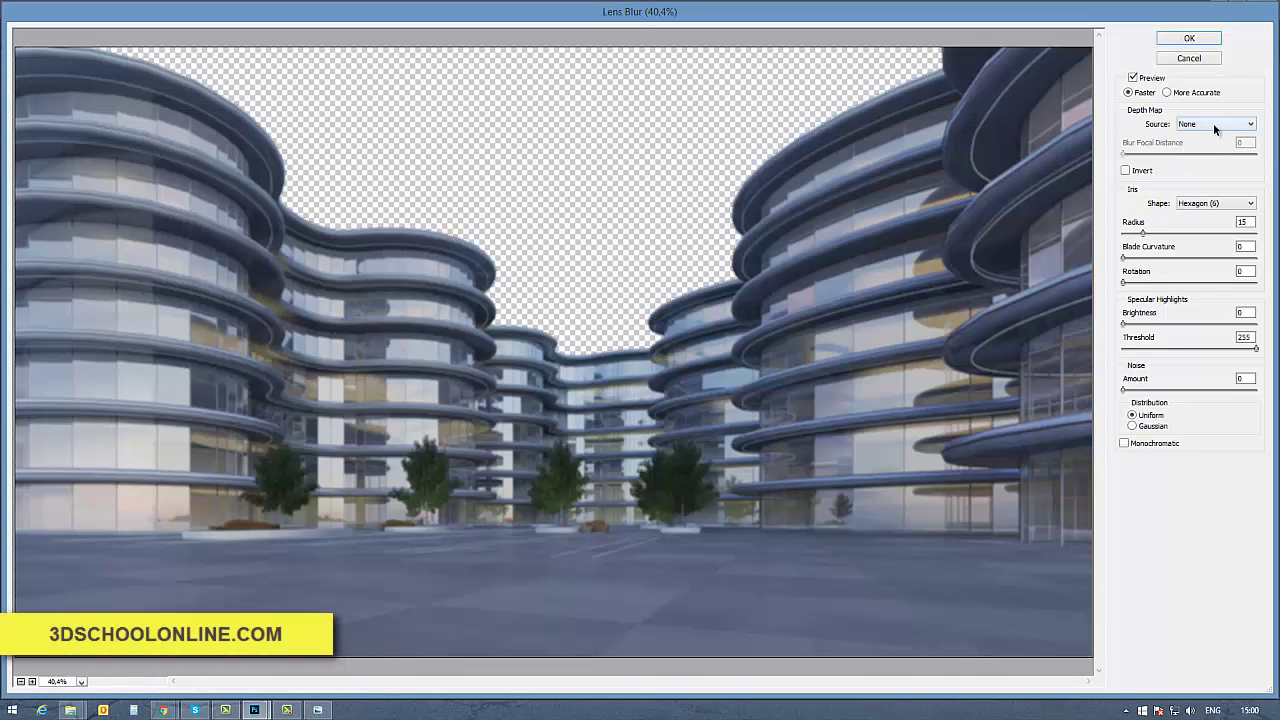
pyautogui.click(1213, 123)
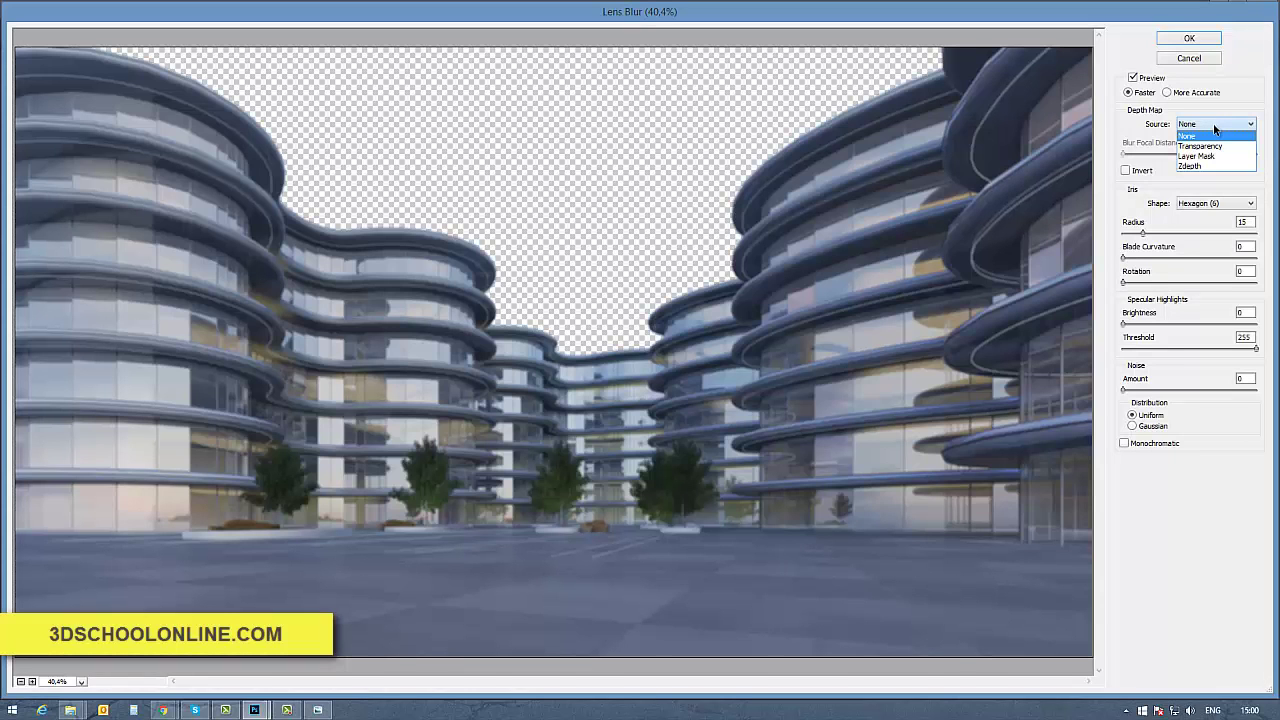
pyautogui.click(1196, 166)
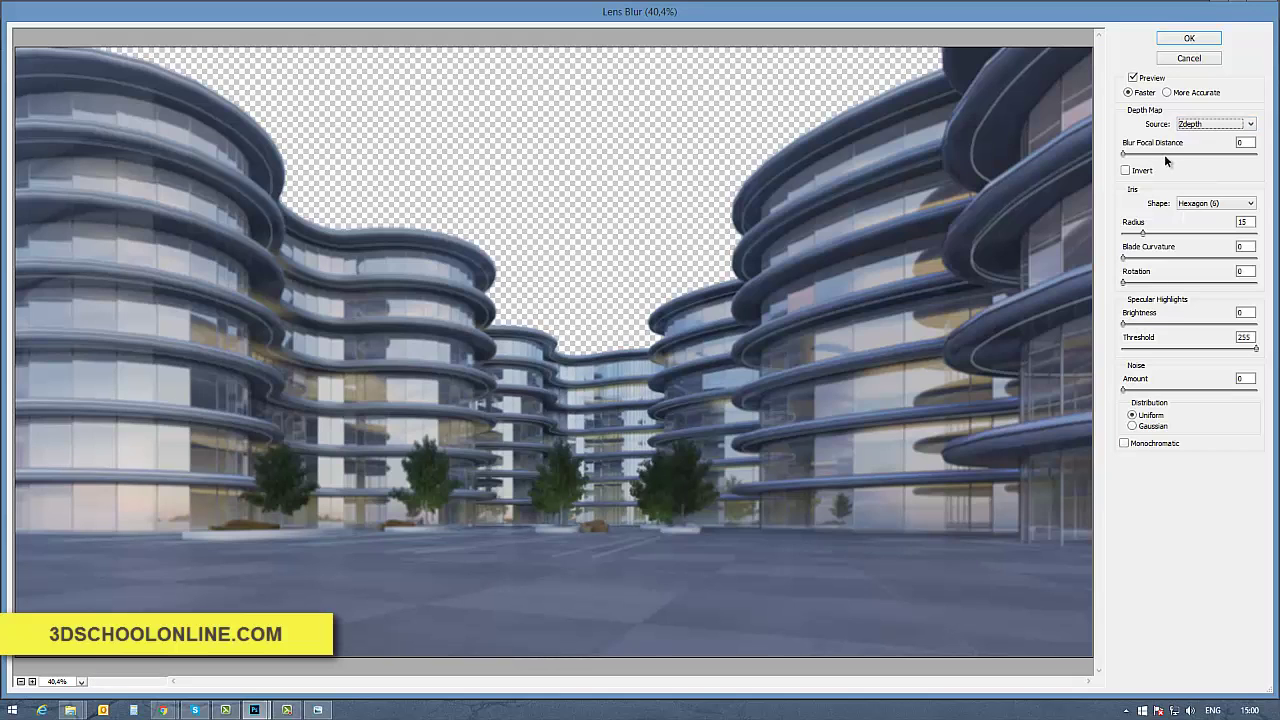
# - Set Blur Focal Distance to 152, comparing the inverted depth map before leaving Invert off
pyautogui.moveTo(1168, 155); pyautogui.dragTo(1175, 153)
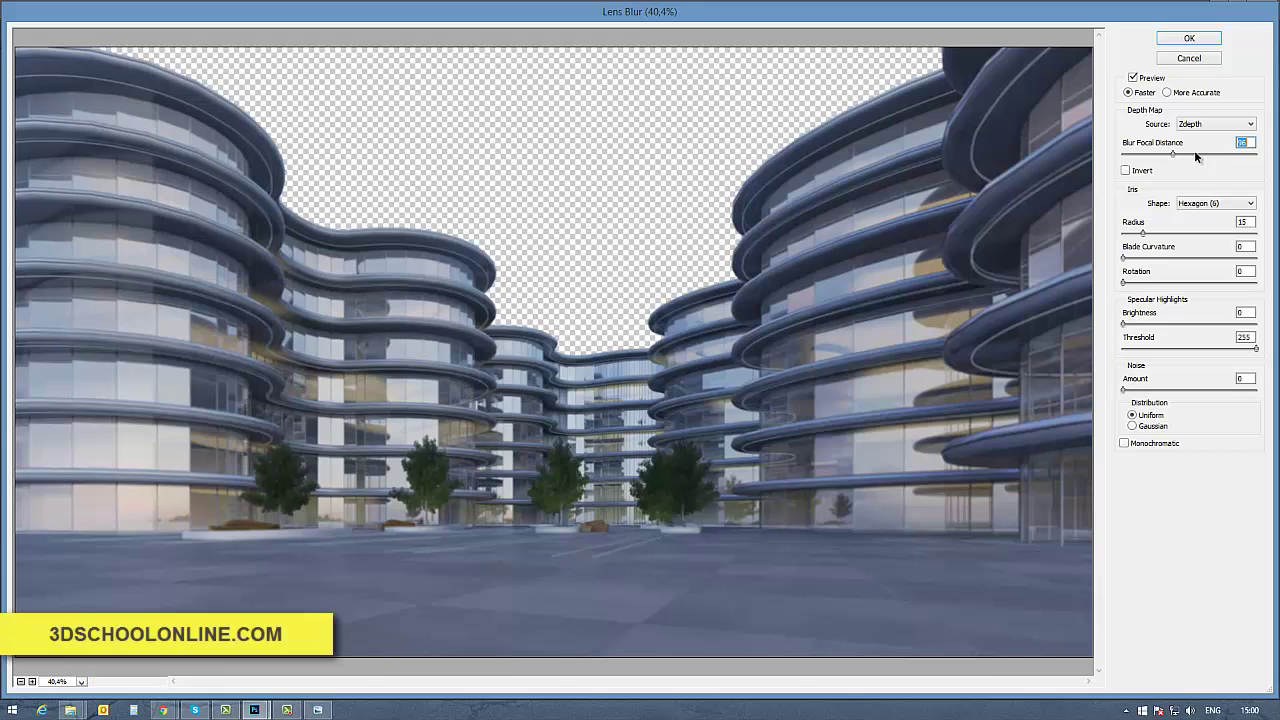
pyautogui.moveTo(1181, 156); pyautogui.dragTo(1222, 158)
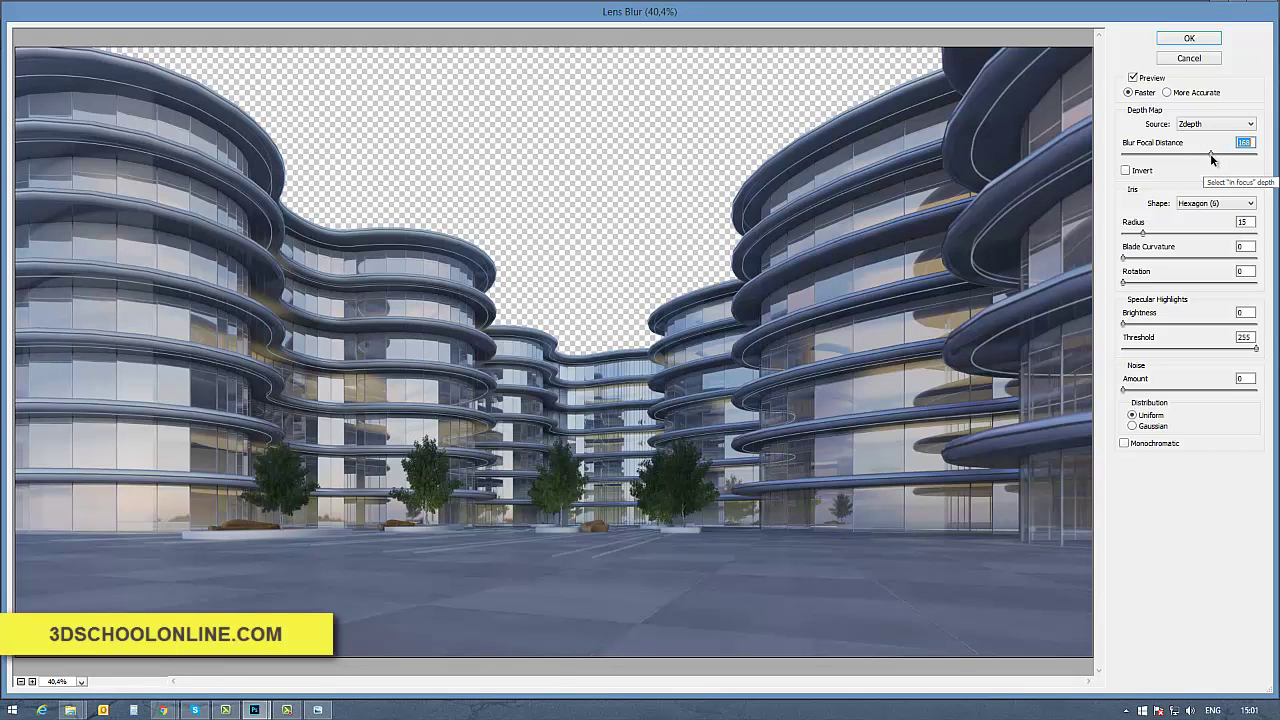
pyautogui.moveTo(1210, 153); pyautogui.dragTo(1206, 158)
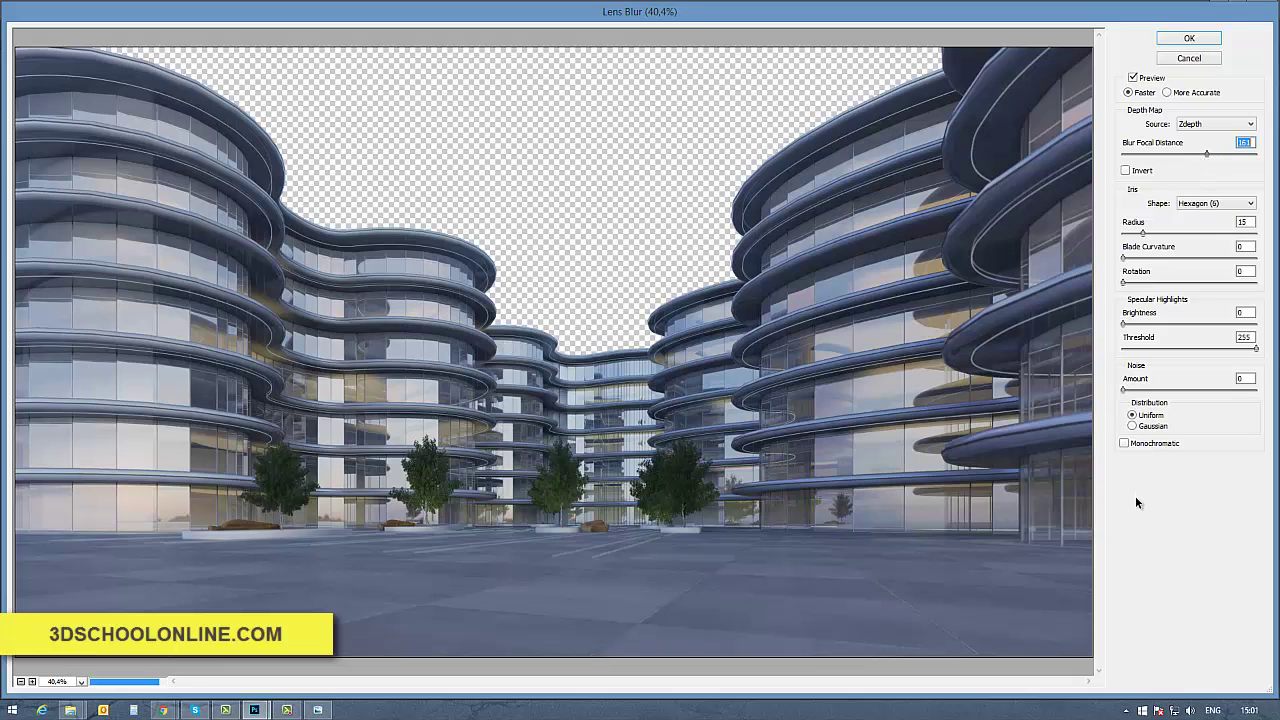
pyautogui.press('Down')
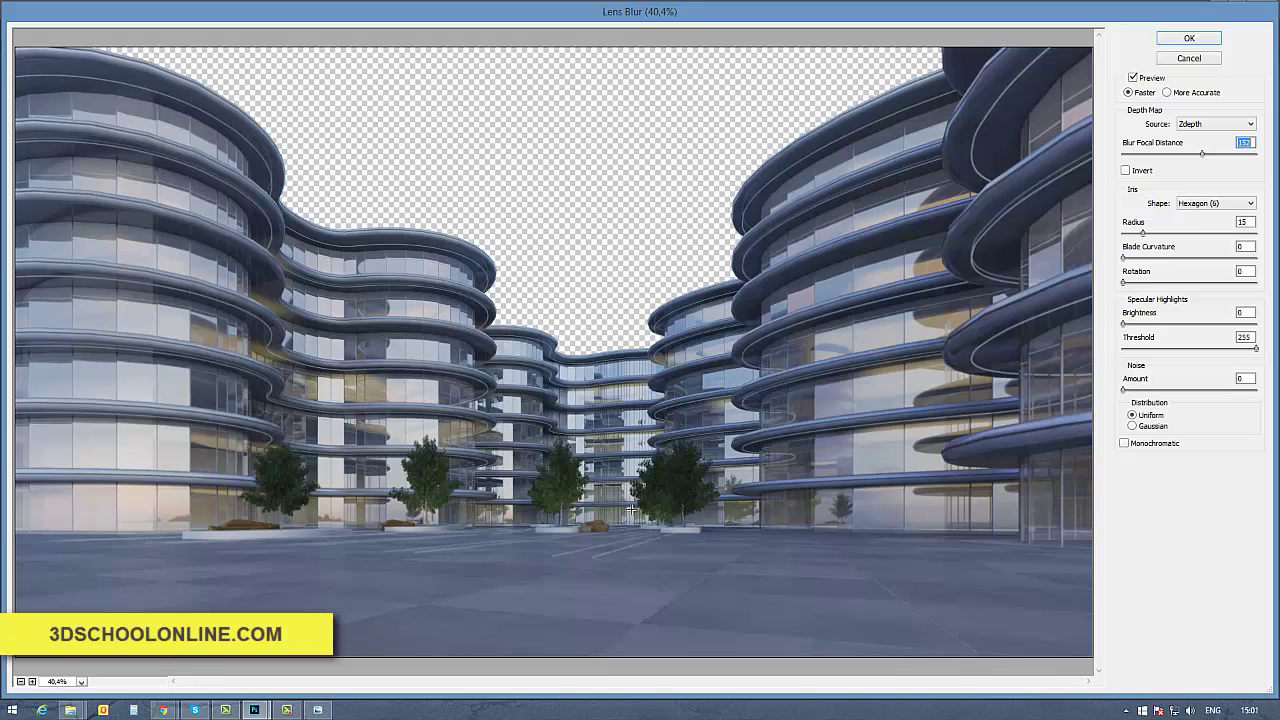
pyautogui.click(1126, 171)
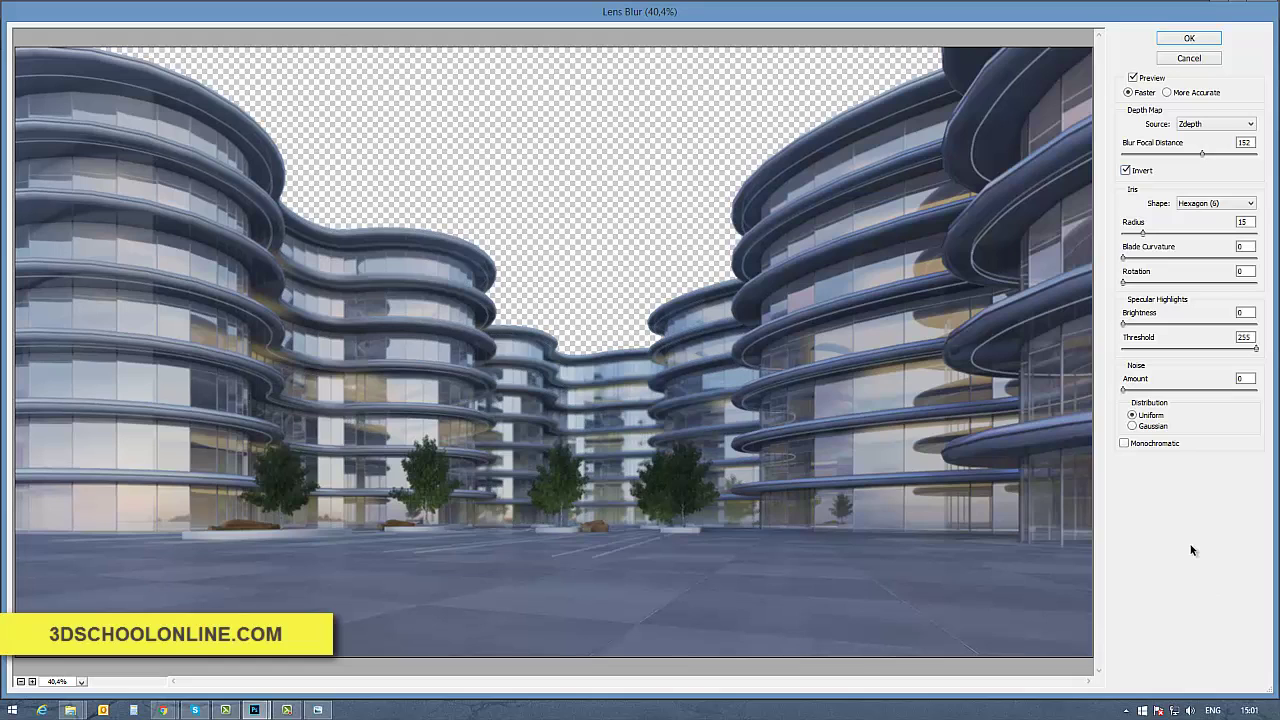
pyautogui.click(1126, 171)
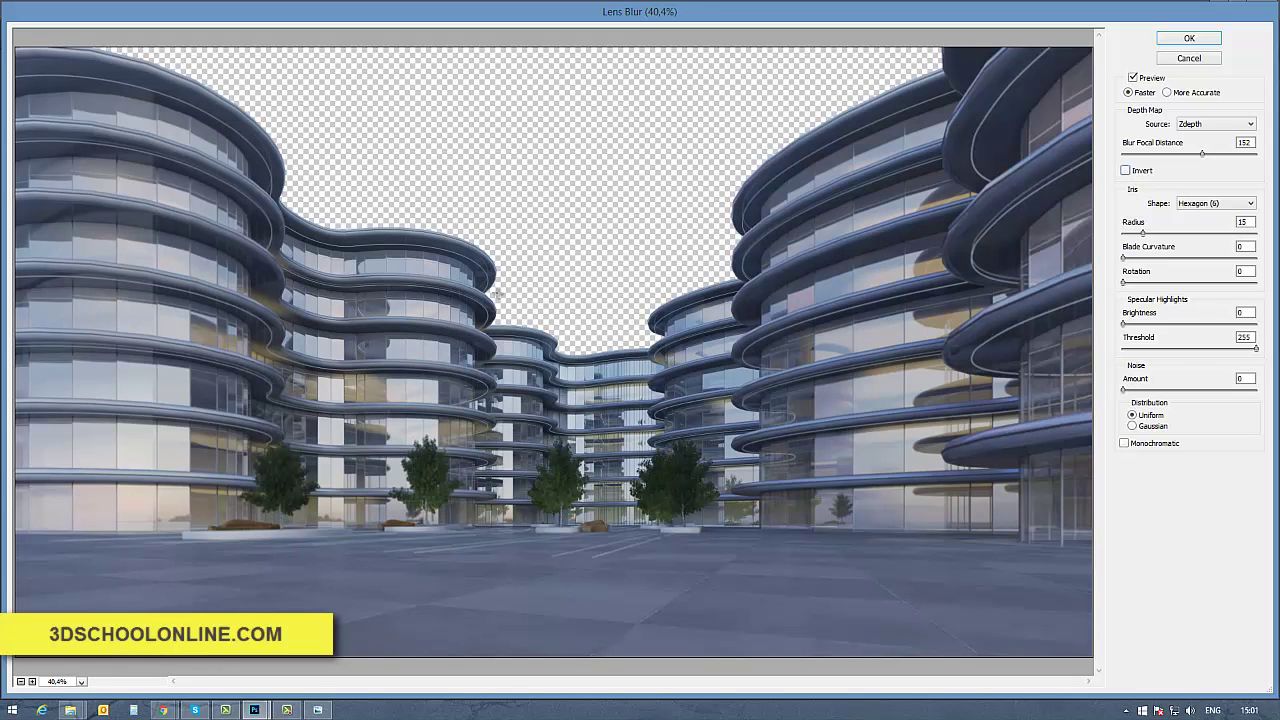
pyautogui.click(1189, 38)
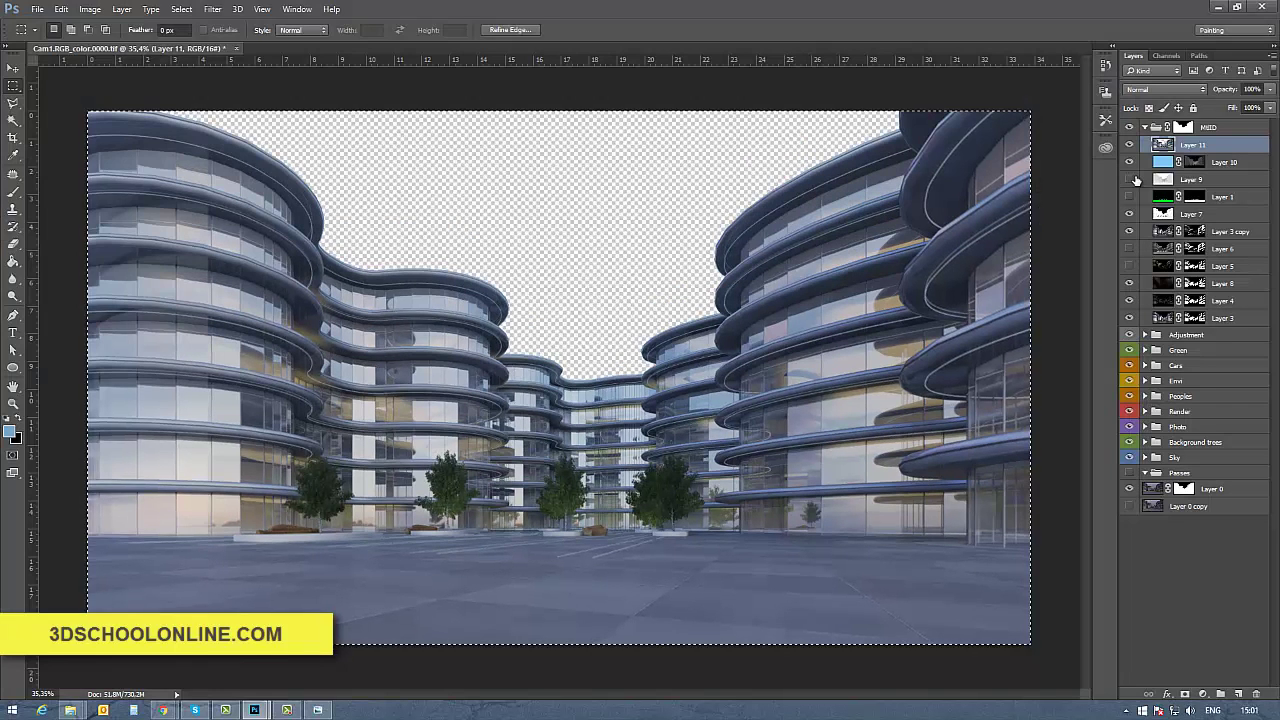
pyautogui.click(1130, 145)
pyautogui.click(1130, 145)
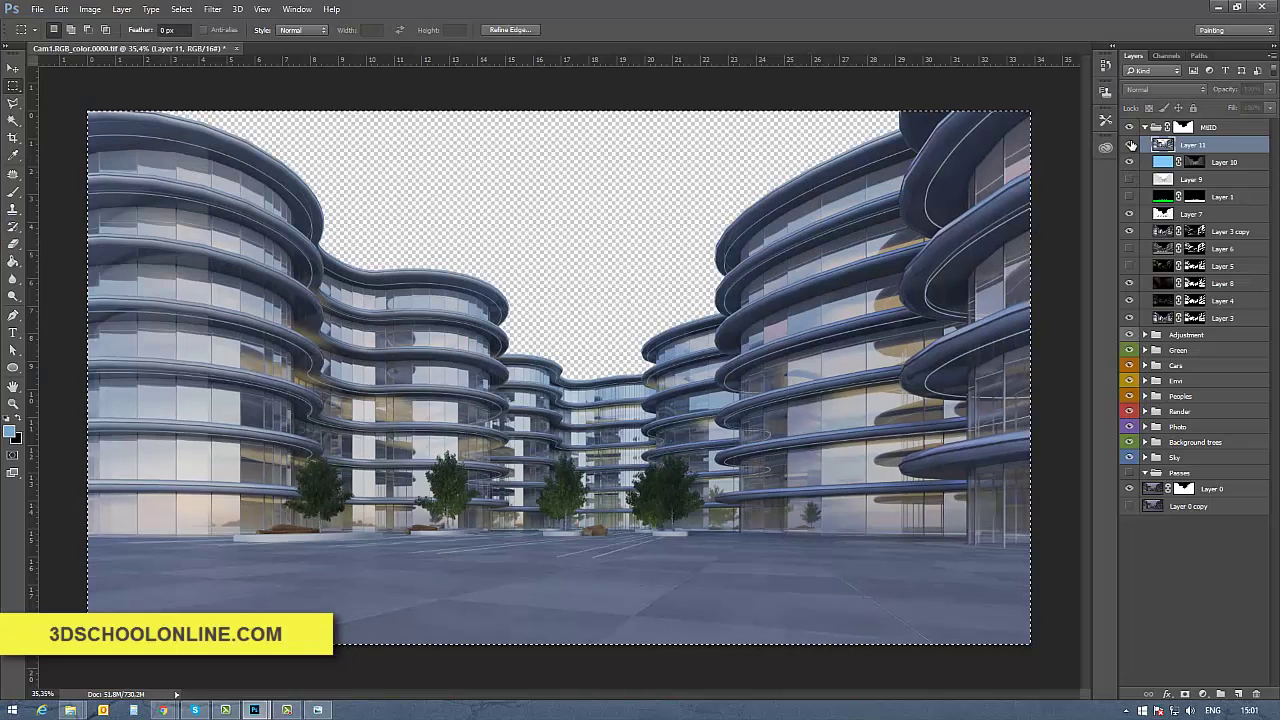
pyautogui.click(1130, 145)
pyautogui.click(1130, 145)
pyautogui.click(1130, 145)
pyautogui.click(1130, 145)
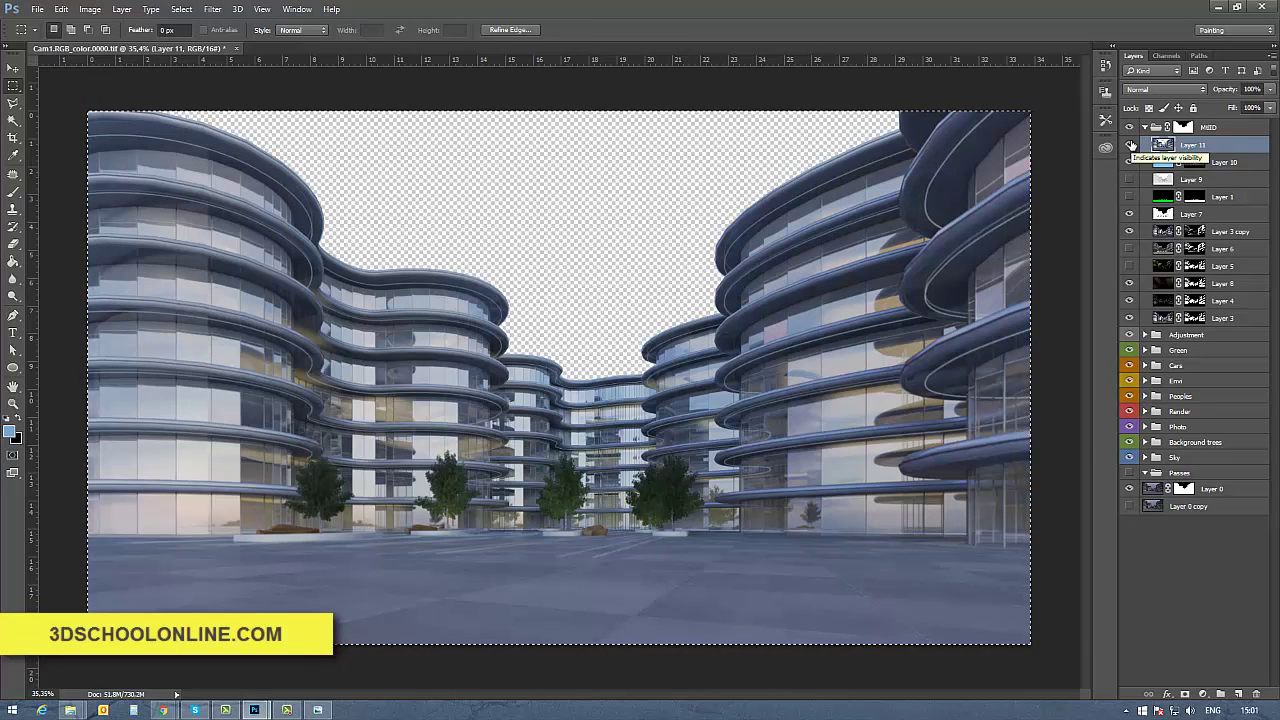
pyautogui.click(1130, 145)
pyautogui.click(1130, 145)
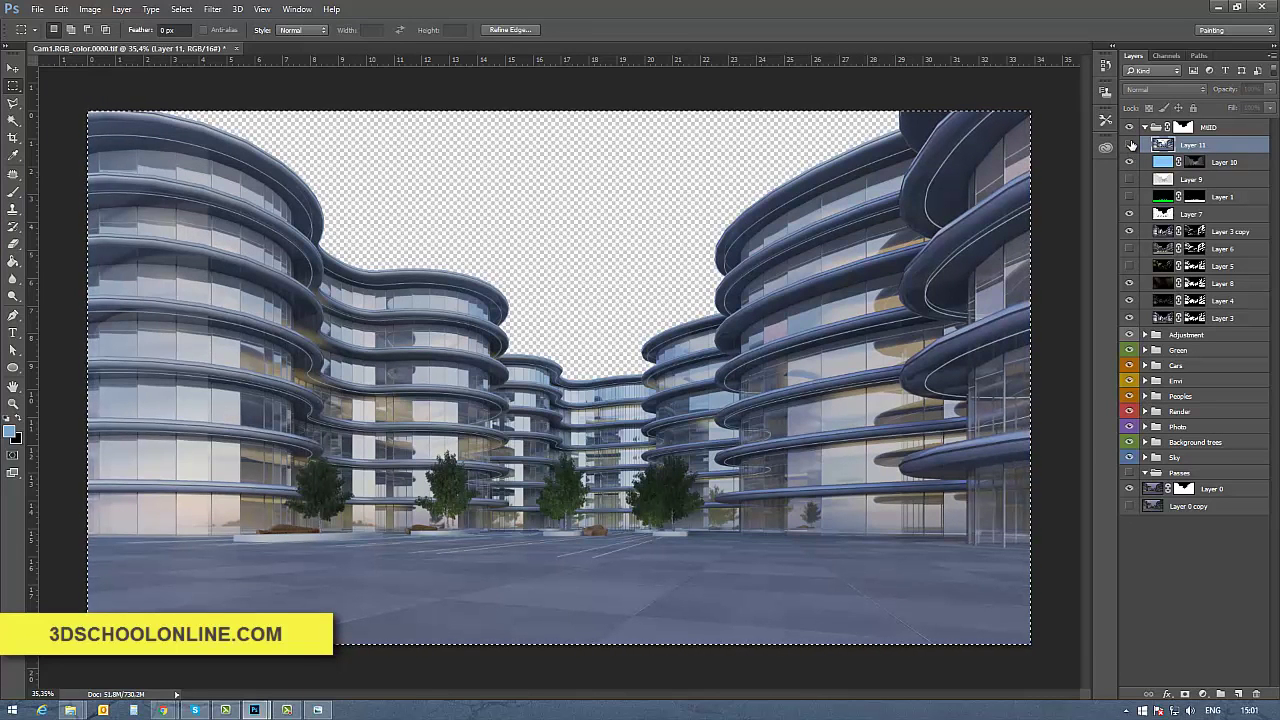